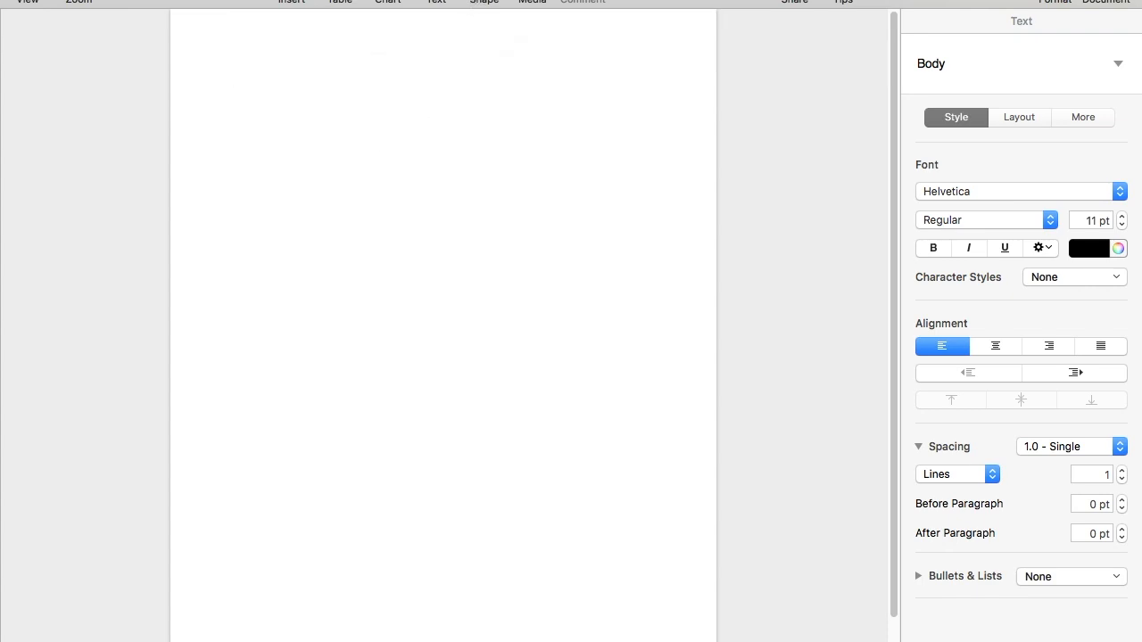
Examine the color styles offered in the shape library, including the outlined, gray, red, yellow and green sets.
left_click(484, 1)
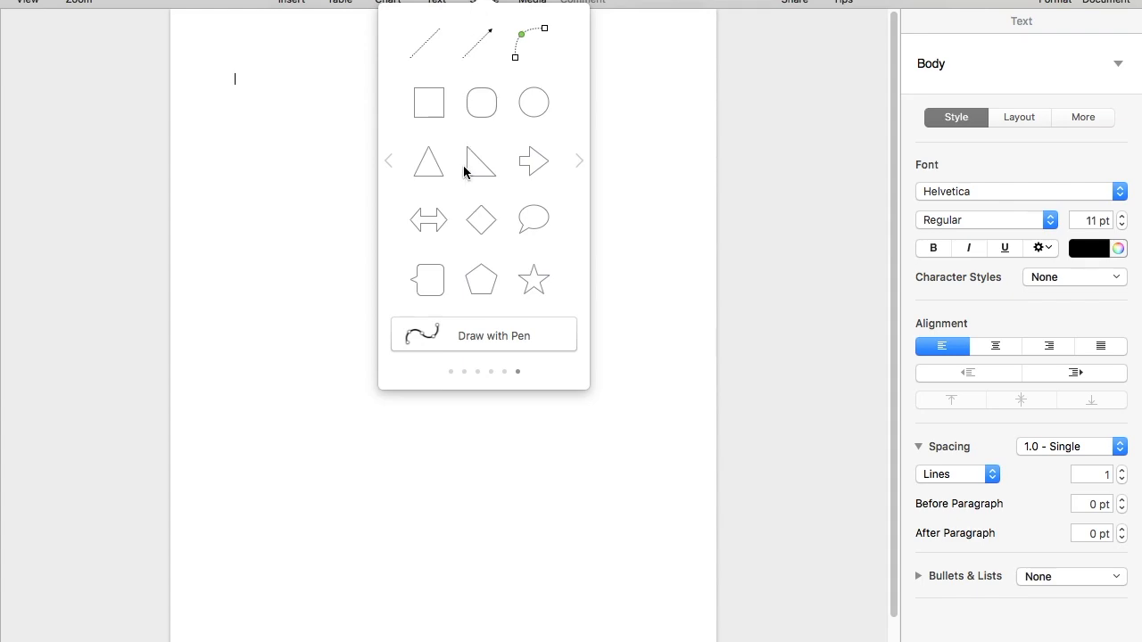
left_click(389, 163)
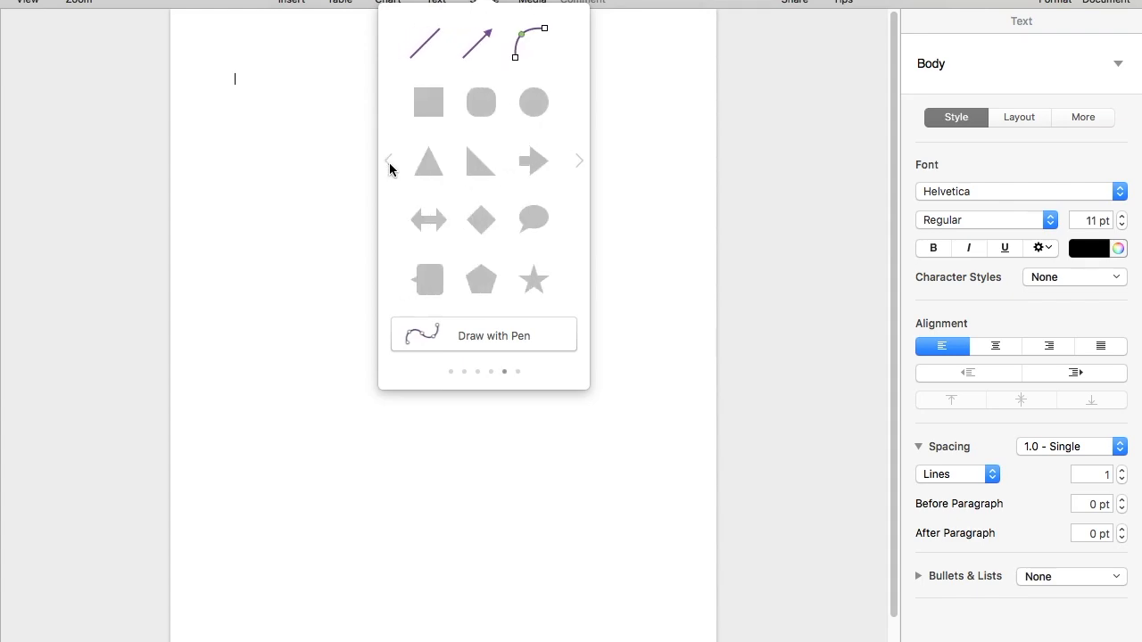
left_click(580, 160)
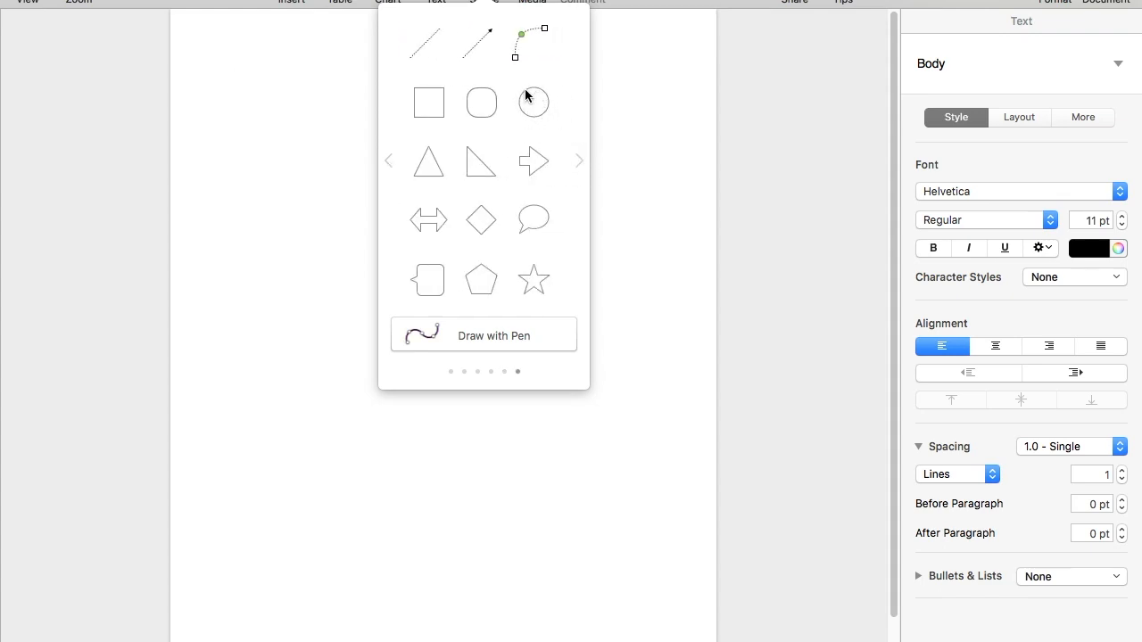
left_click(391, 162)
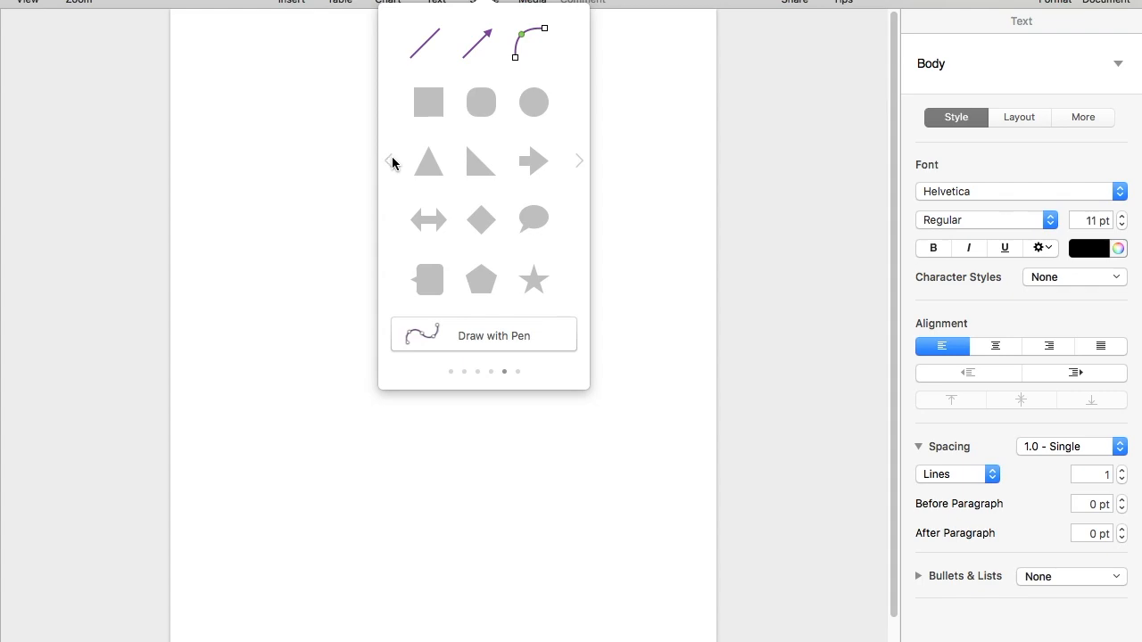
left_click(392, 163)
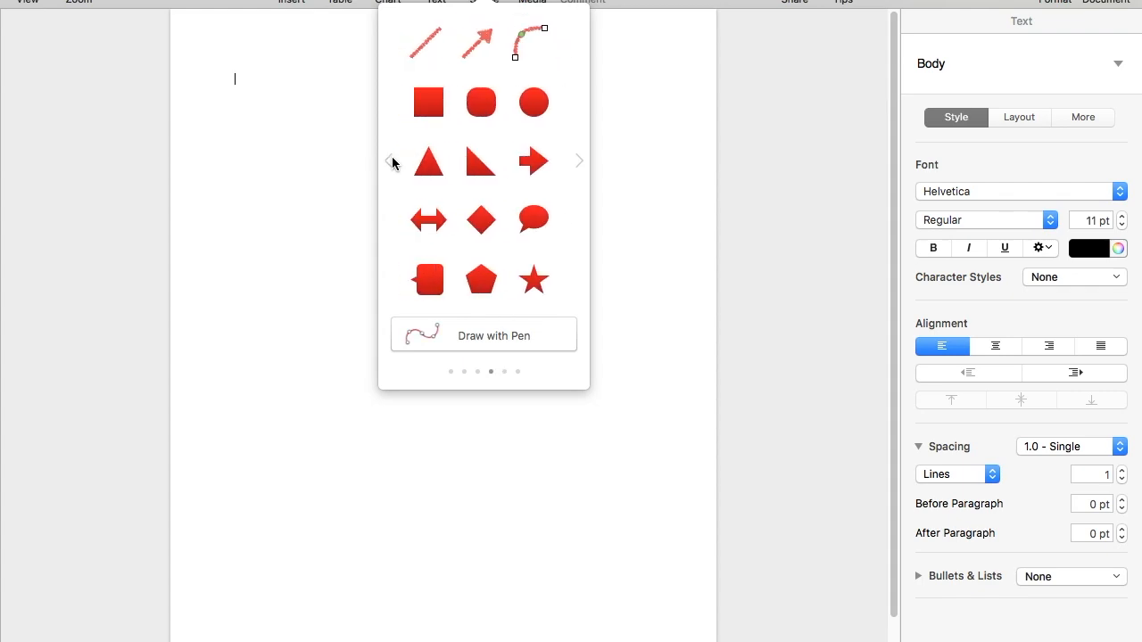
left_click(391, 163)
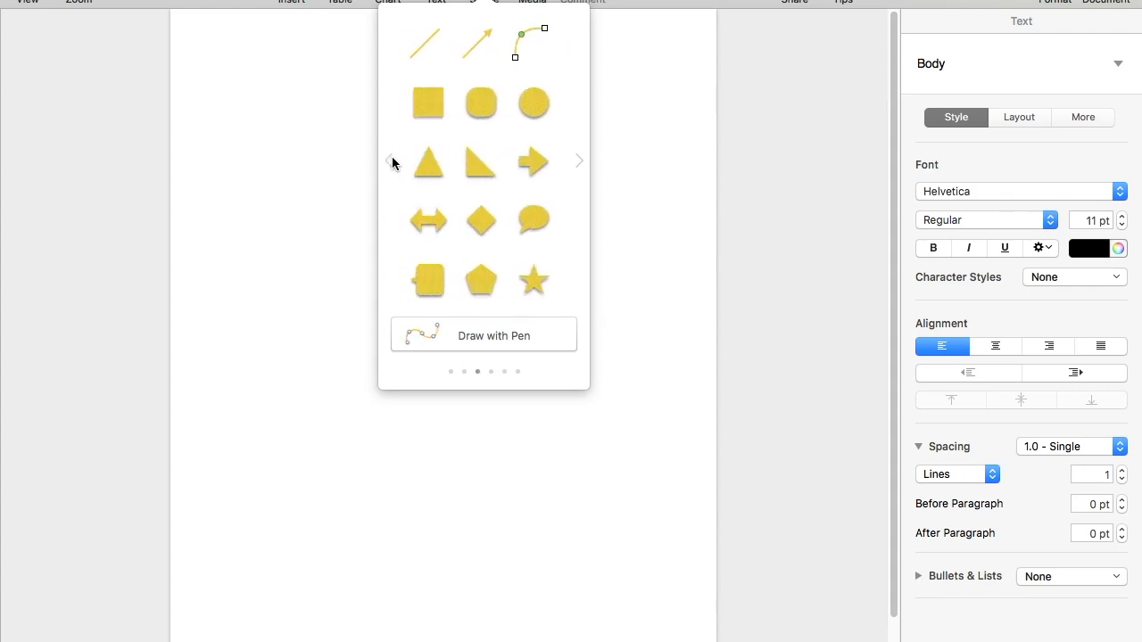
left_click(578, 161)
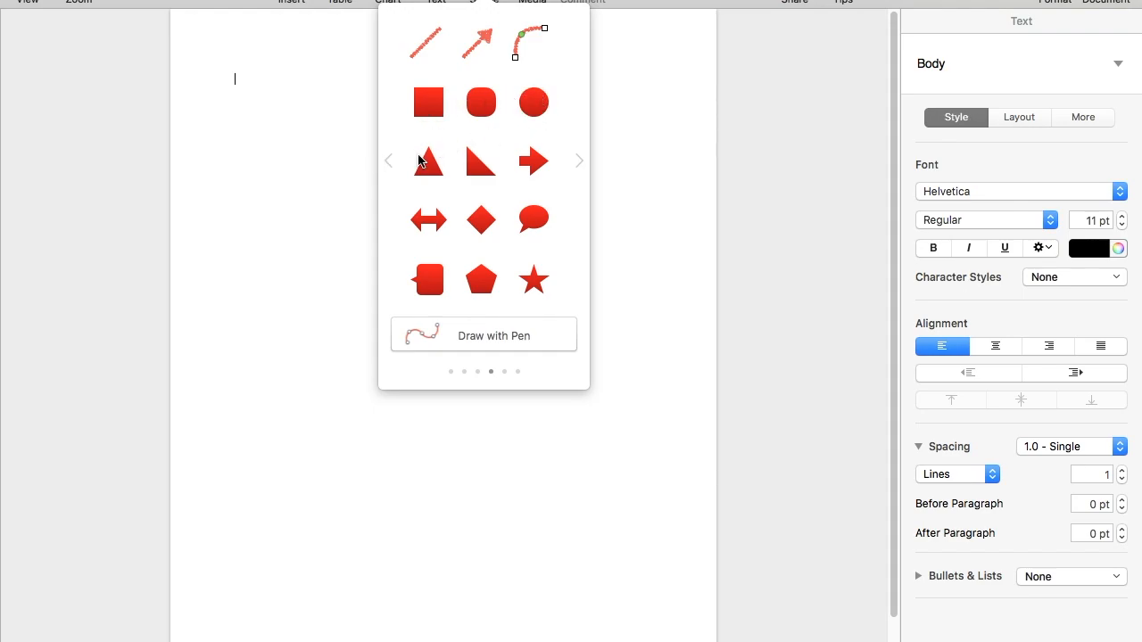
left_click(390, 162)
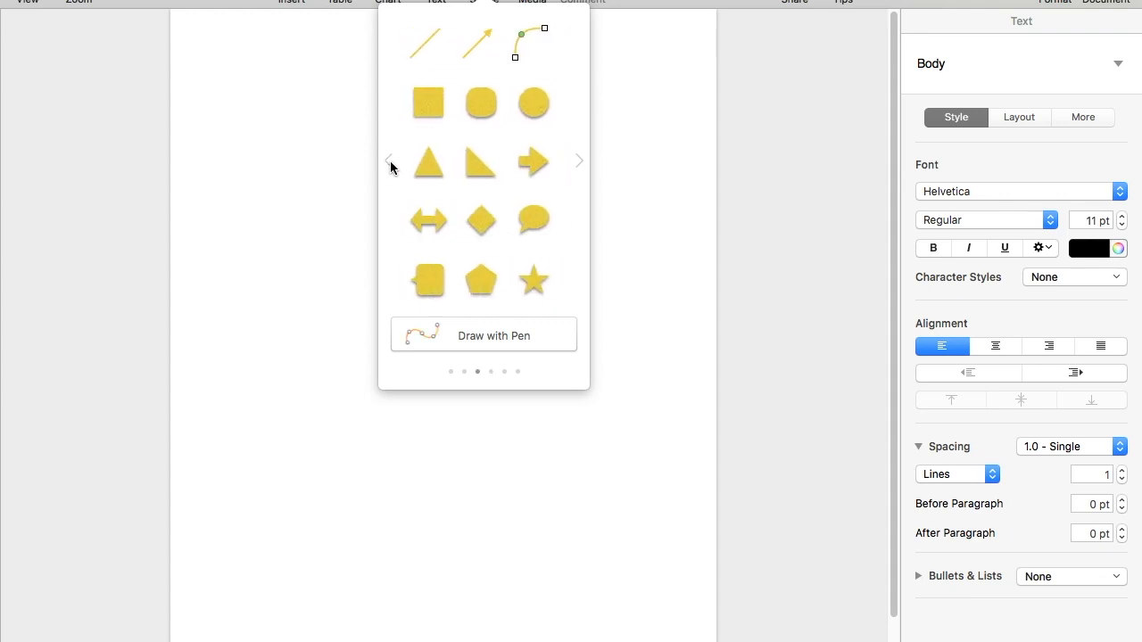
left_click(390, 161)
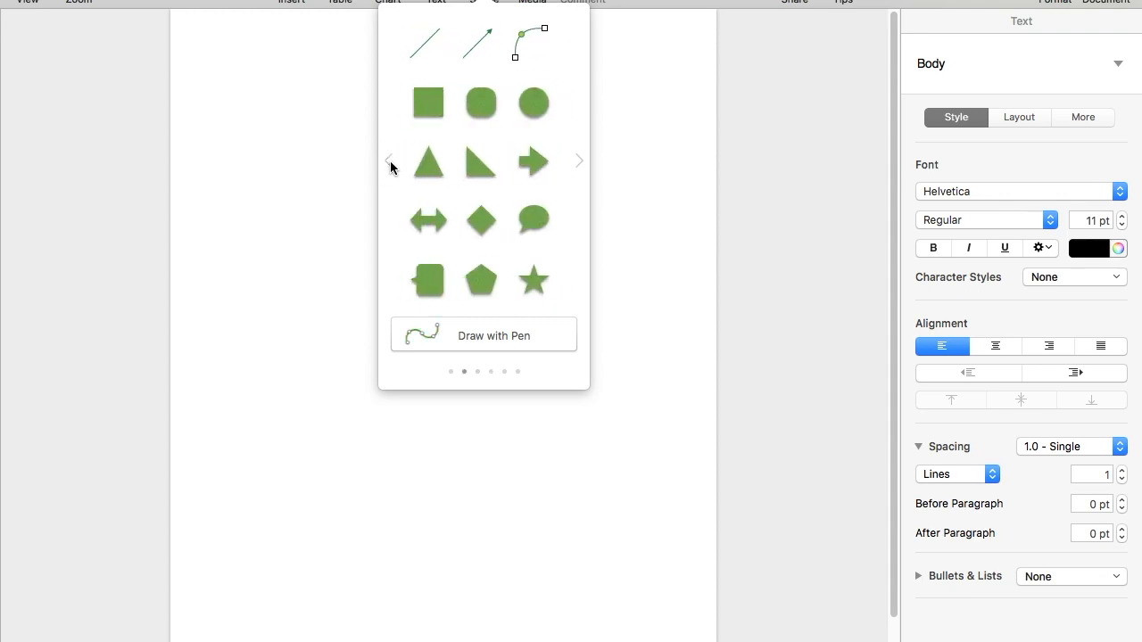
left_click(390, 161)
left_click(390, 162)
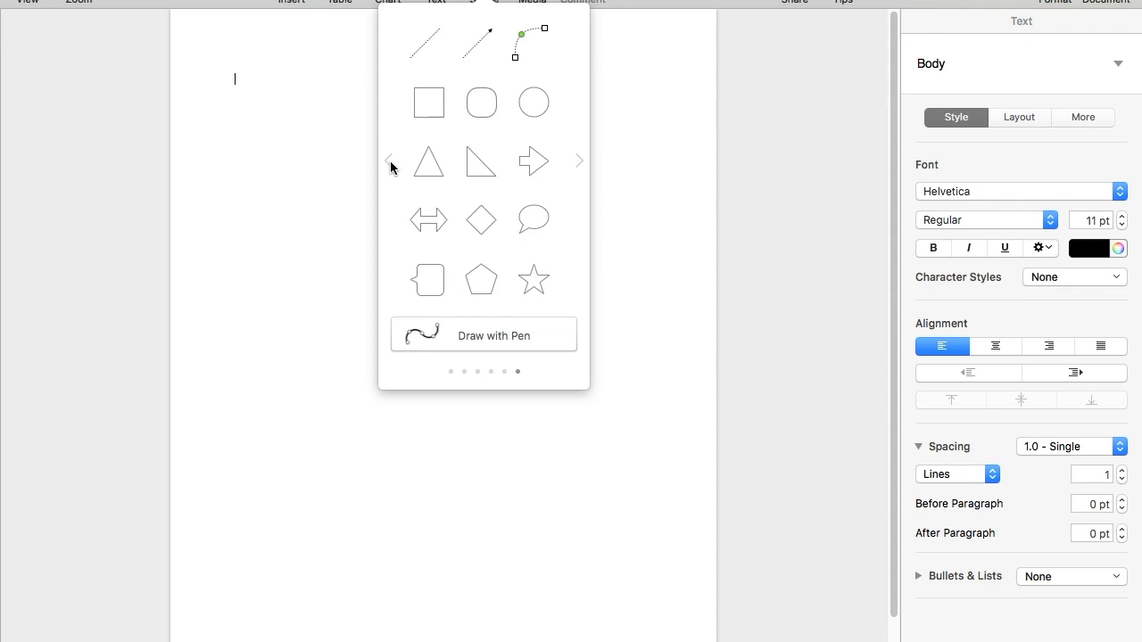
Insert a solid gray circle from the shape library and set its text wrap to None.
left_click(390, 161)
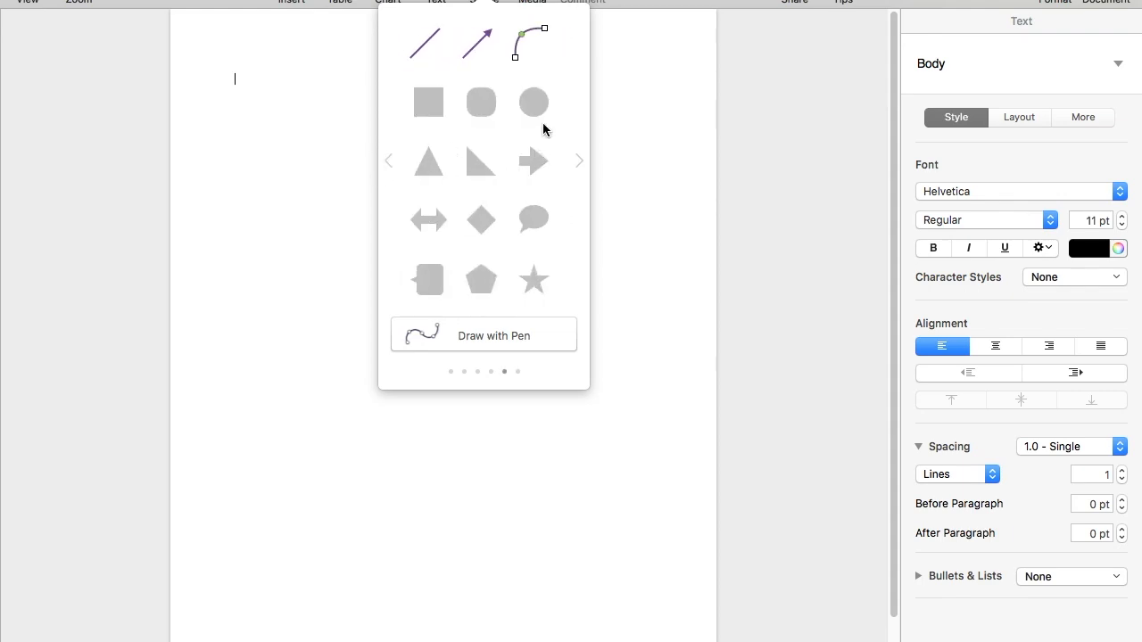
left_click(535, 104)
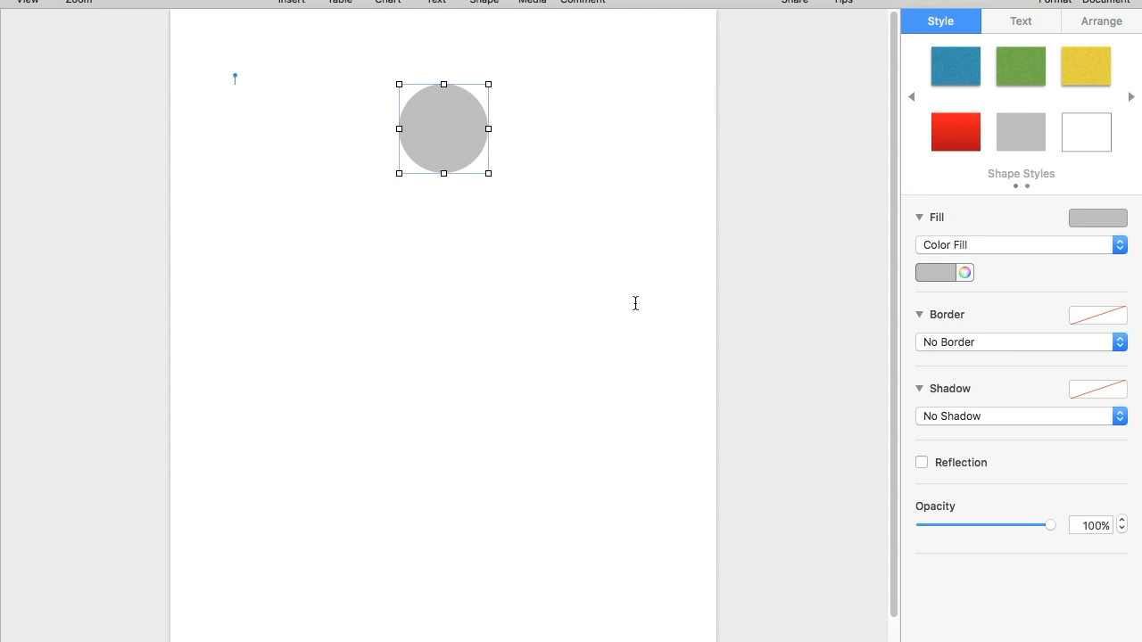
left_click(1098, 23)
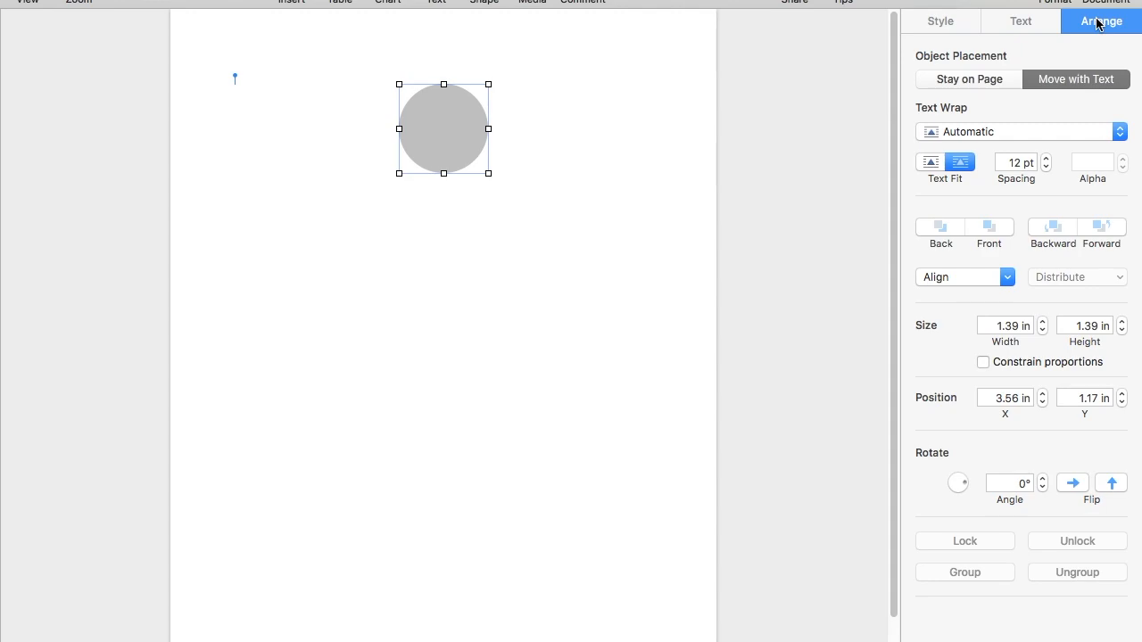
left_click(1117, 131)
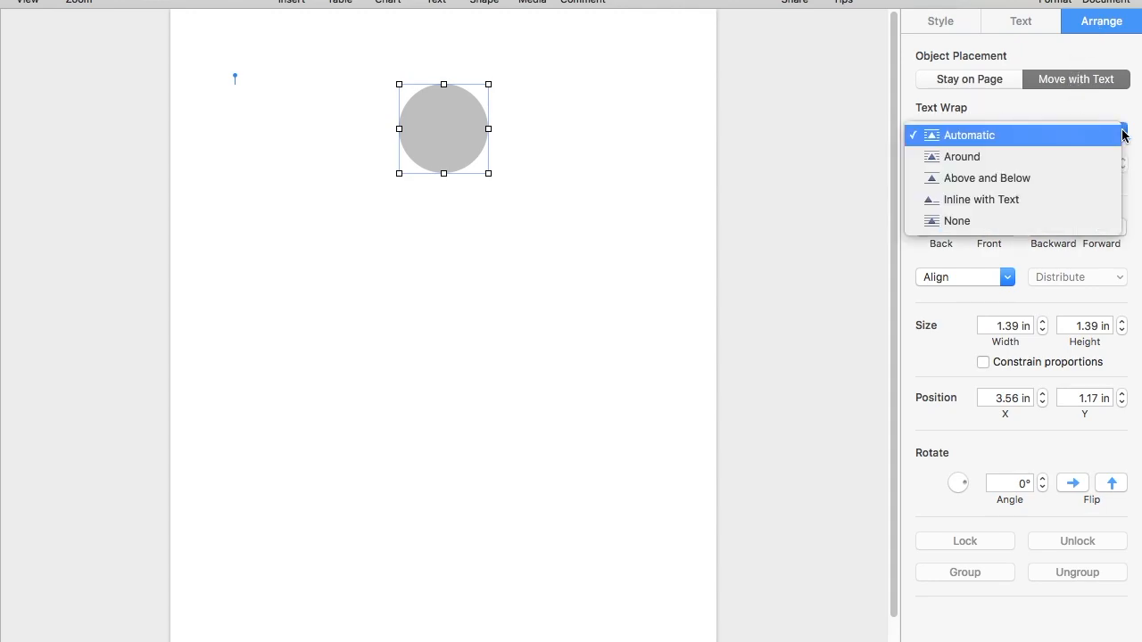
left_click(1027, 220)
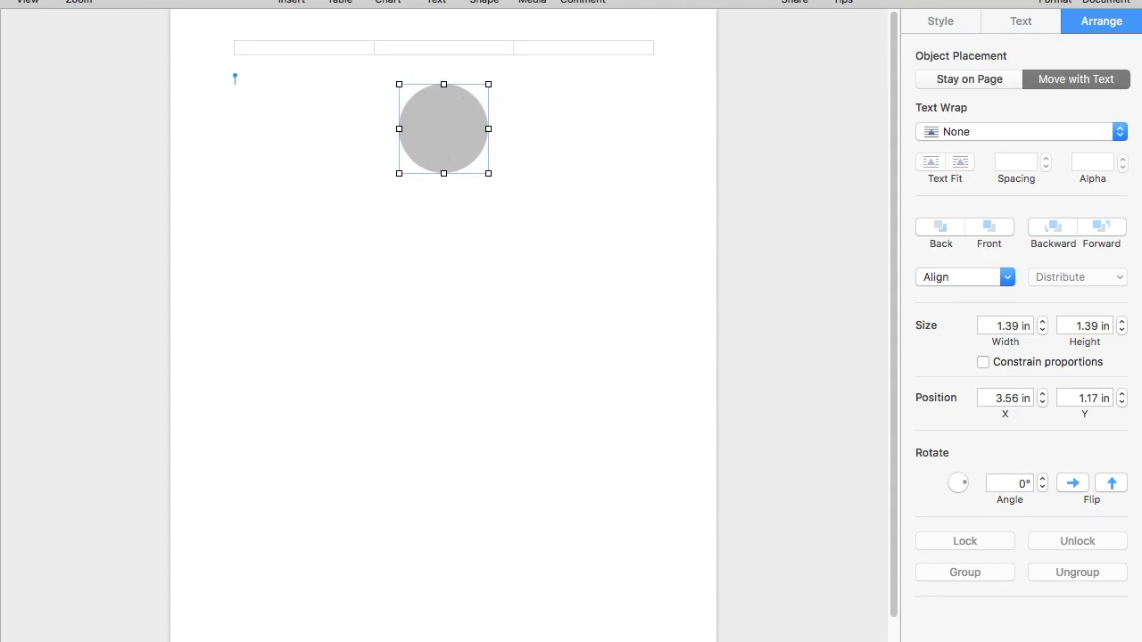
Make eight copies of the gray circle so that the page holds nine identical circles.
left_click(484, 1)
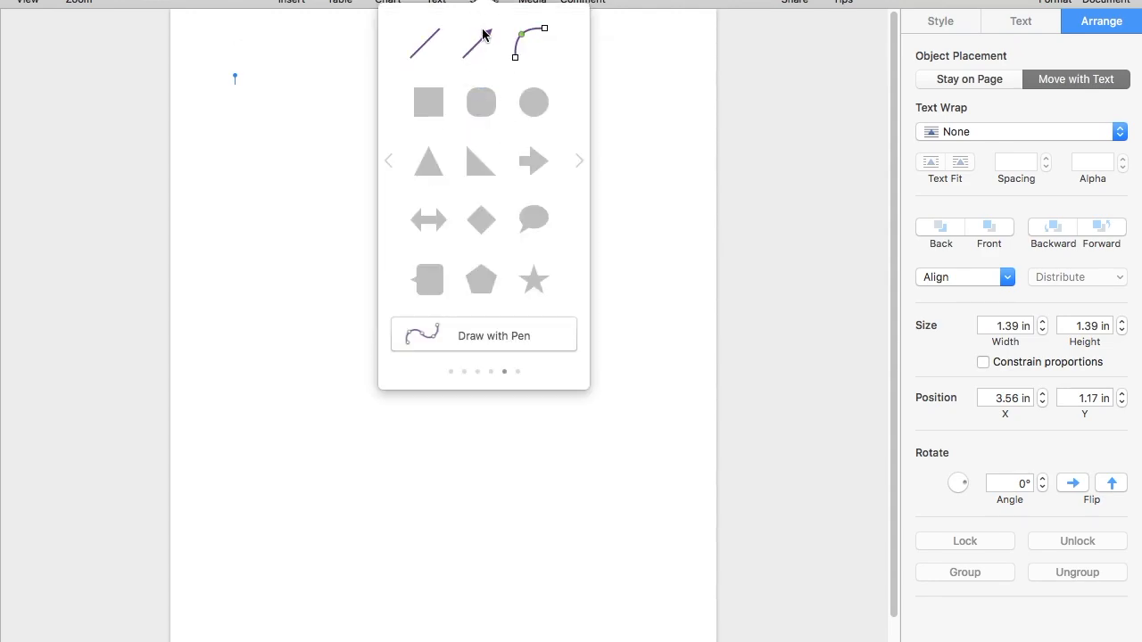
left_click(493, 2)
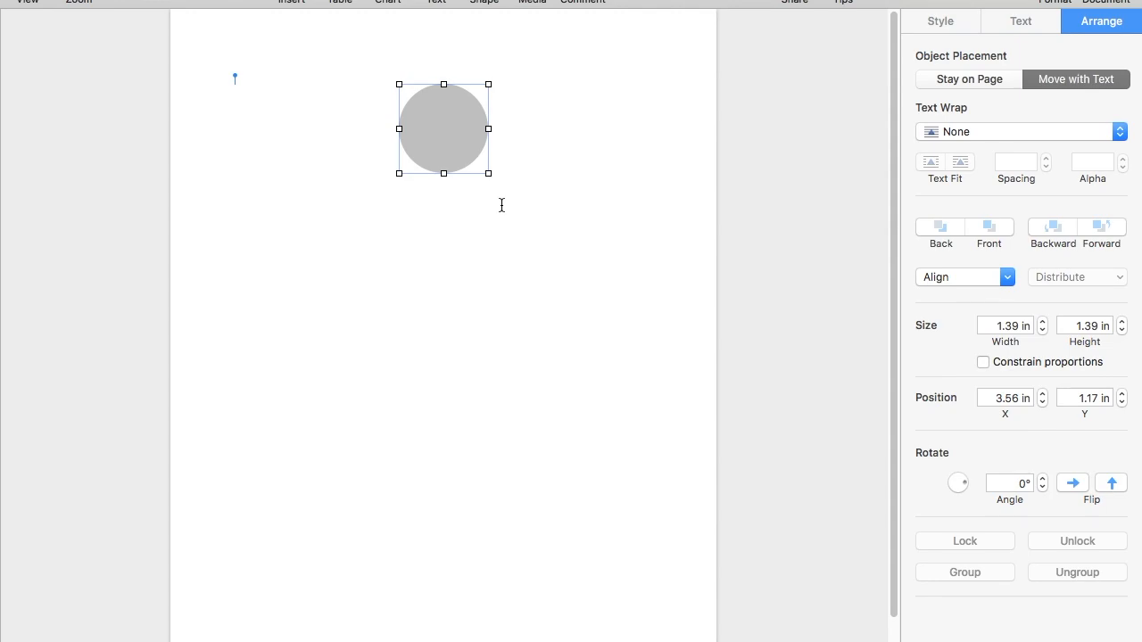
key("super+d")
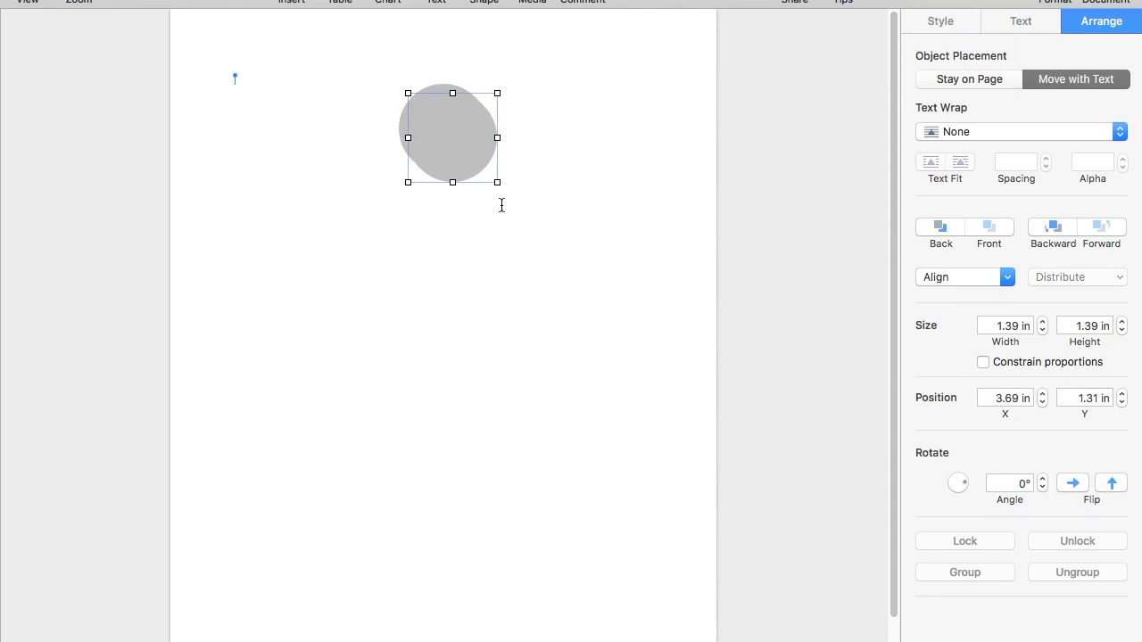
key("super+v")
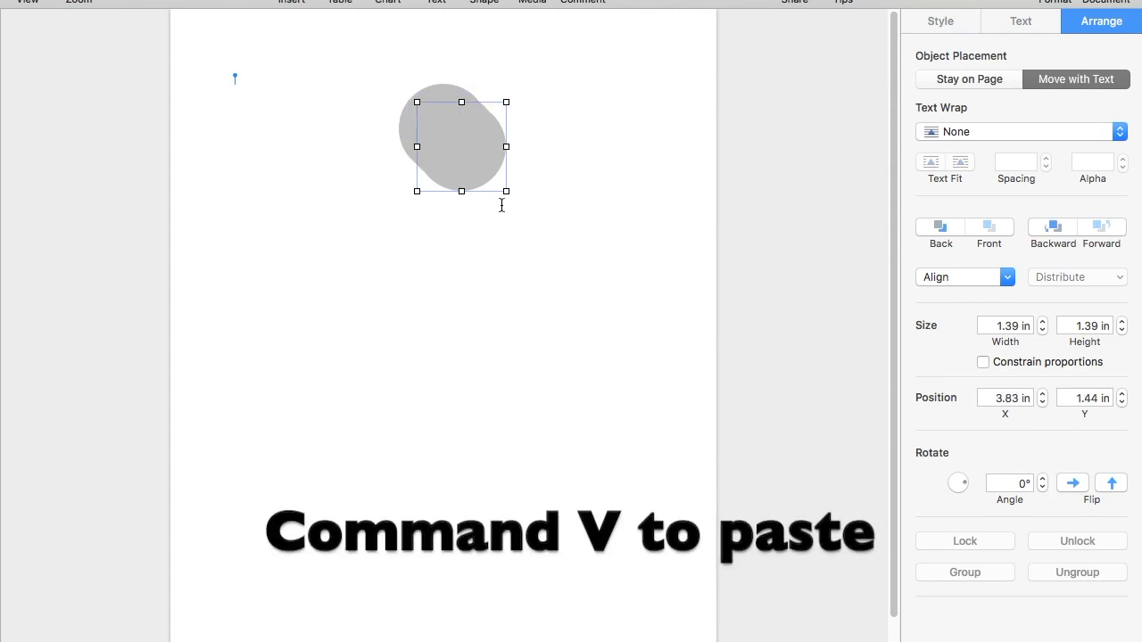
key("super+v")
key("super+v")
key("super+v")
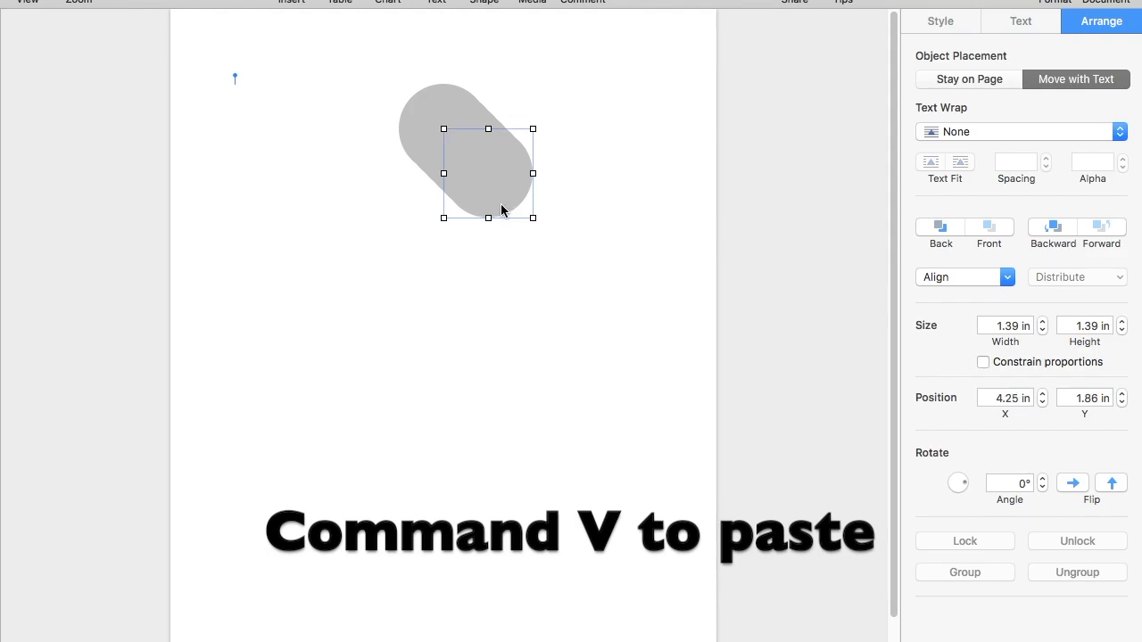
key("super+v")
key("super+v")
key("super+v")
Arrange the nine circles edge to edge in a 3-by-3 grid in the middle of the page, then deselect them.
left_click_drag(501, 210, 492, 260)
left_click_drag(518, 188, 584, 244)
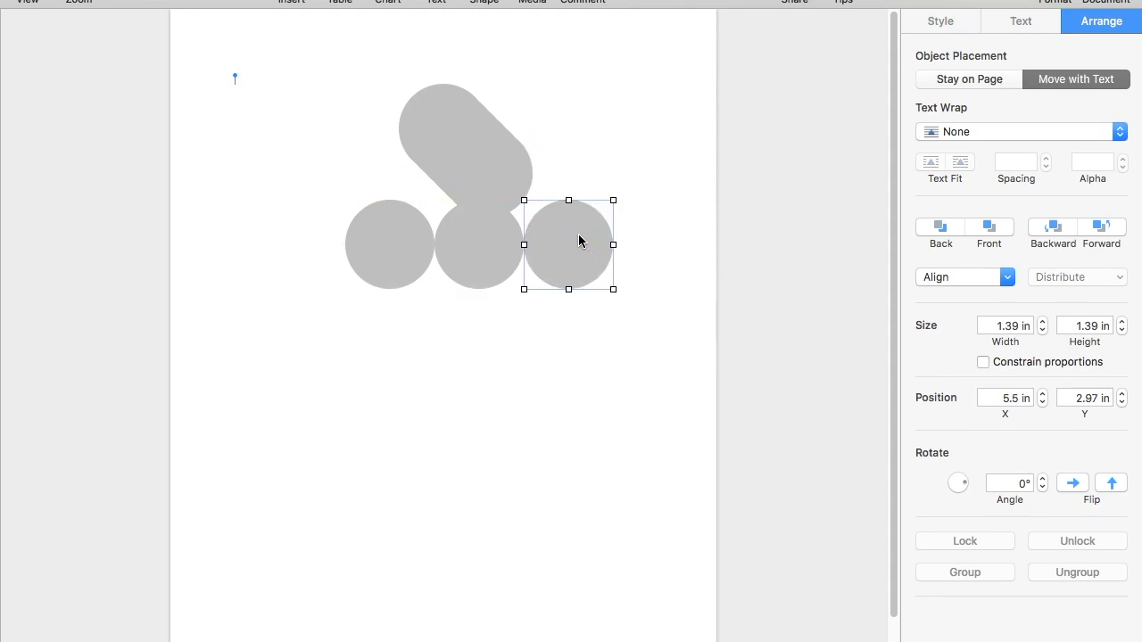
left_click_drag(507, 177, 409, 339)
left_click_drag(488, 167, 484, 330)
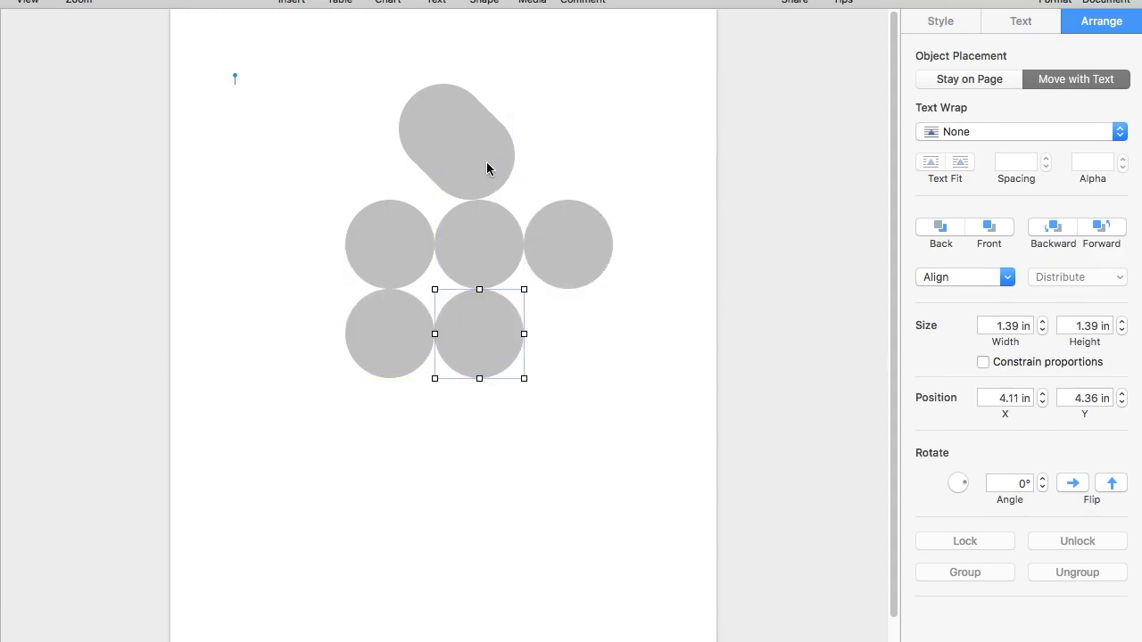
left_click_drag(488, 169, 401, 436)
left_click_drag(449, 152, 471, 437)
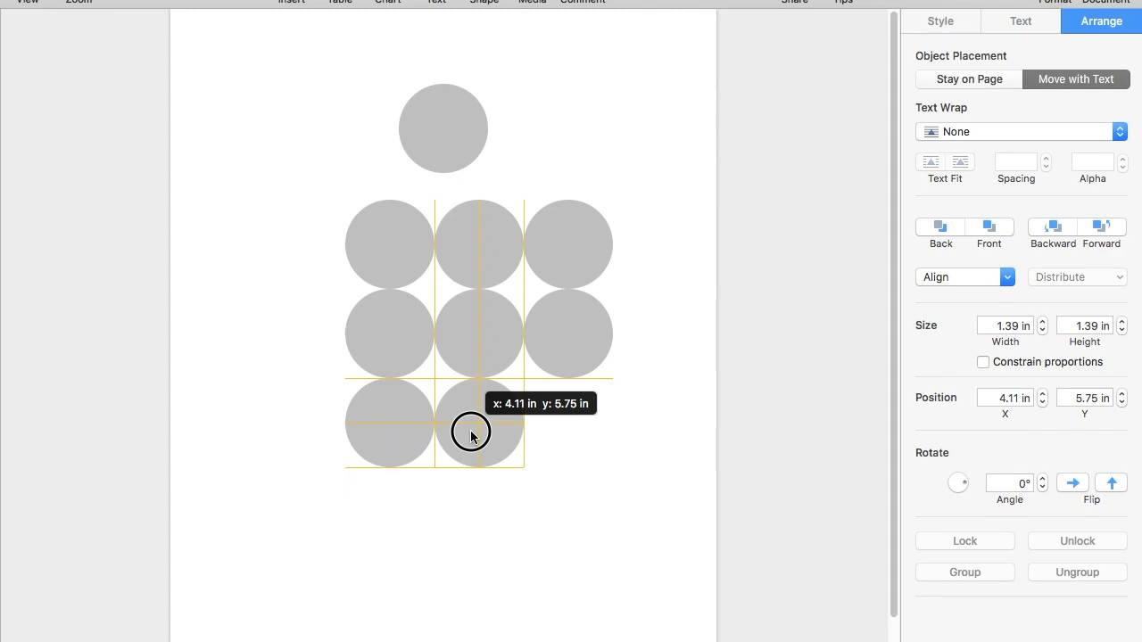
left_click_drag(470, 437, 471, 437)
left_click_drag(444, 125, 576, 427)
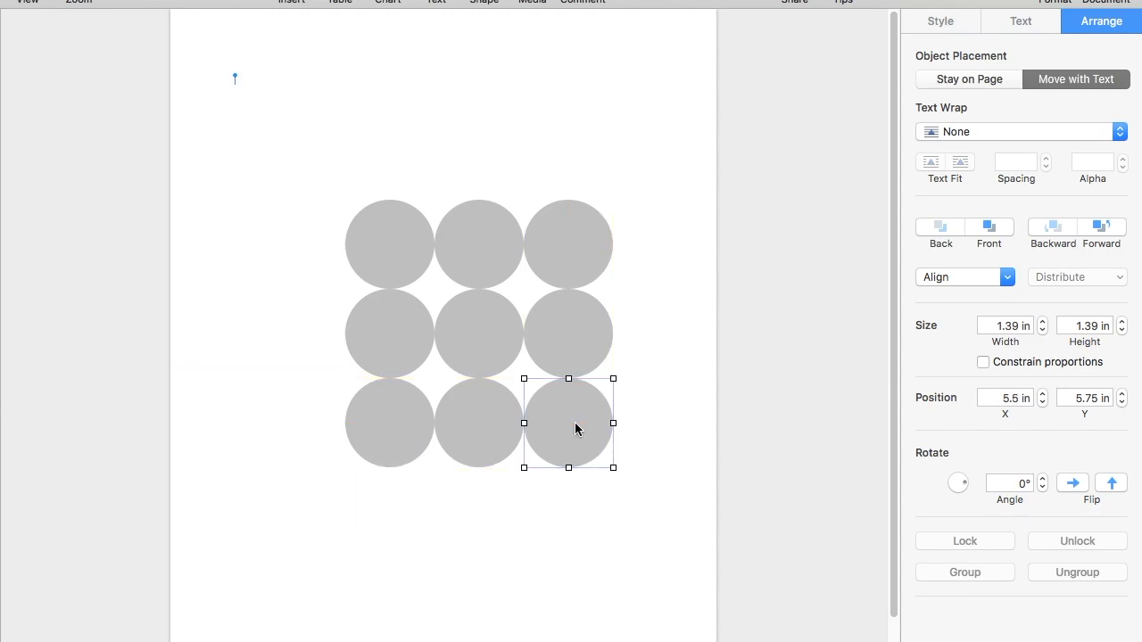
left_click(641, 318)
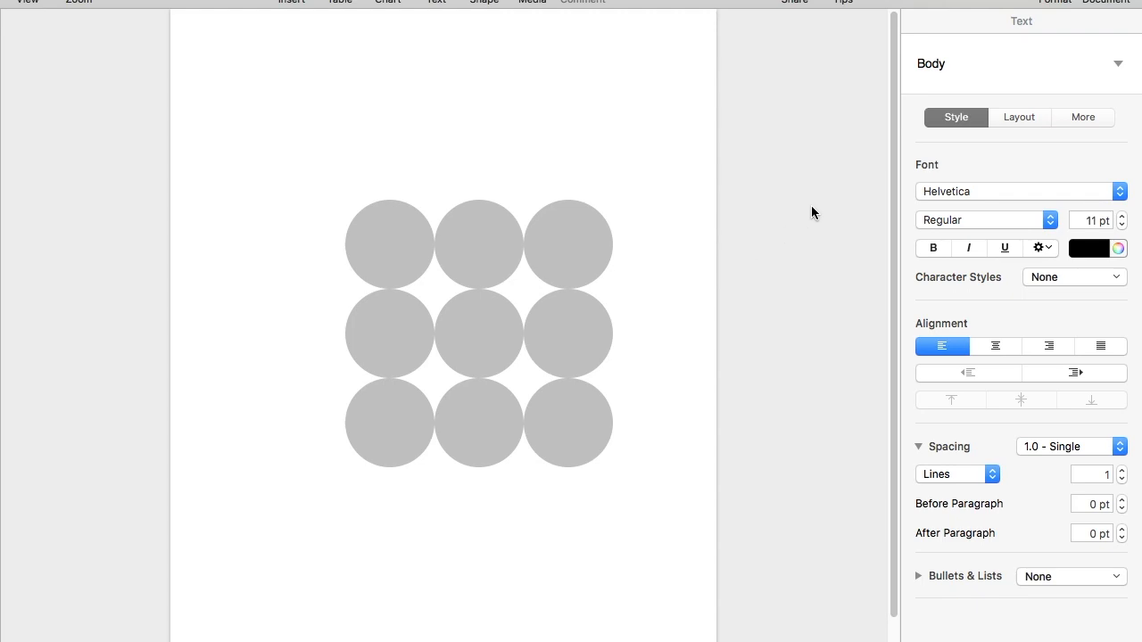
Select the grid's upper-left circle and show its style options.
left_click(385, 247)
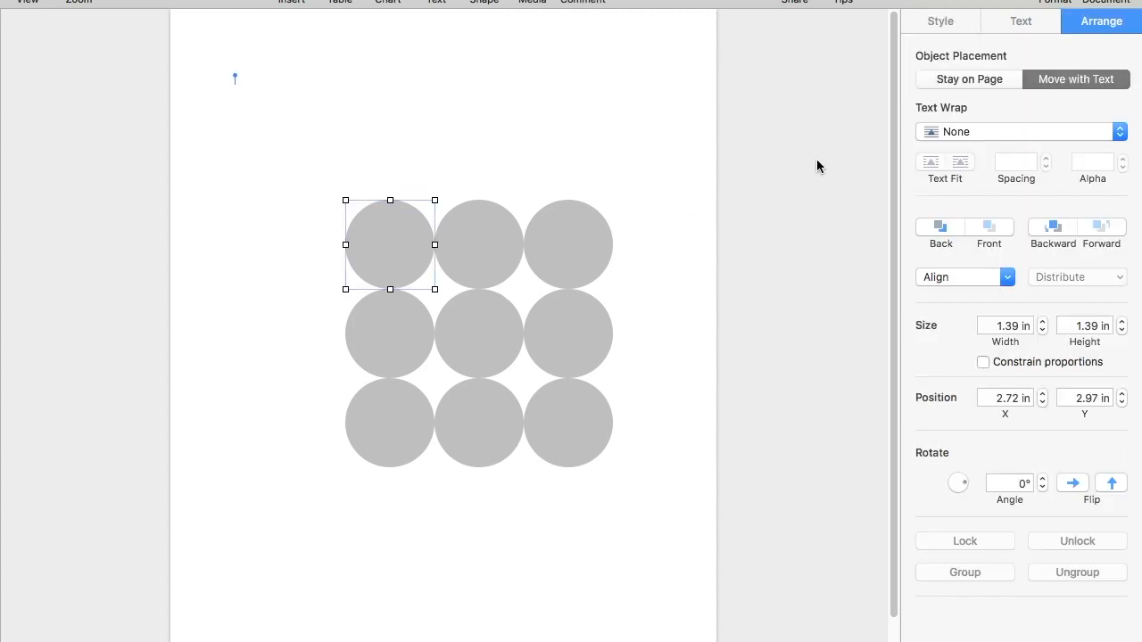
left_click(944, 25)
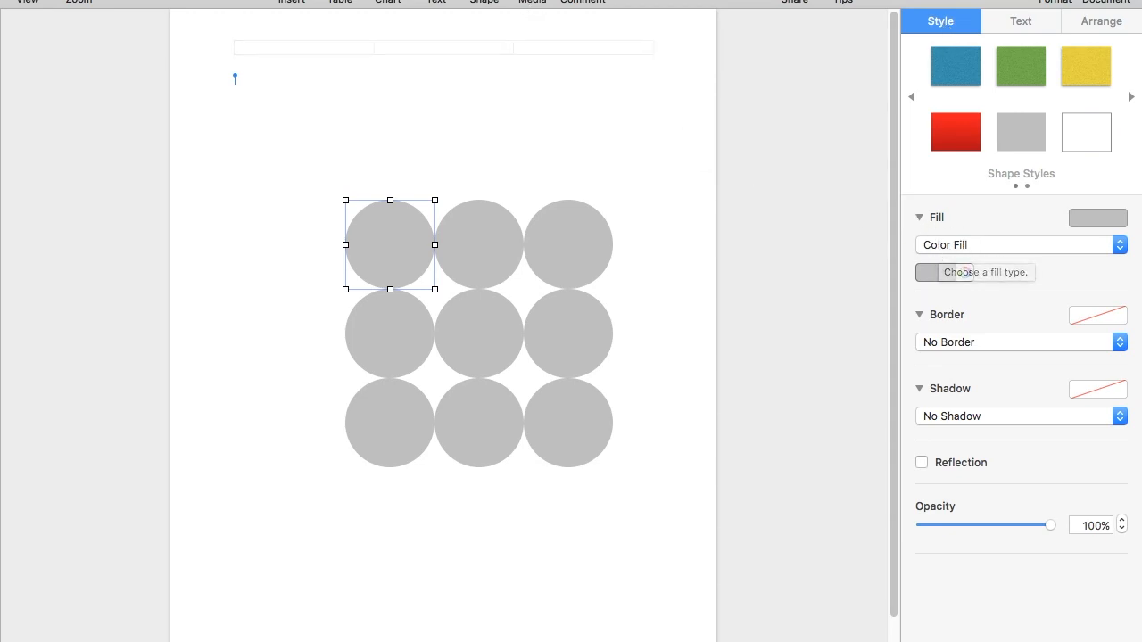
left_click(484, 2)
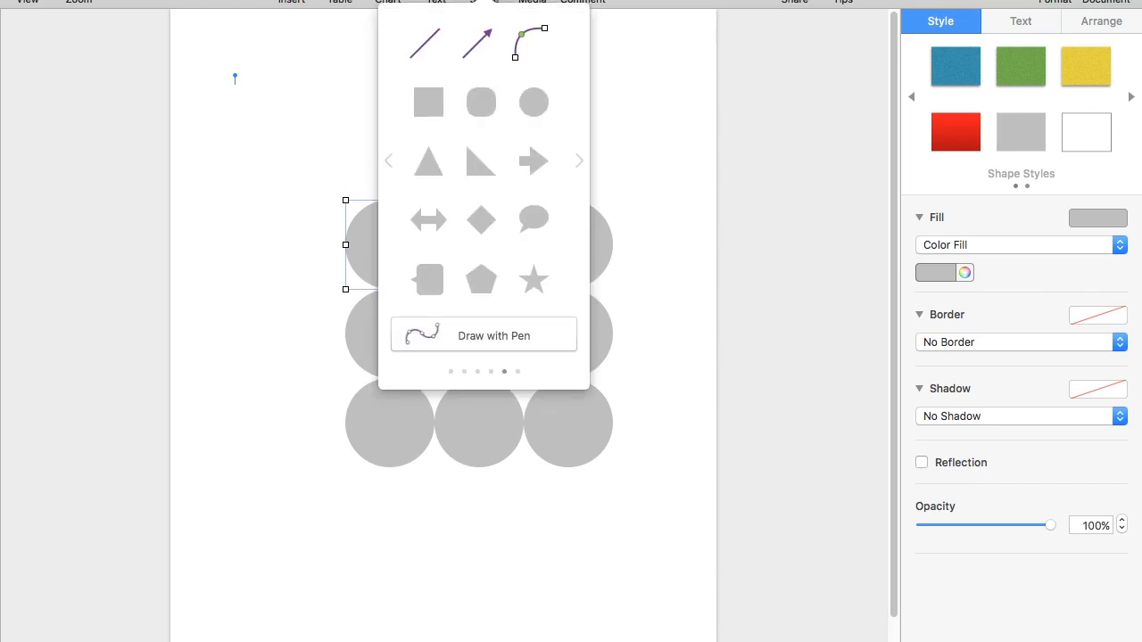
left_click(578, 163)
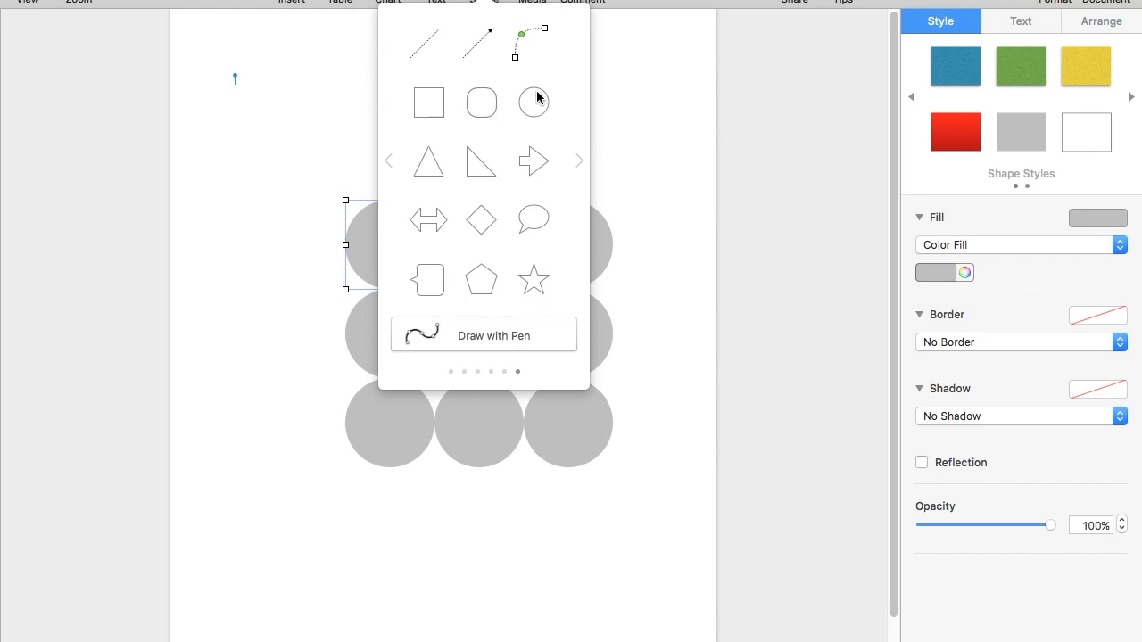
key("Escape")
Open the custom color picker for the upper-left circle's Color Fill and darken its gray slightly using the color wheel mode.
left_click(1119, 245)
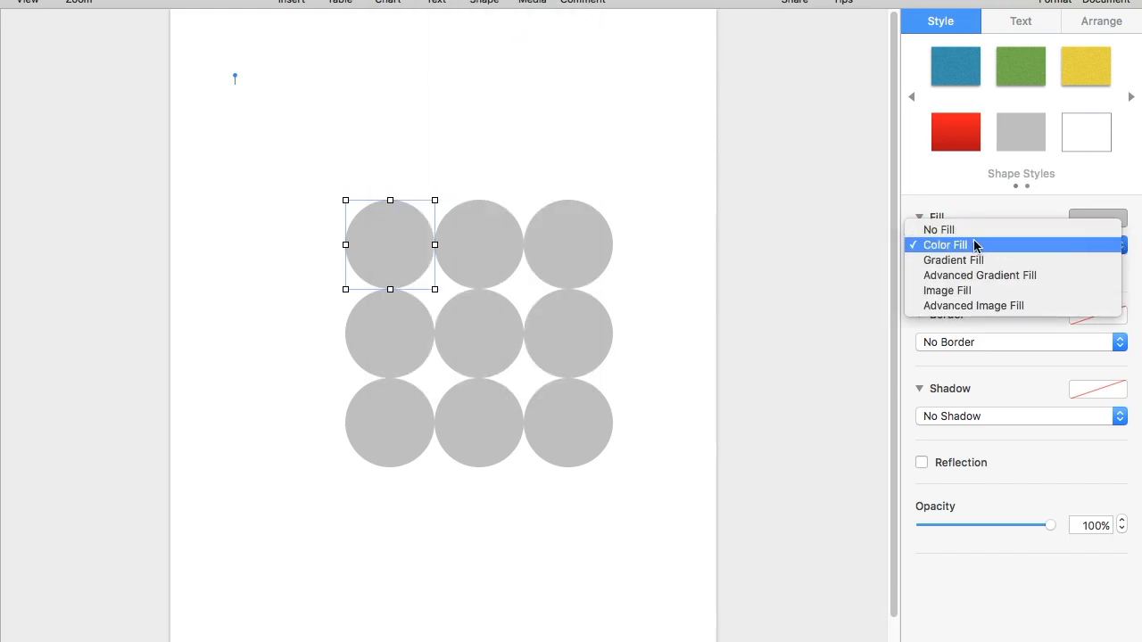
left_click(968, 248)
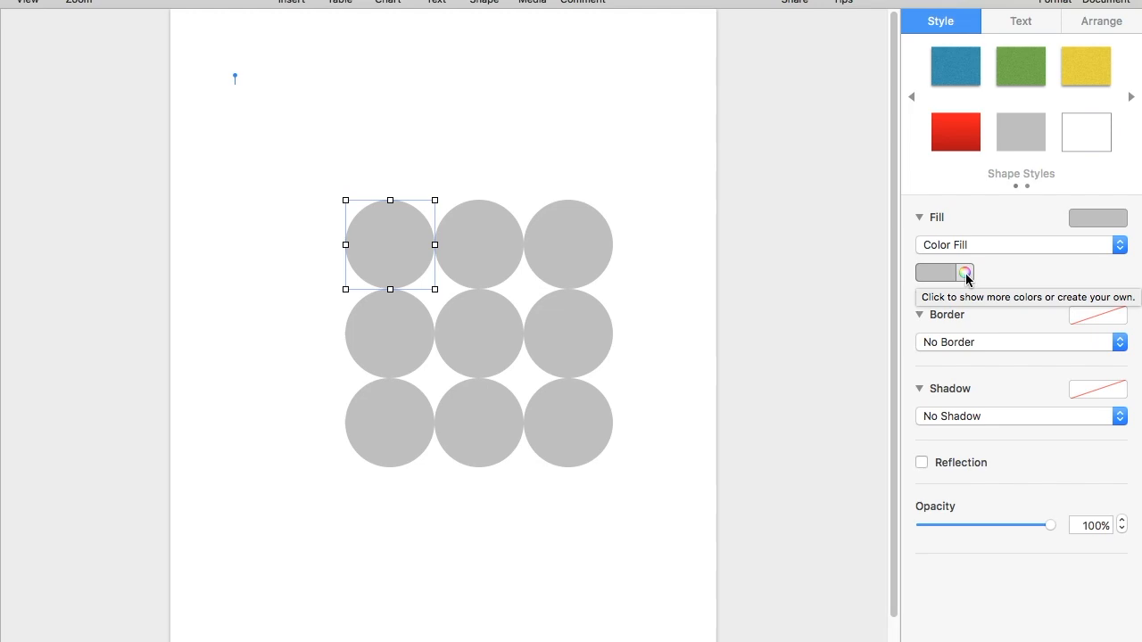
left_click(965, 274)
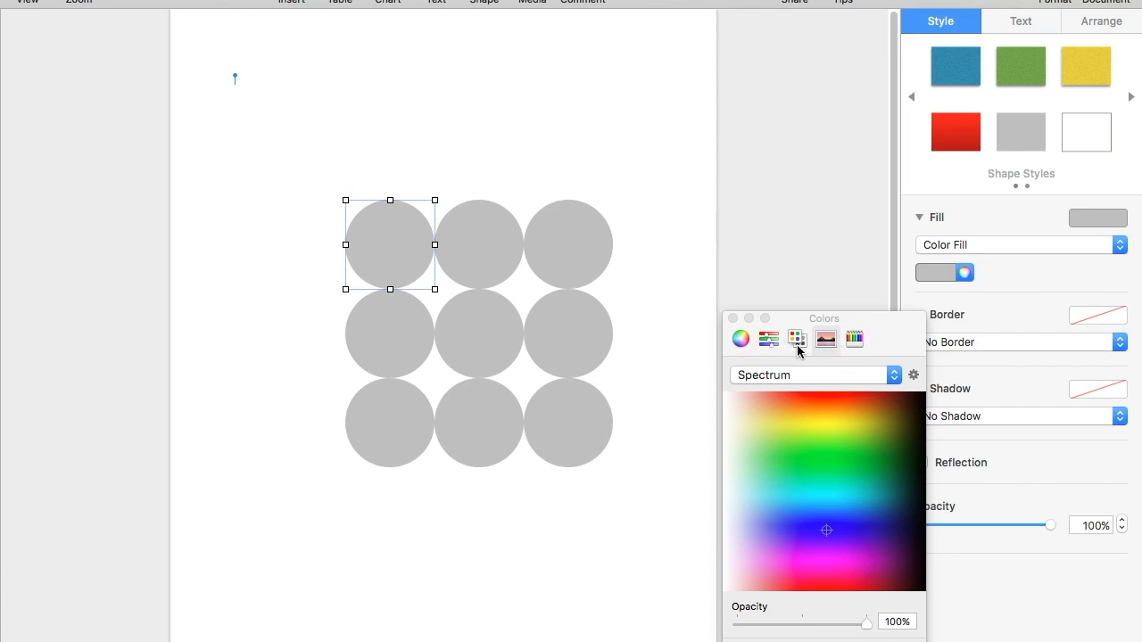
left_click(742, 340)
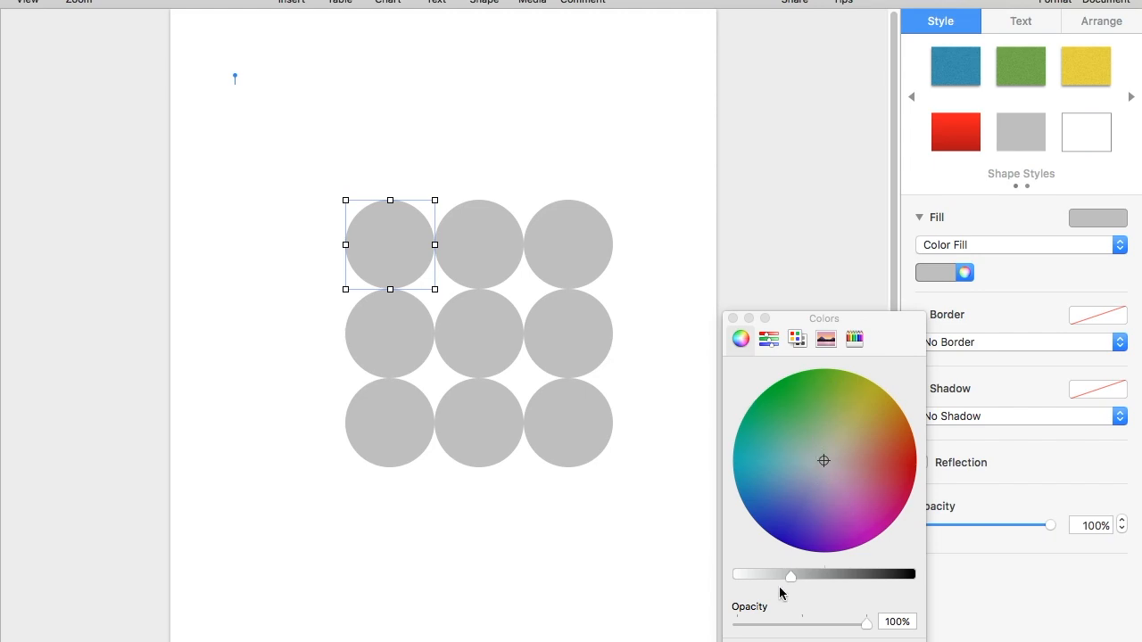
mouse_move(789, 580)
left_mouse_down()
mouse_move(766, 585)
mouse_move(867, 575)
mouse_move(792, 576)
left_mouse_up()
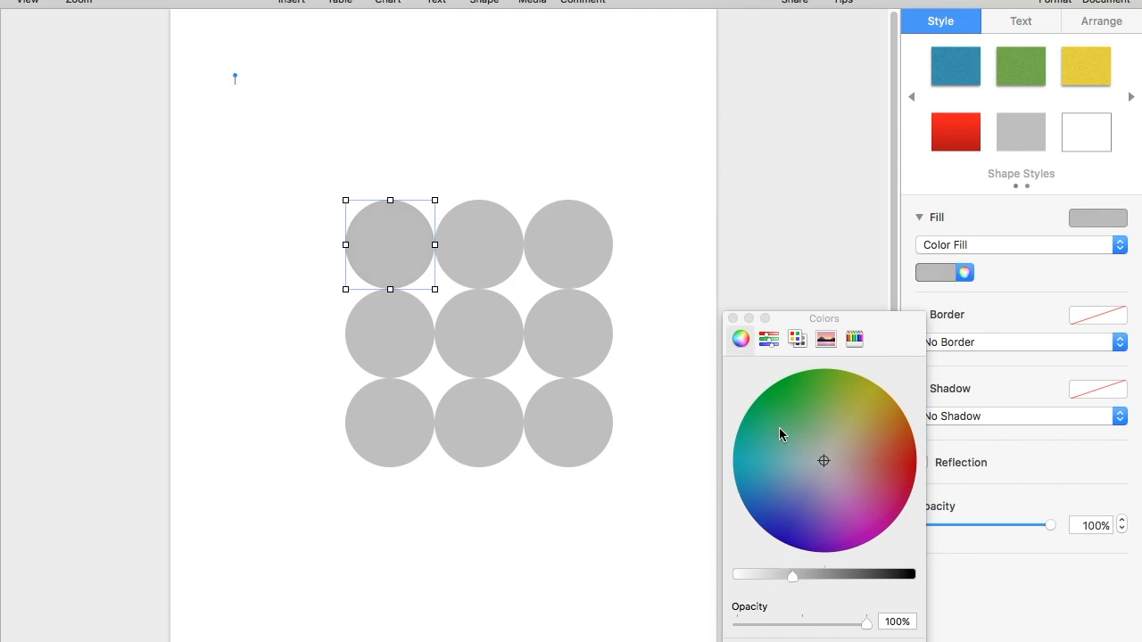
Show the color picker's slider modes and choose RGB Sliders.
left_click(766, 344)
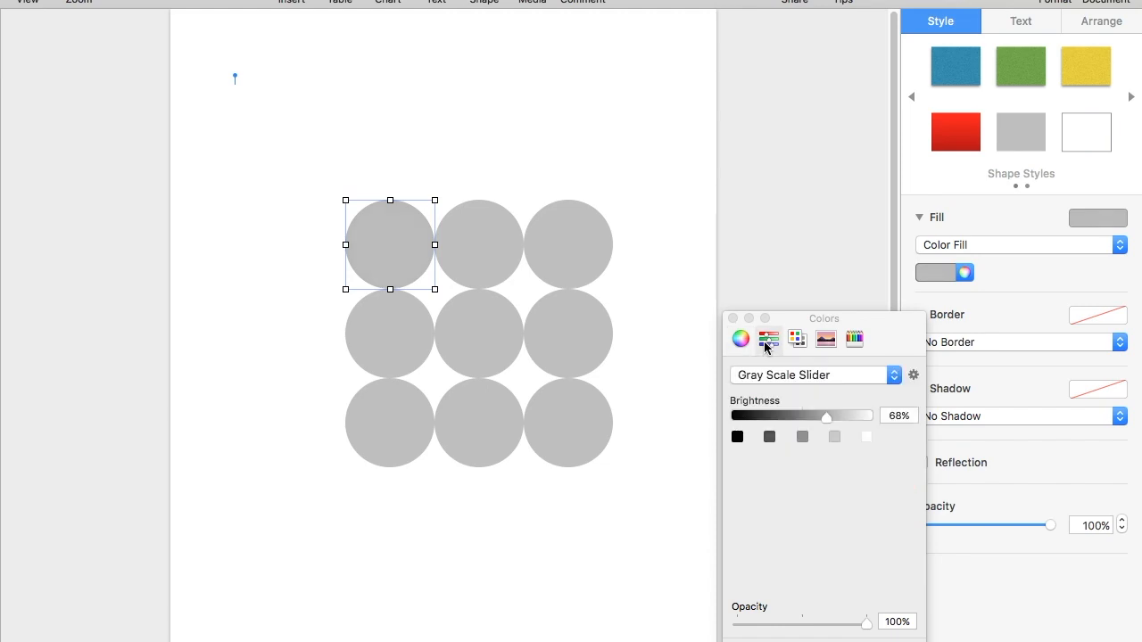
left_click(894, 375)
left_click(857, 391)
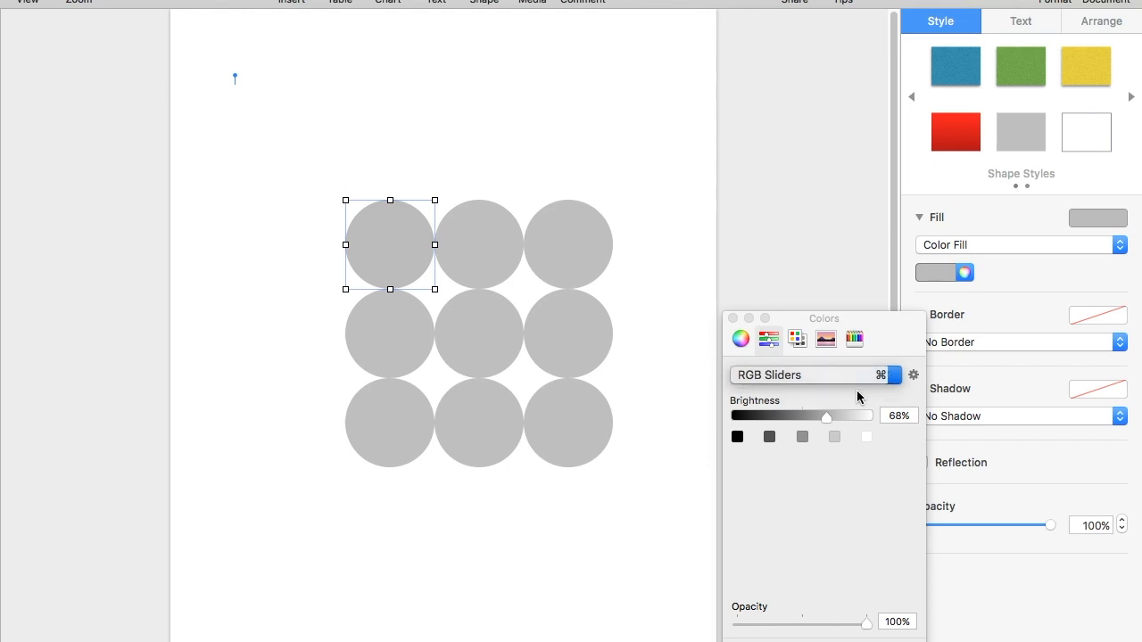
Set the upper-left circle's fill to the web-safe color 999999, and bring up the Spectrum image palette.
left_click(797, 340)
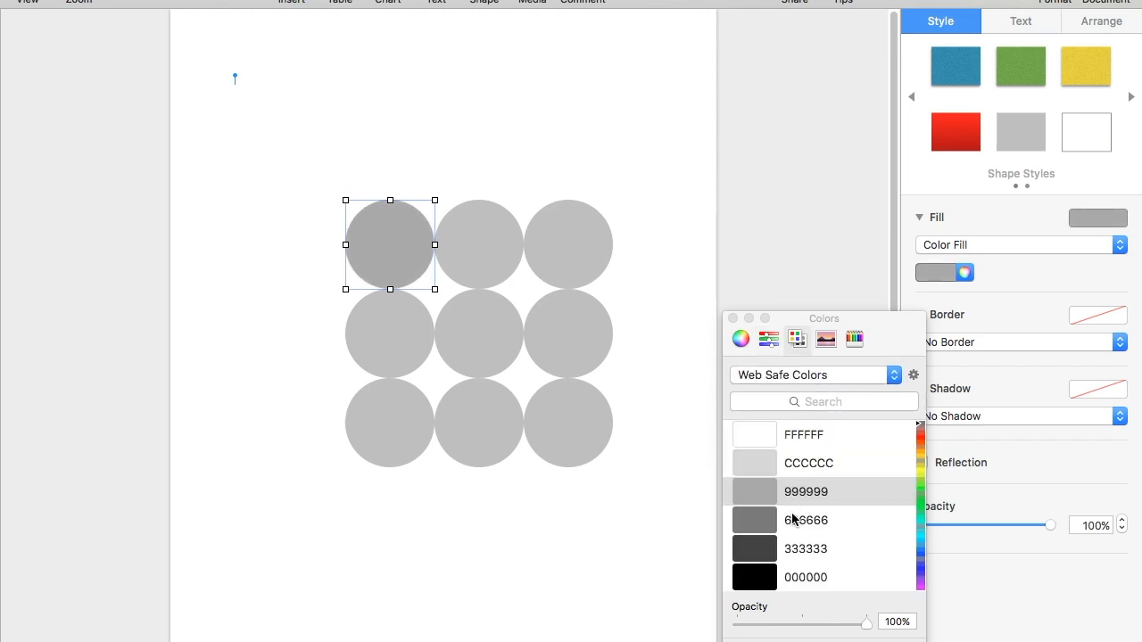
scroll(815, 492, "down", 10)
scroll(816, 491, "up", 10)
left_click(854, 339)
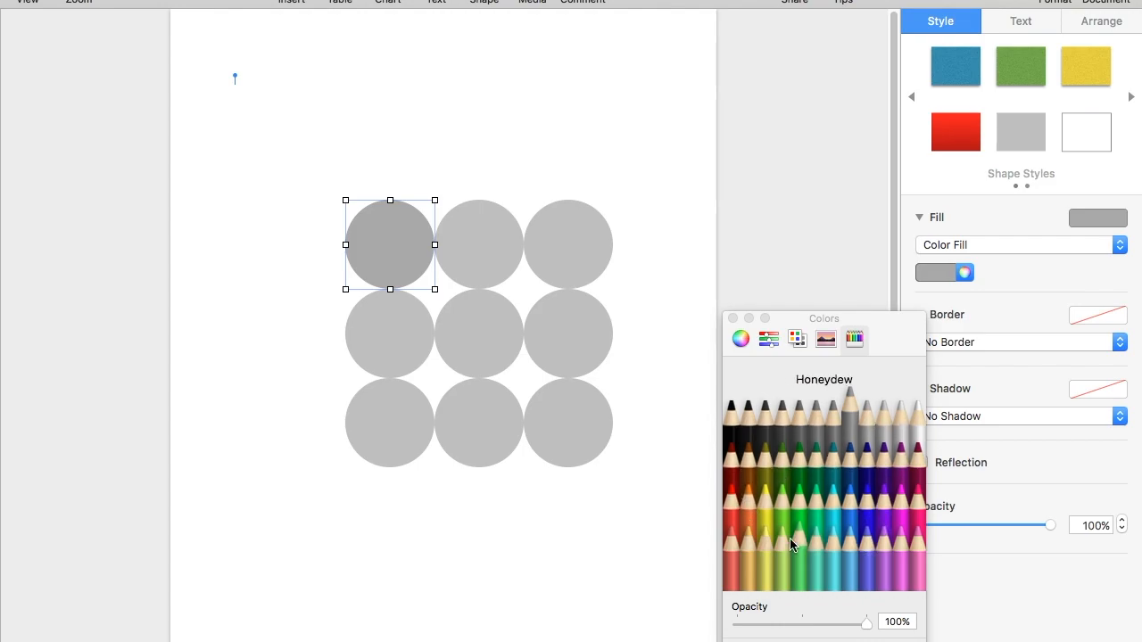
left_click(825, 343)
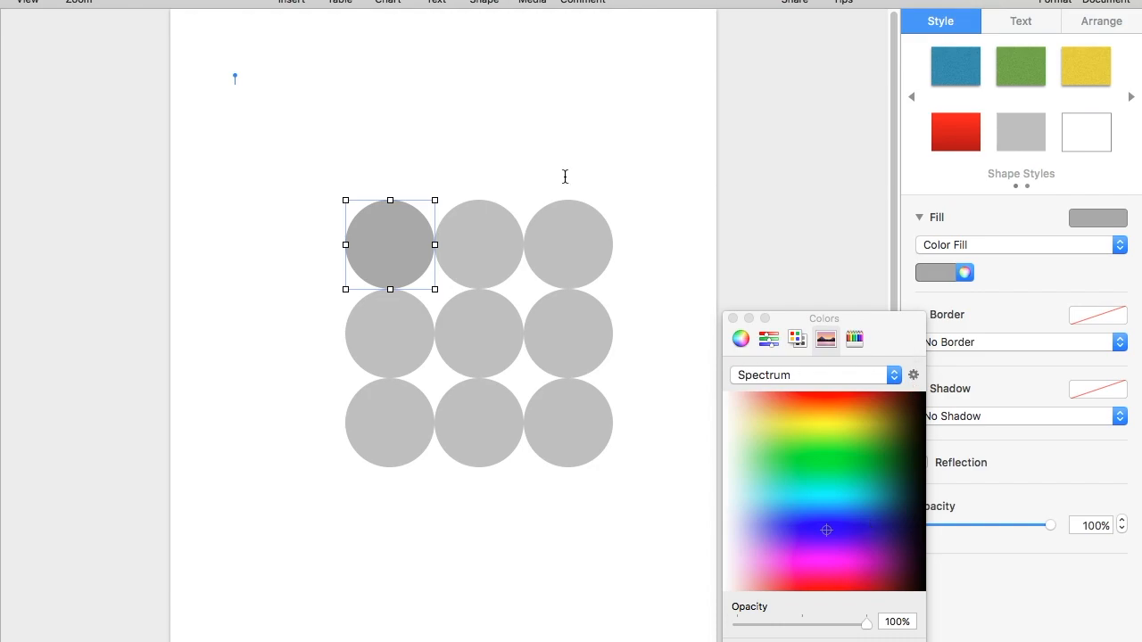
Switch to Finder and open the ScallopPaper05-Pt1 folder inside Desktop > Designery Things > Mermaid.
key("Escape")
left_click(15, 11)
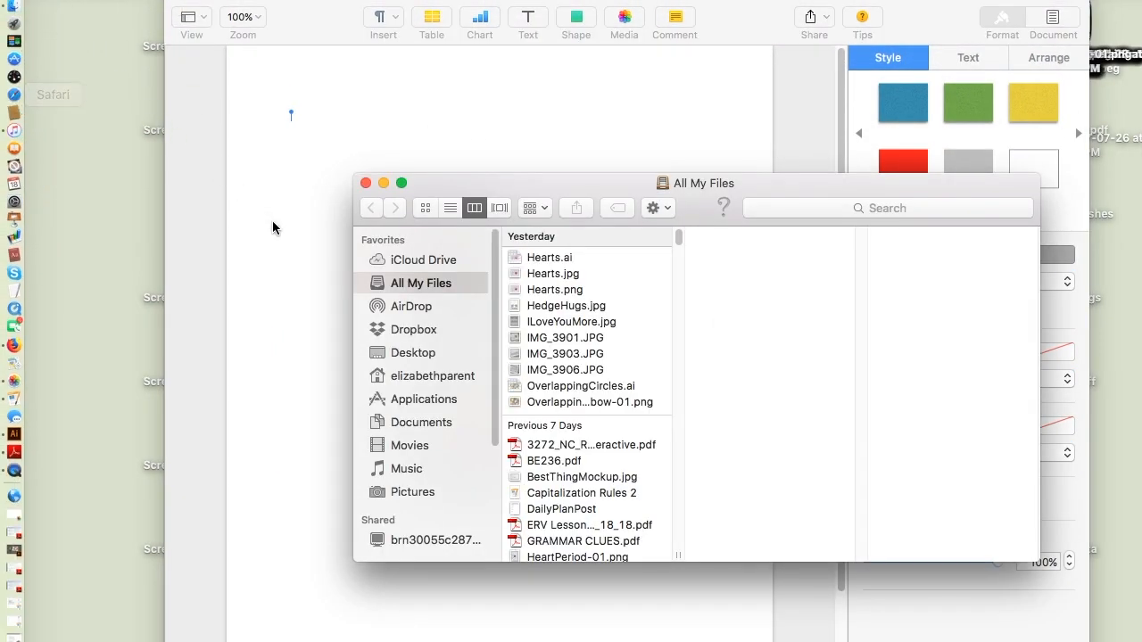
left_click(424, 358)
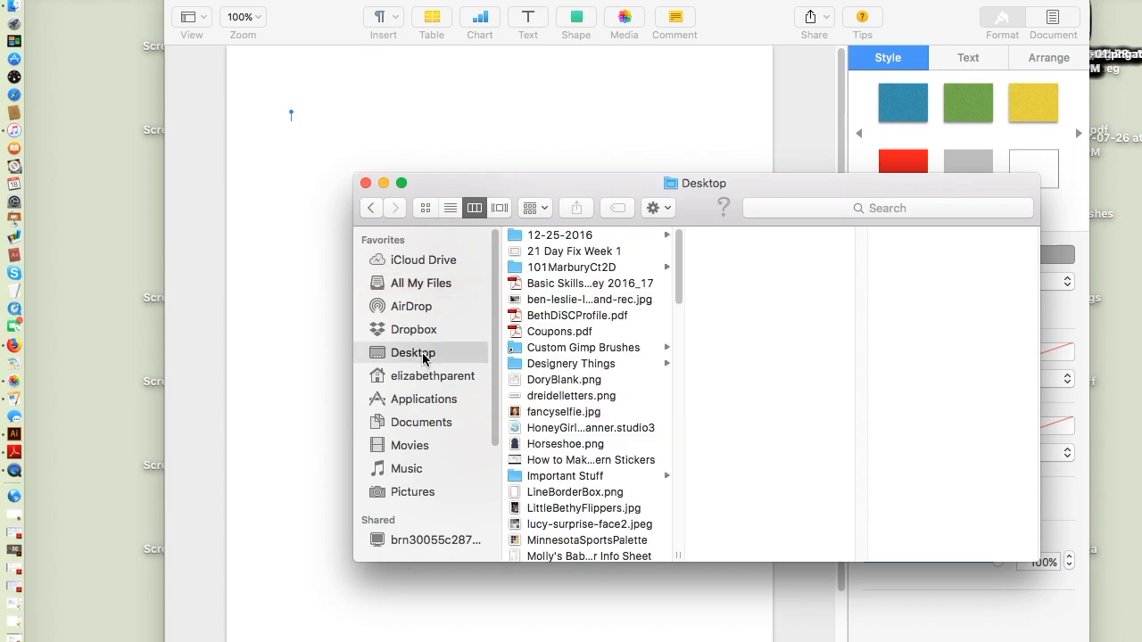
left_click(571, 369)
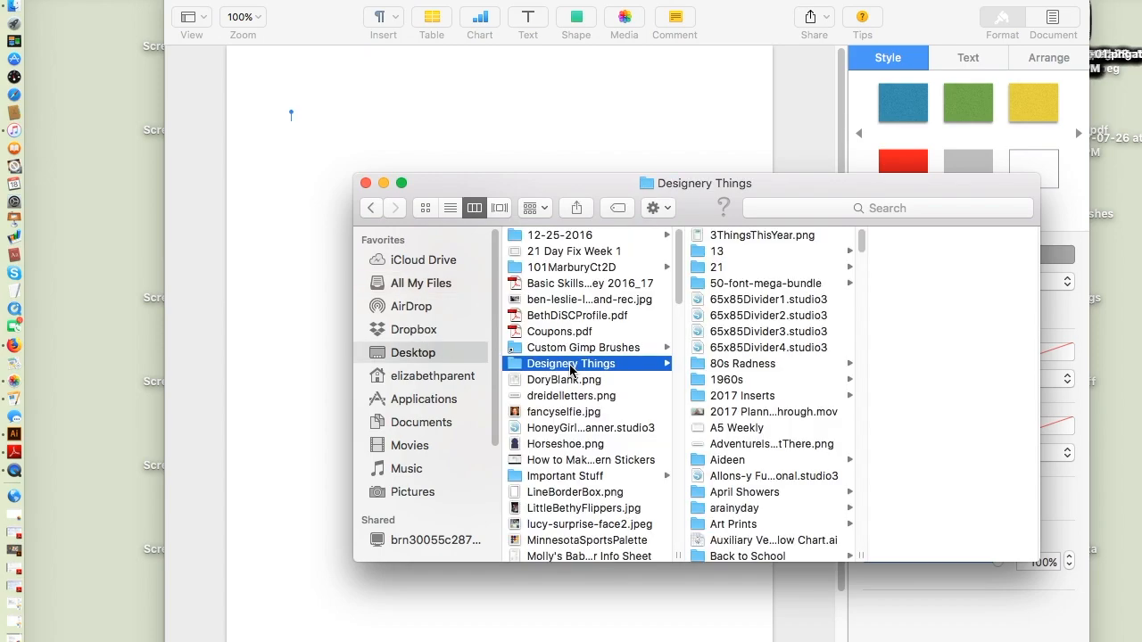
left_click(859, 425)
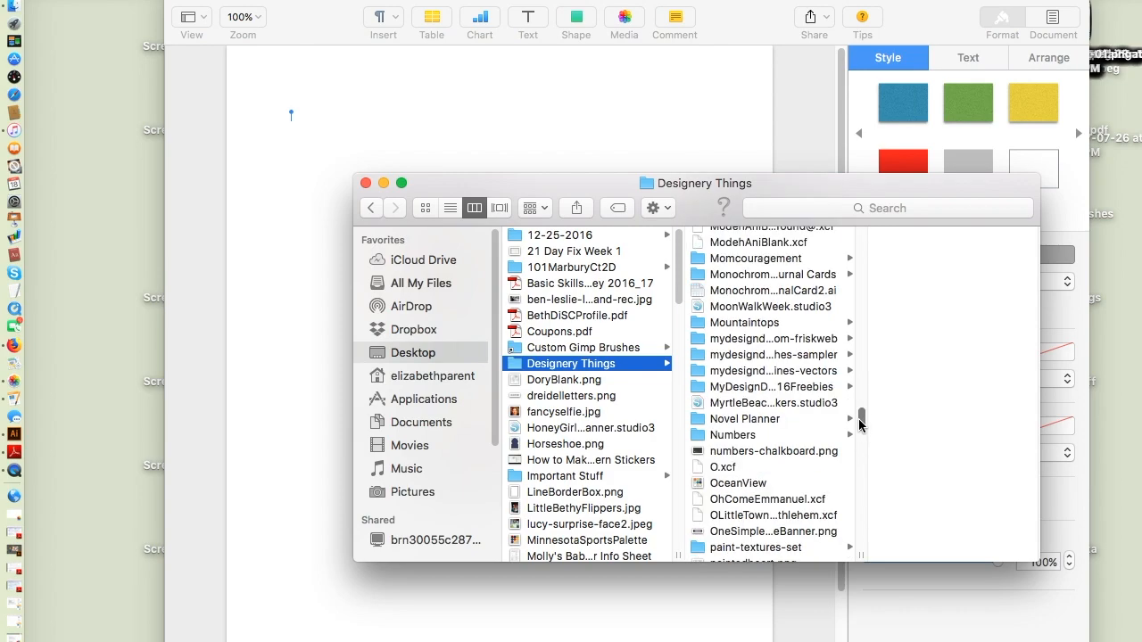
scroll(834, 433, "up", 6)
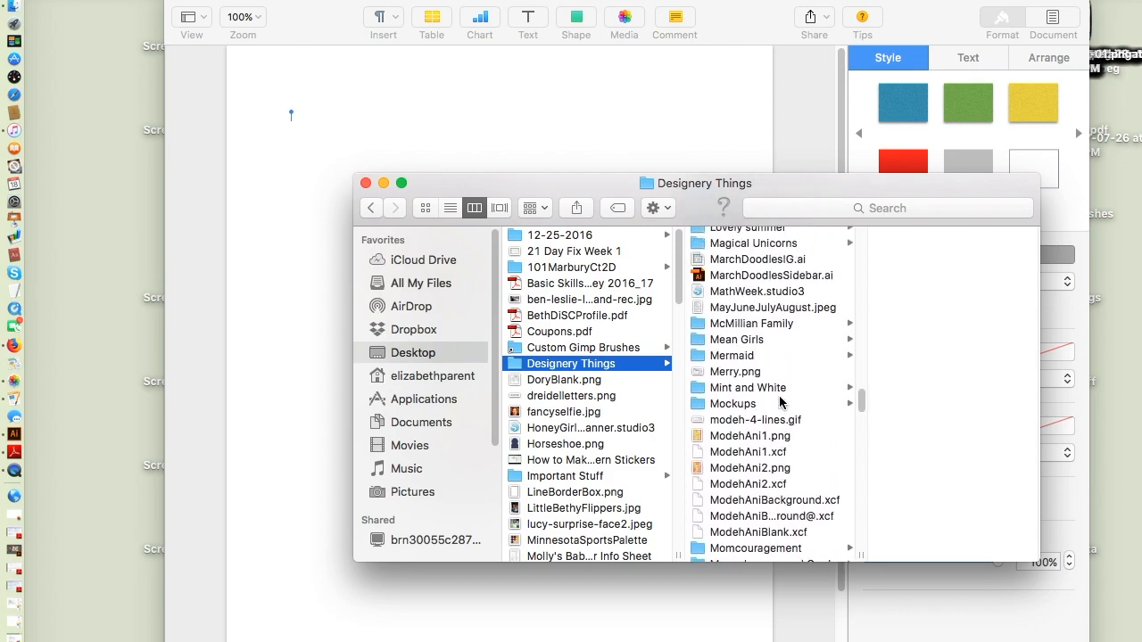
left_click(750, 357)
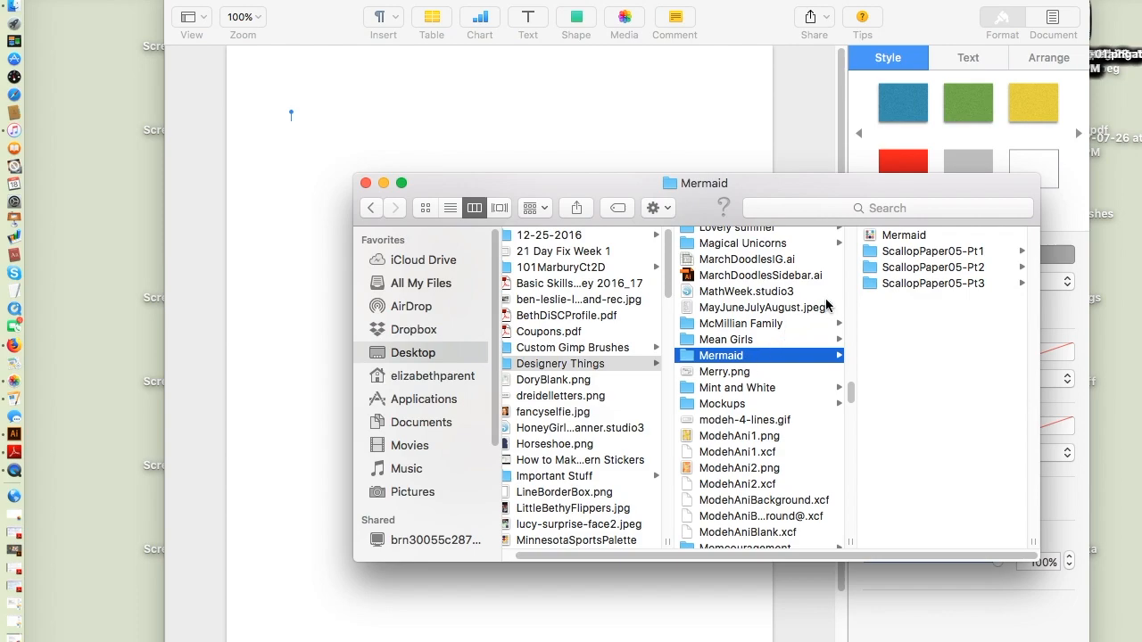
left_click(906, 253)
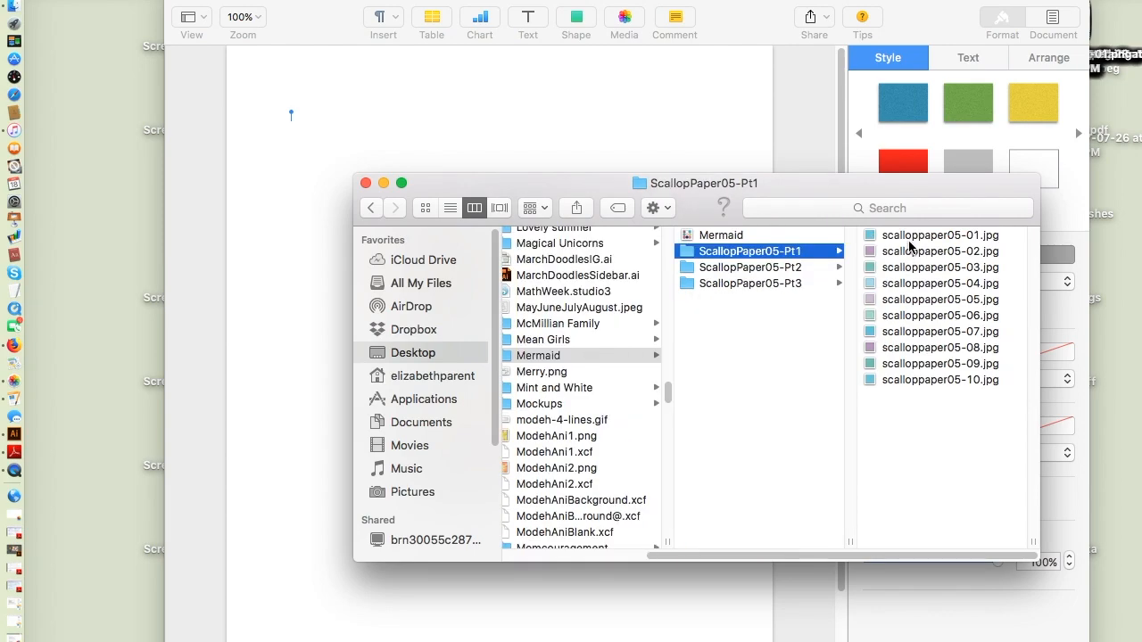
Preview the scallop paper pattern images one after another, starting with scalloppaper05-01.jpg.
left_click(912, 236)
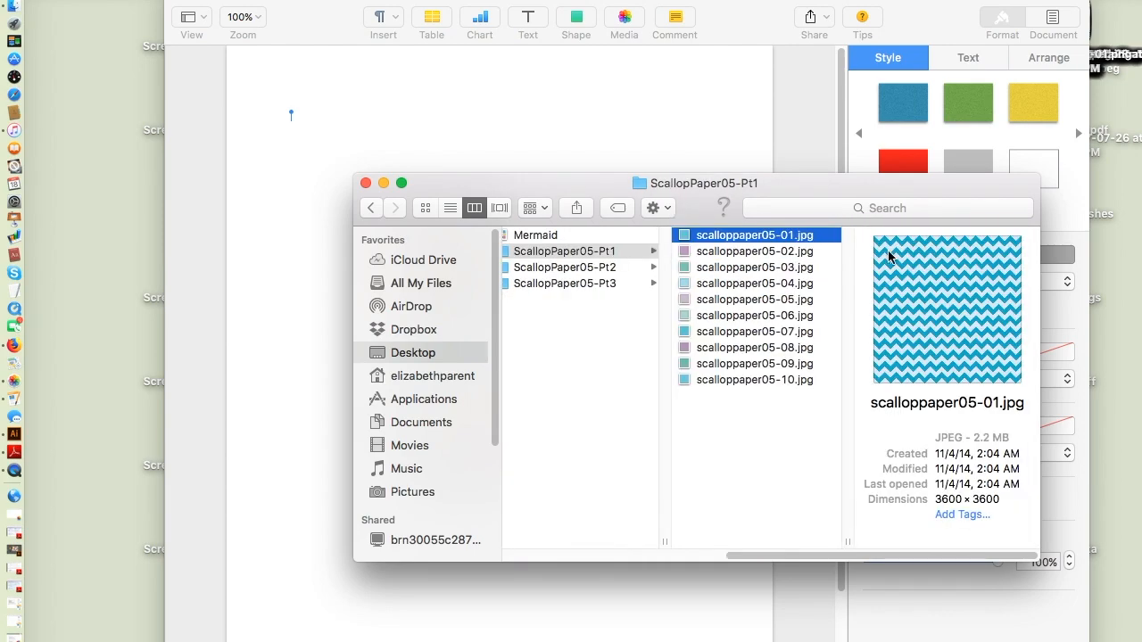
key("Down")
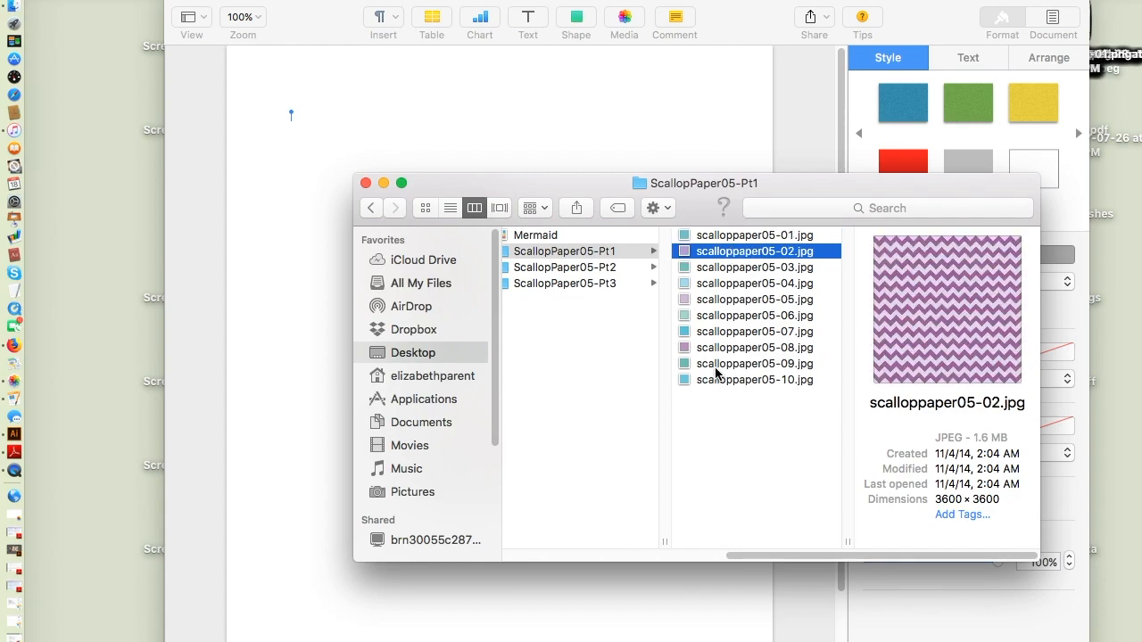
key("Down")
key("Down")
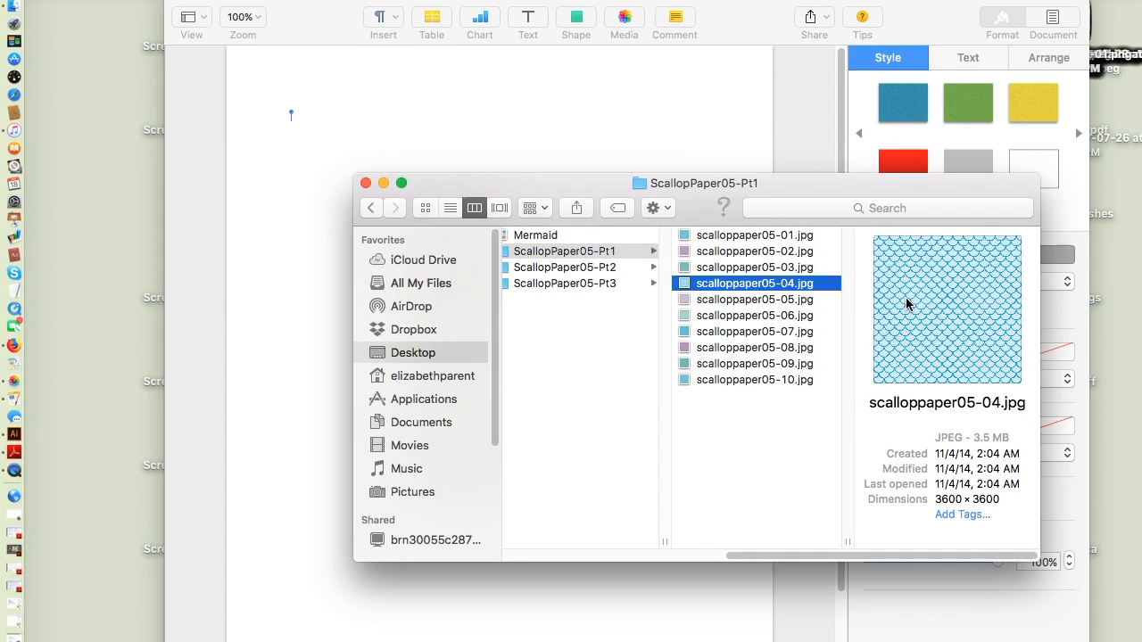
key("Down")
key("Down")
key("Down")
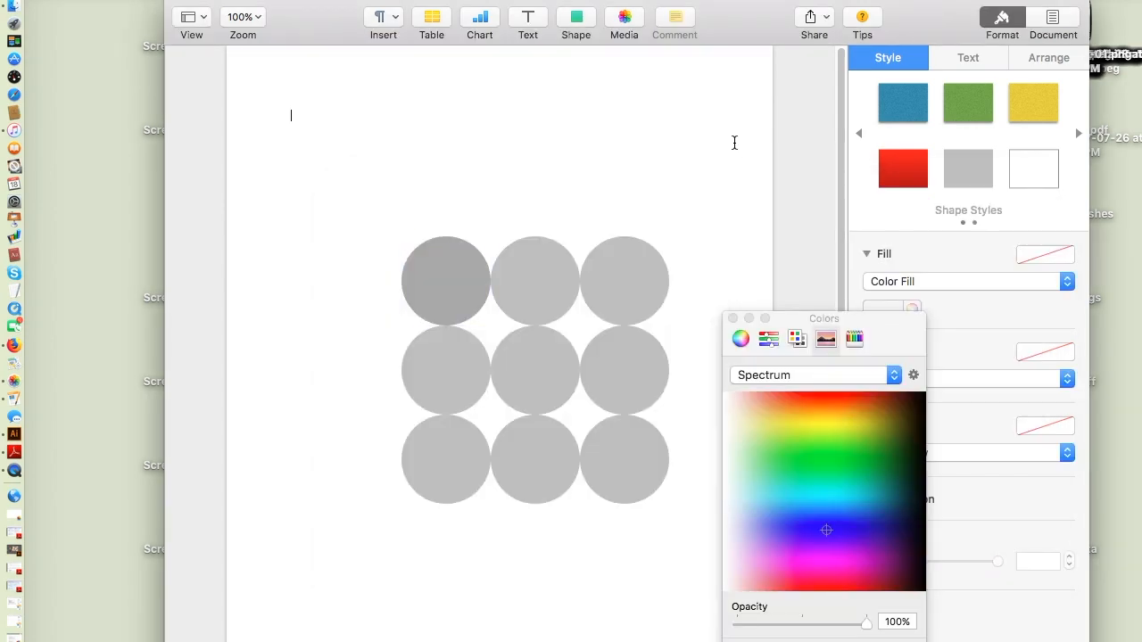
Switch back to Pages and load scalloppaper05-01.jpg from Desktop > Designery Things > Mermaid > ScallopPaper05-Pt1 as a new image palette.
left_click(713, 224)
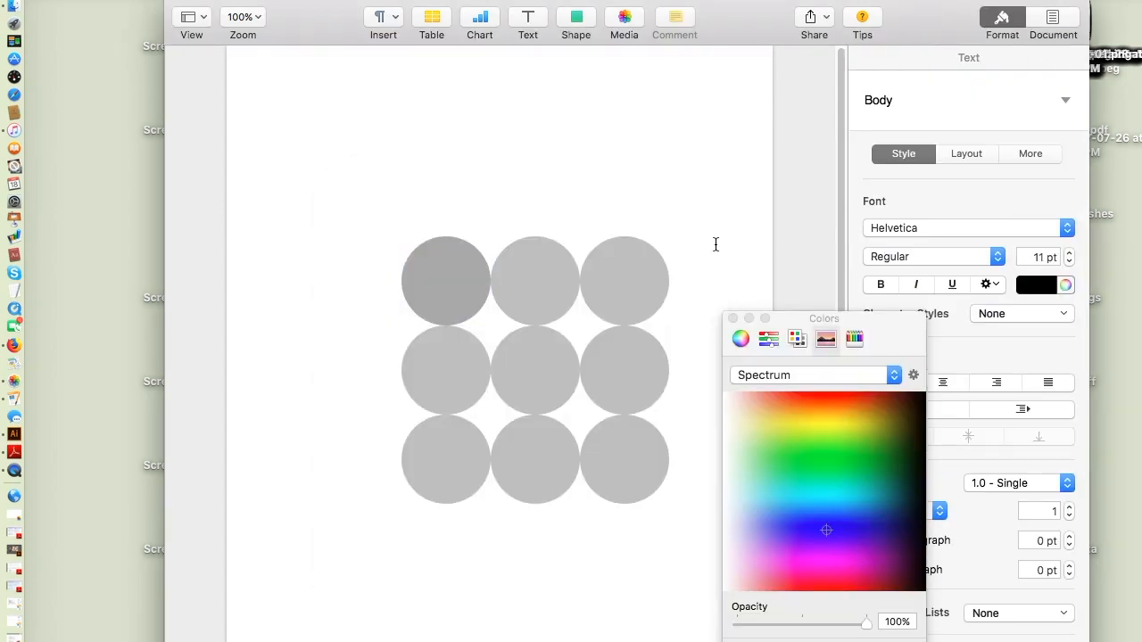
left_click(913, 375)
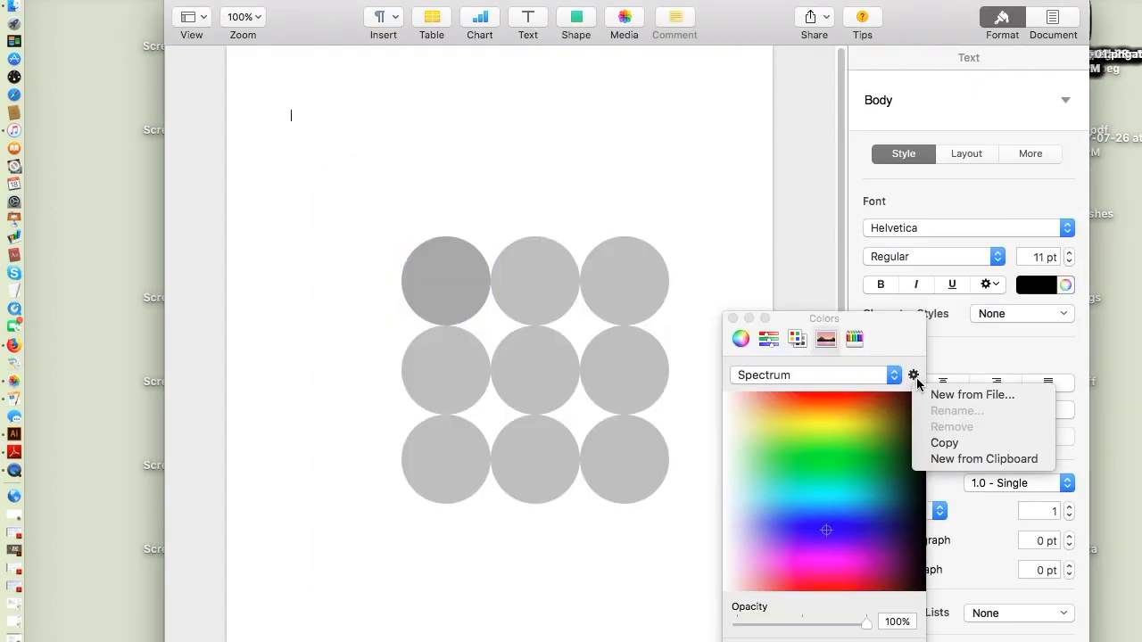
left_click(982, 398)
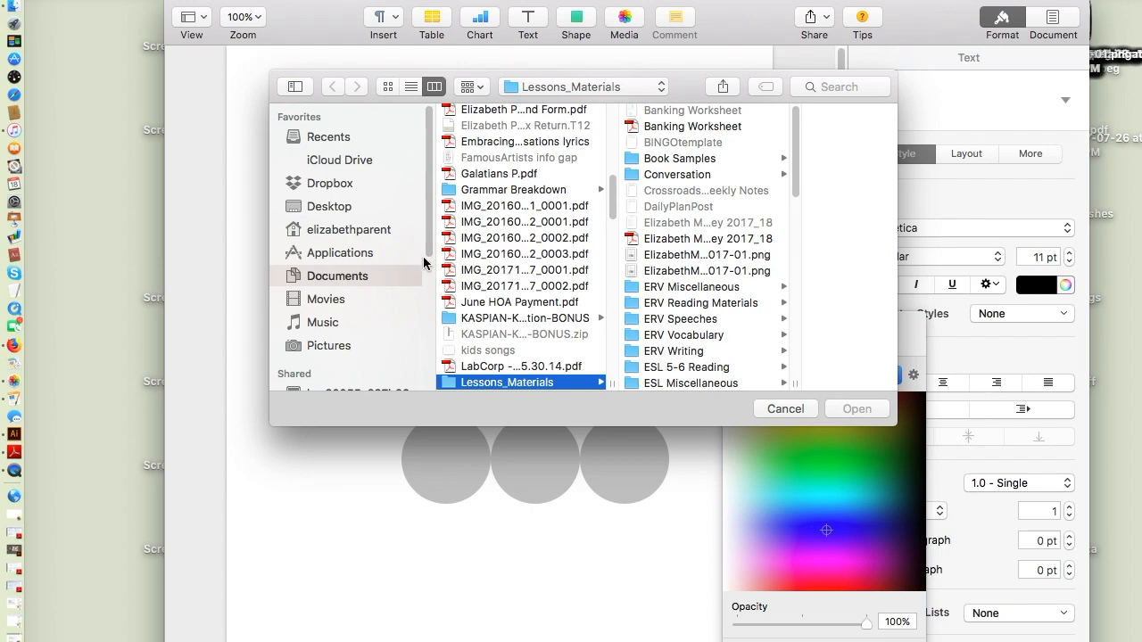
left_click(334, 211)
left_click(487, 209)
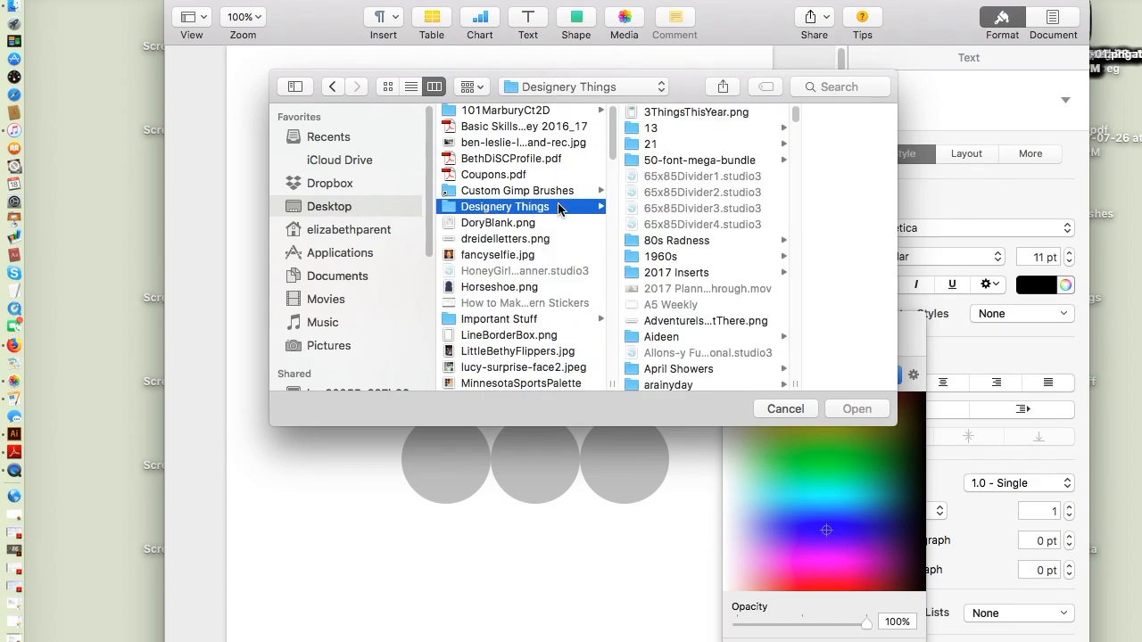
left_click(796, 287)
scroll(741, 237, "up", 10)
scroll(742, 237, "up", 1)
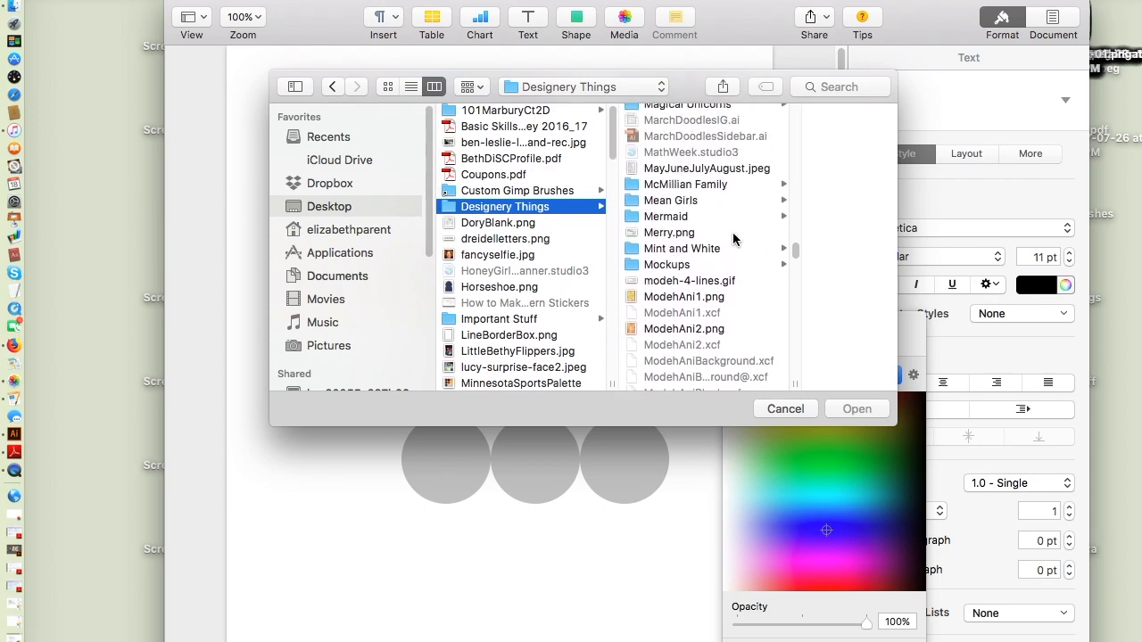
left_click(689, 217)
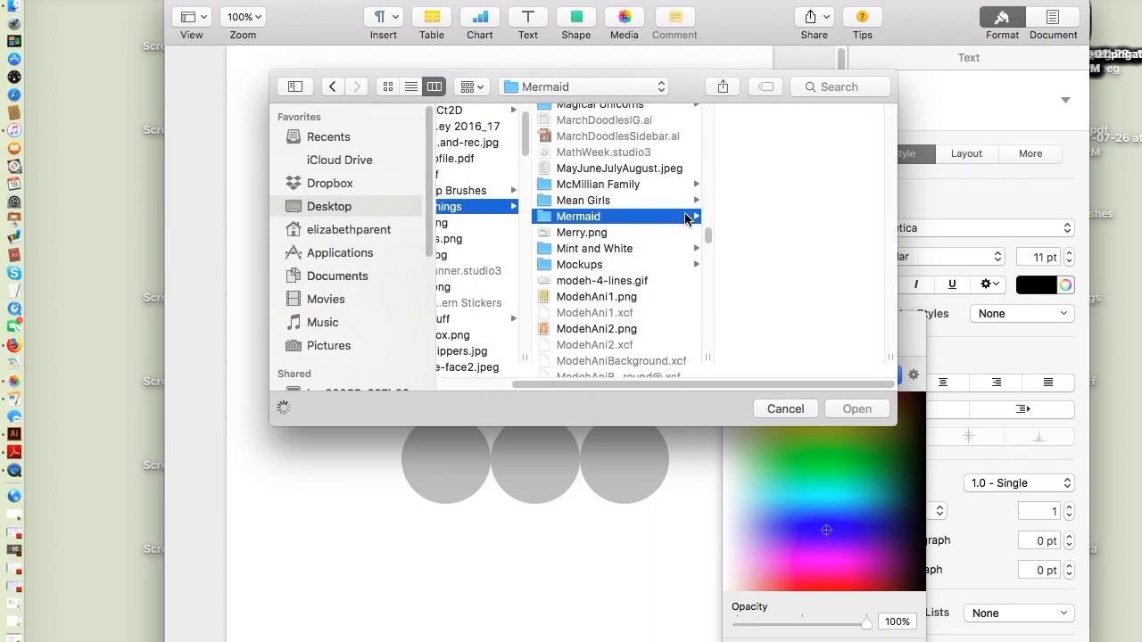
left_click(782, 130)
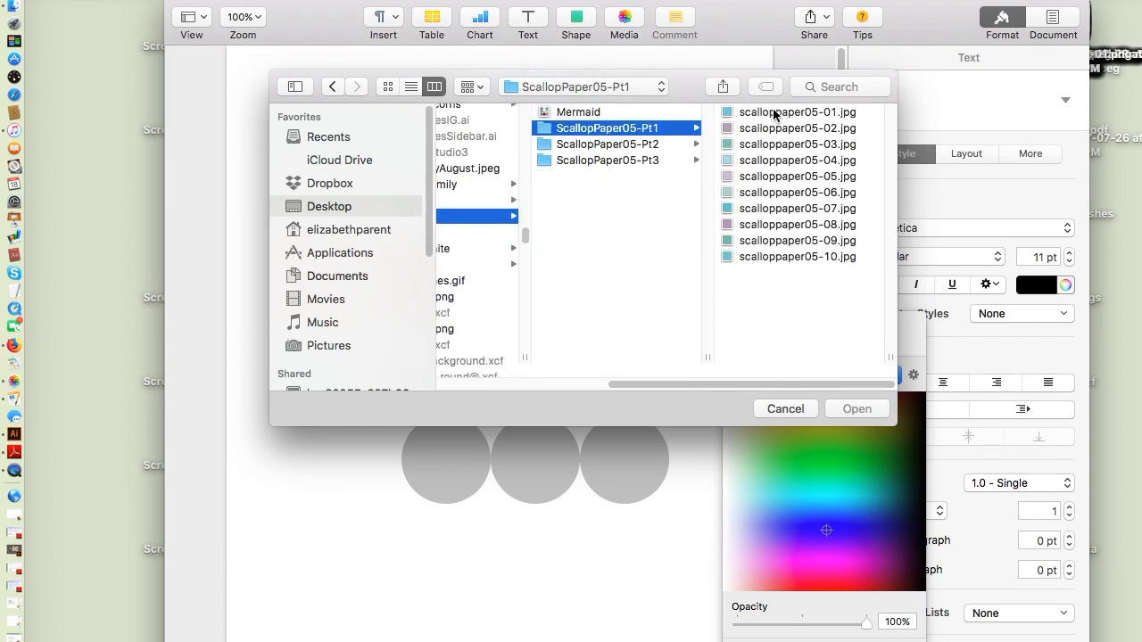
left_click(775, 114)
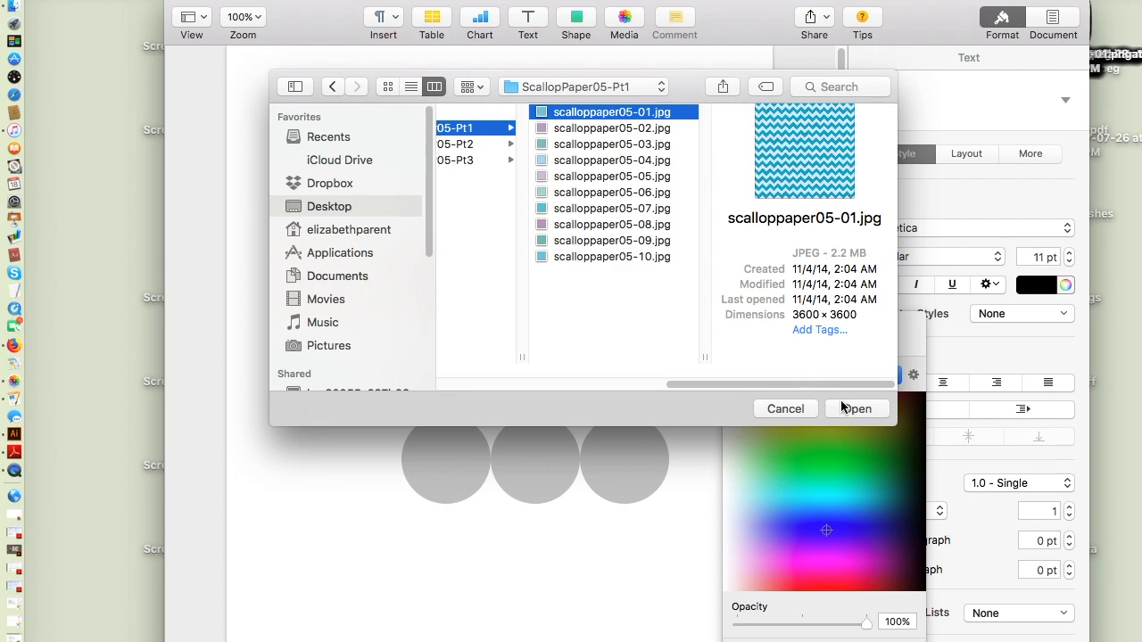
left_click(846, 408)
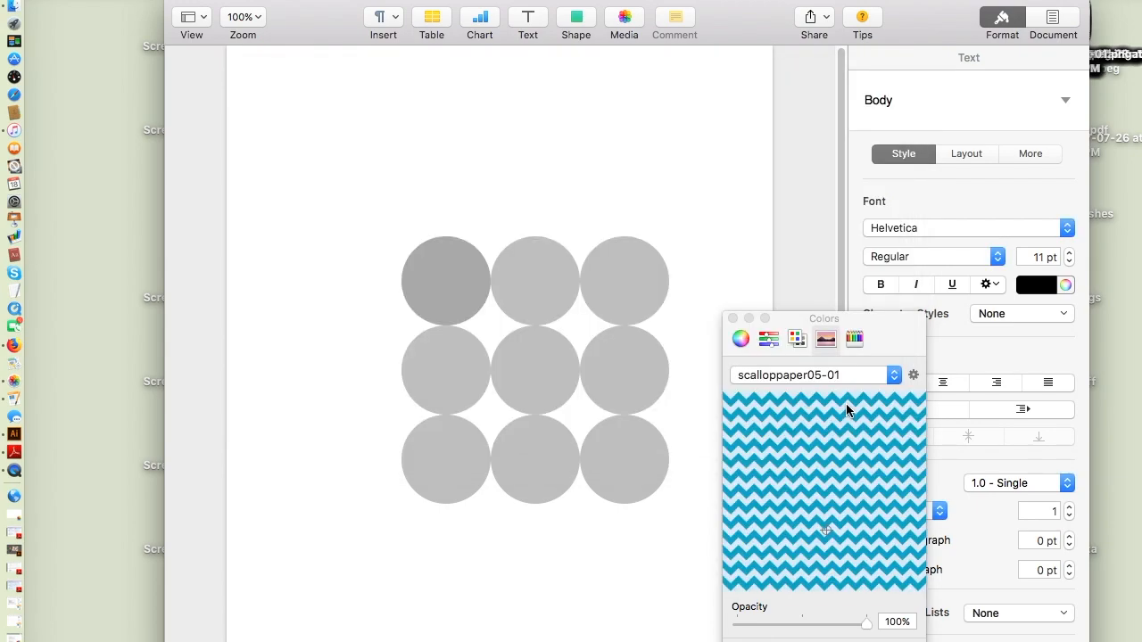
Select the upper-left circle again and reopen its fill color picker with the scalloppaper05-01 palette chosen.
left_click(434, 280)
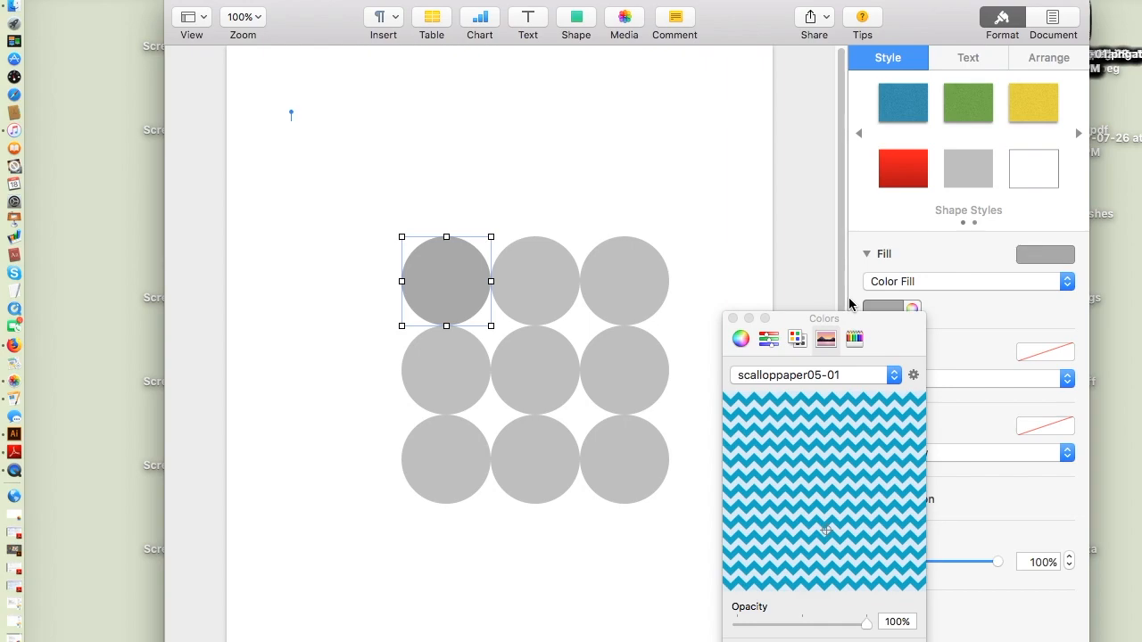
left_click(732, 319)
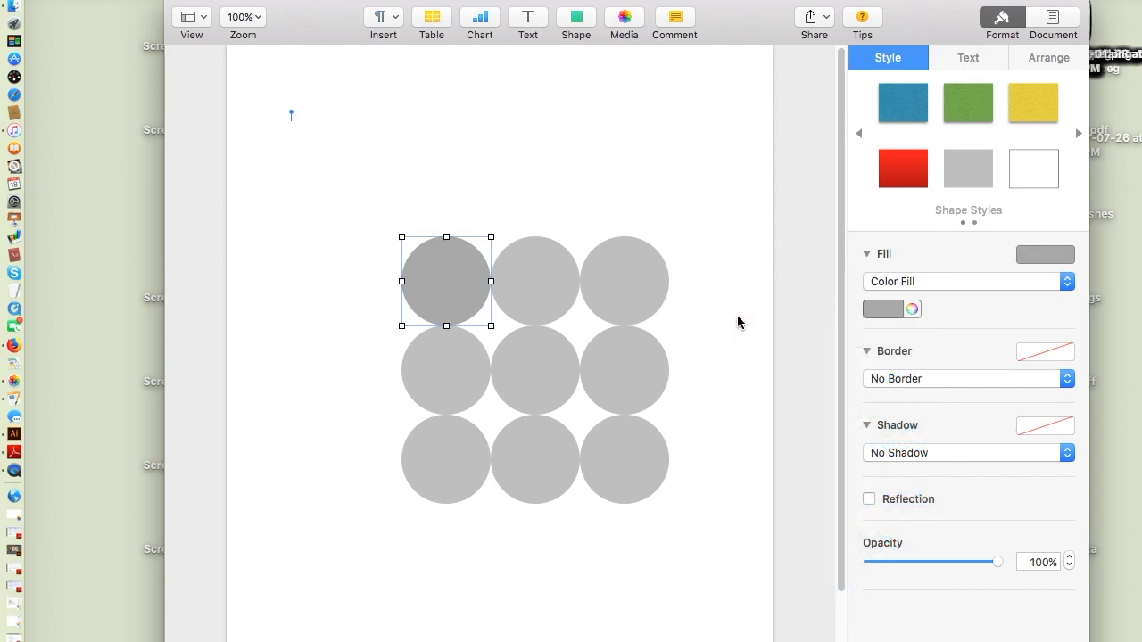
left_click(913, 311)
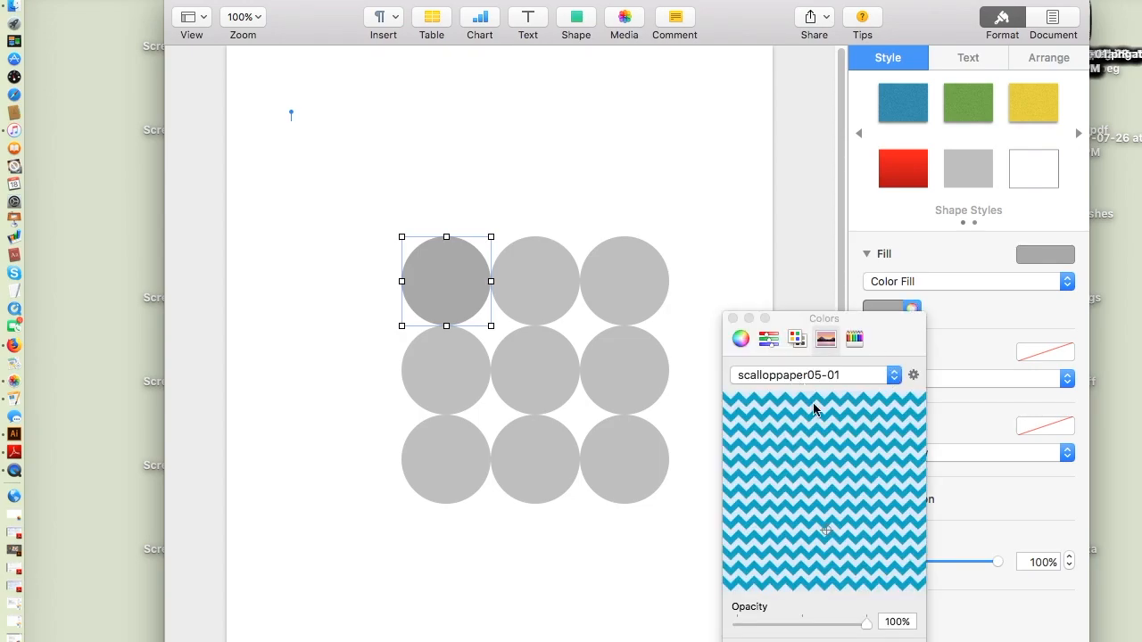
left_click(893, 375)
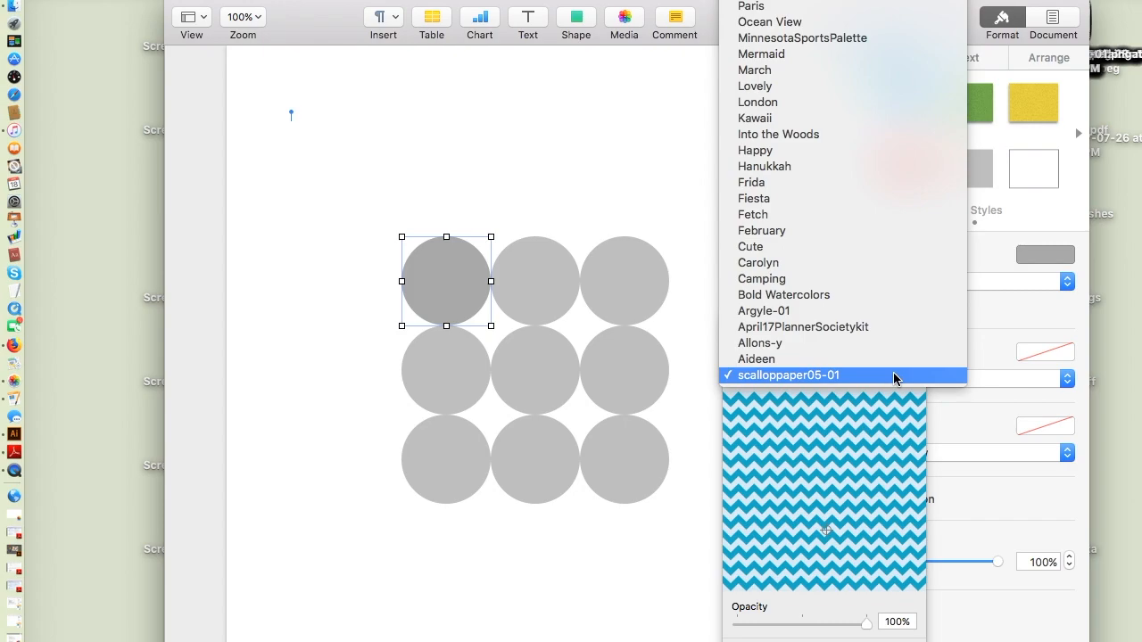
left_click(812, 379)
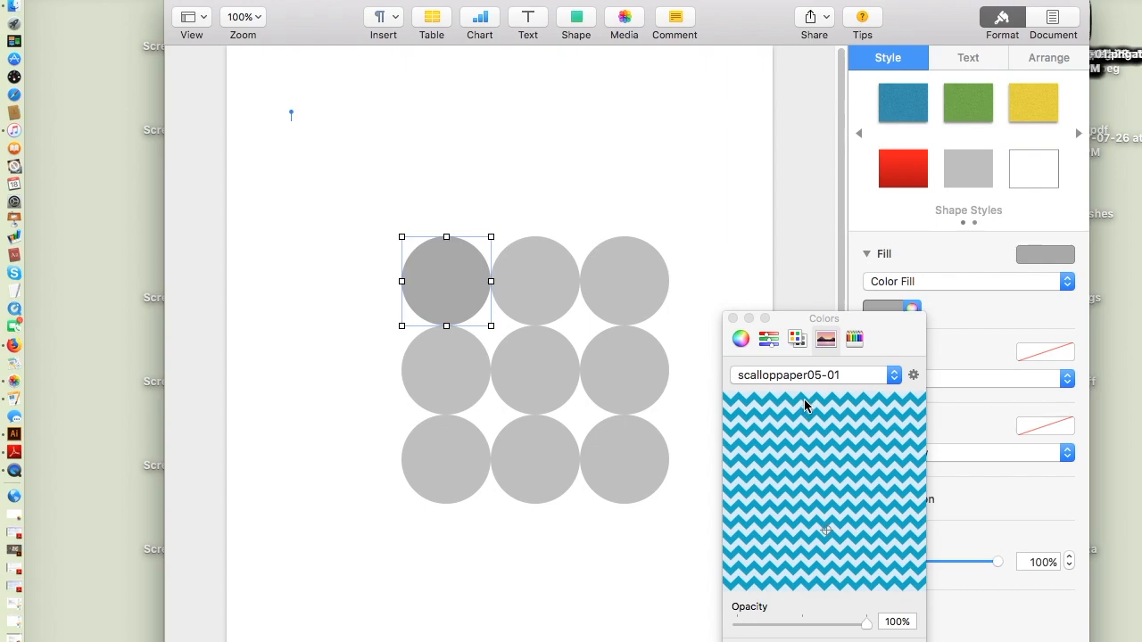
Fill the upper-left circle with the strong blue and the upper-middle circle with the pale blue sampled from the scalloppaper05-01 palette.
left_click(805, 404)
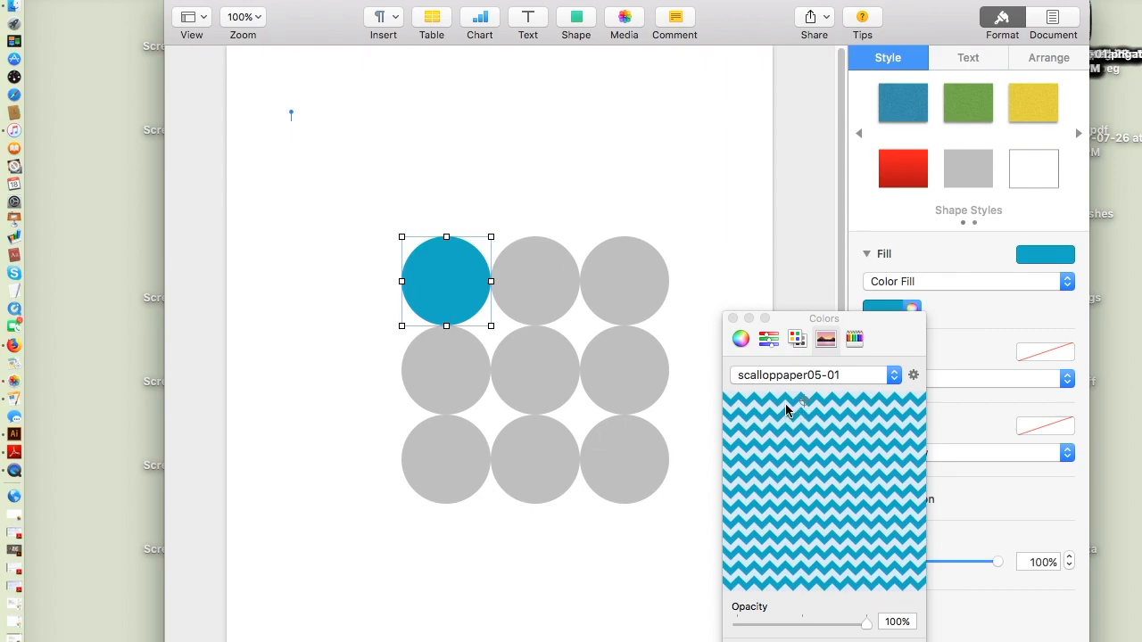
left_click(785, 409)
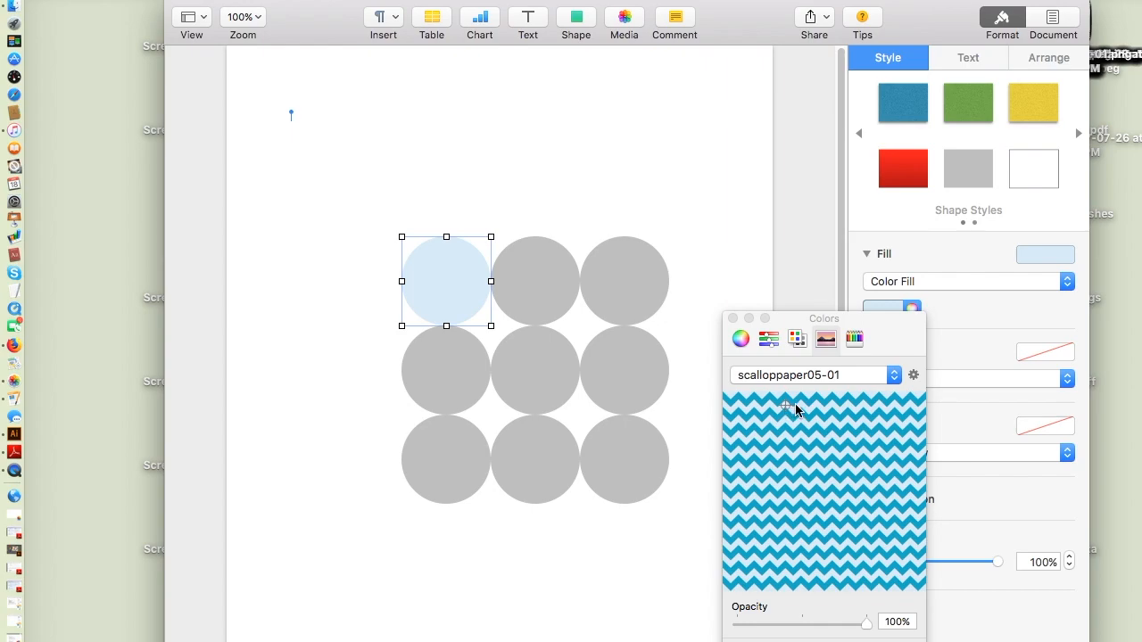
left_click(795, 406)
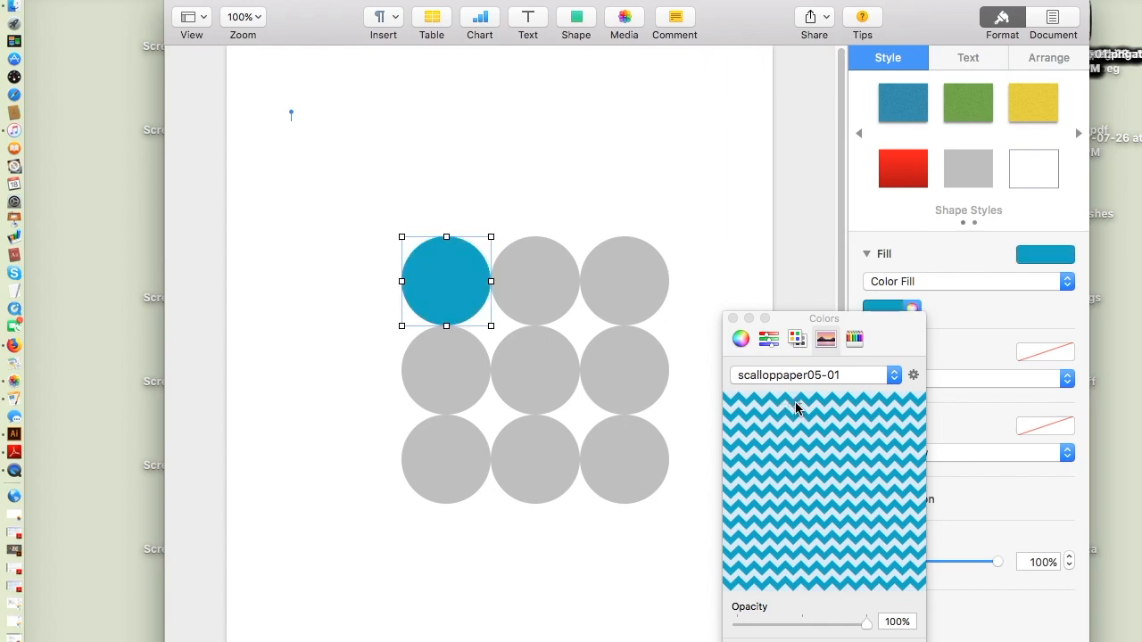
left_click(534, 279)
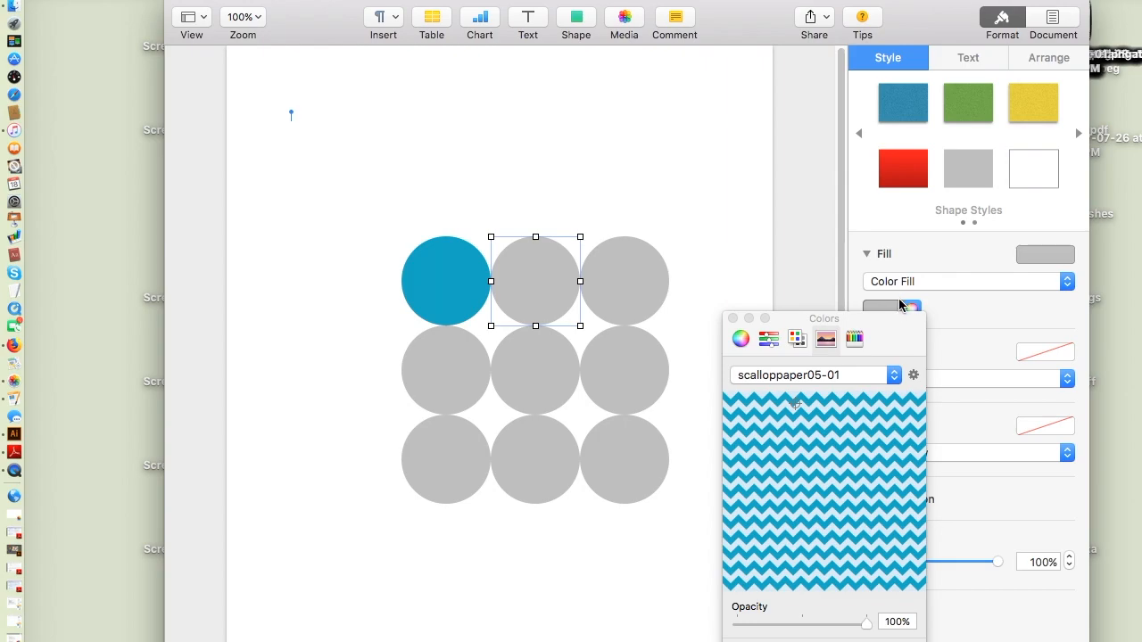
left_click(808, 414)
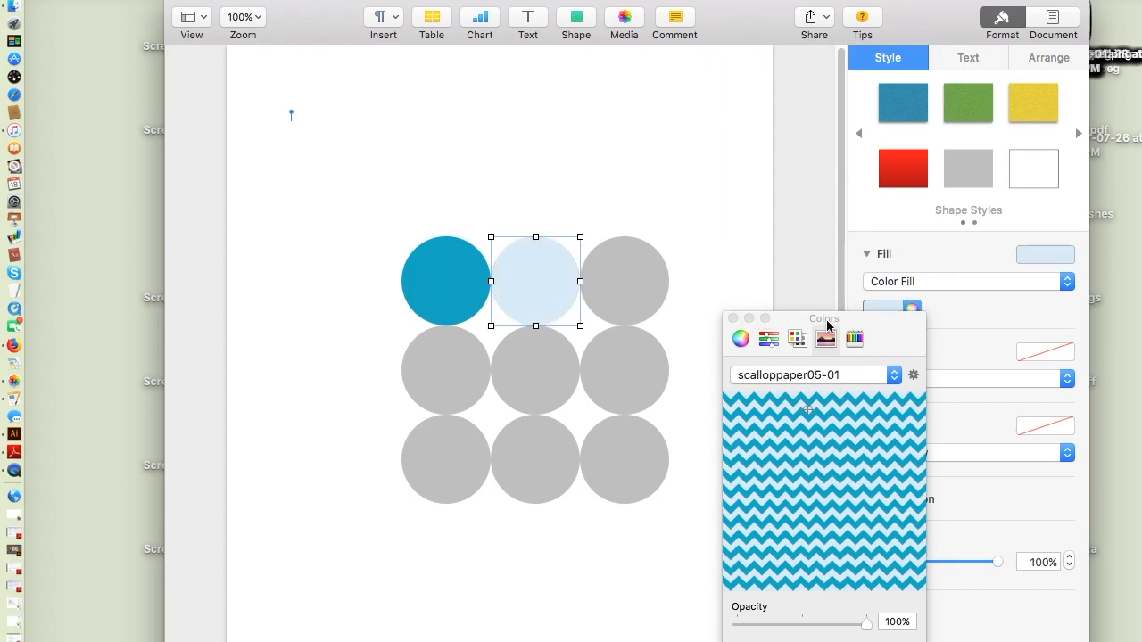
Deselect the circle, remove the scalloppaper05-01 palette and load scalloppaper05-02.jpg as a new image palette in its place.
left_click(709, 241)
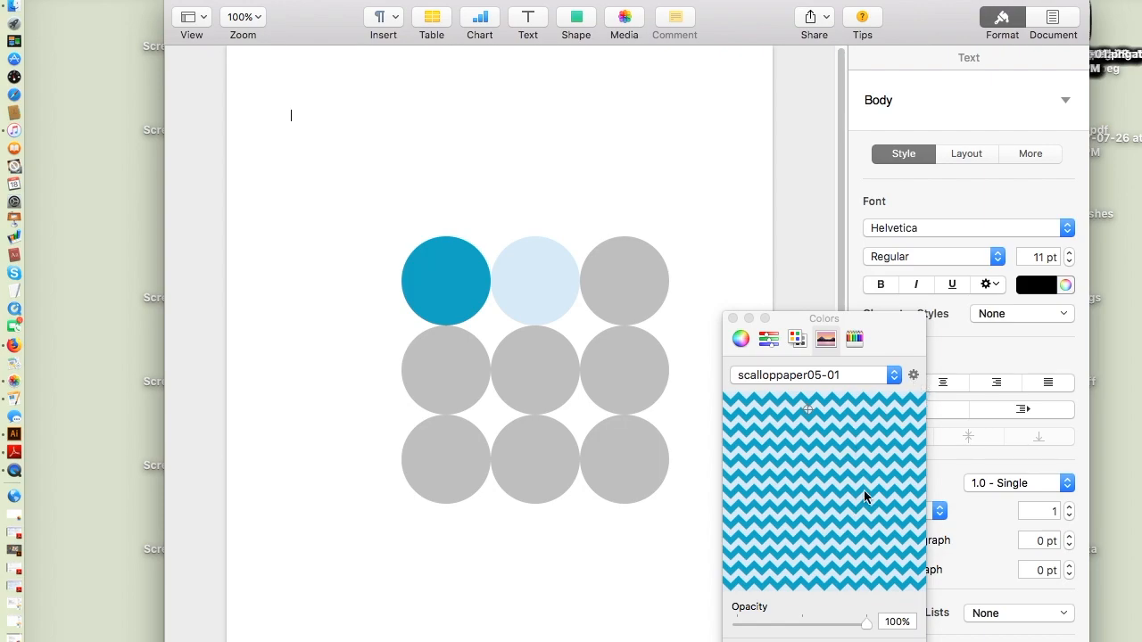
left_click(913, 377)
left_click(951, 427)
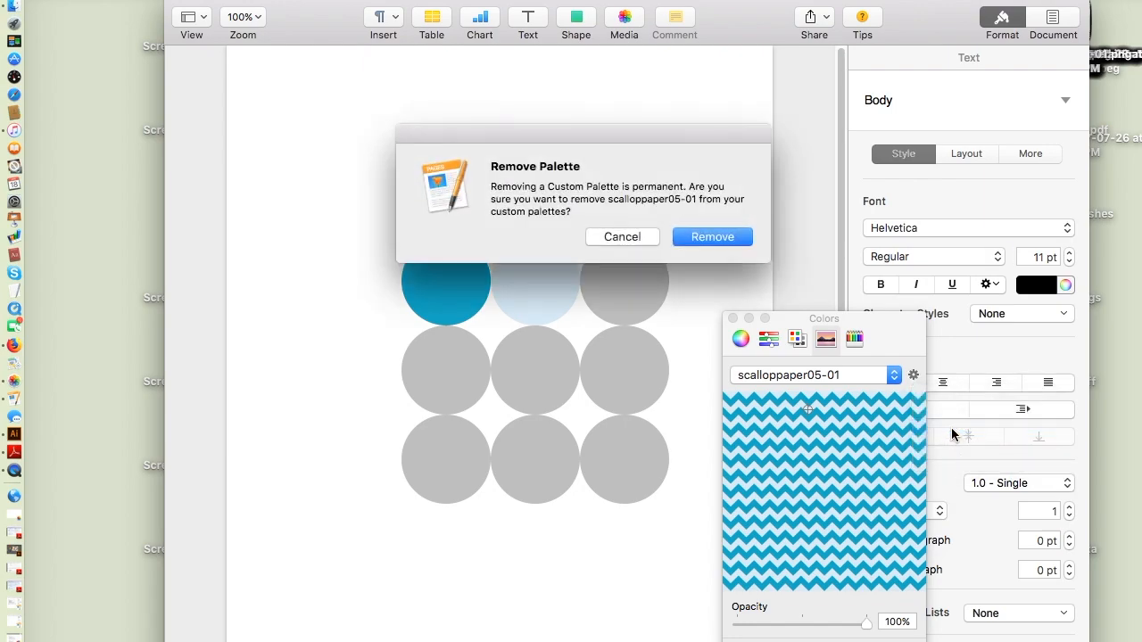
left_click(723, 238)
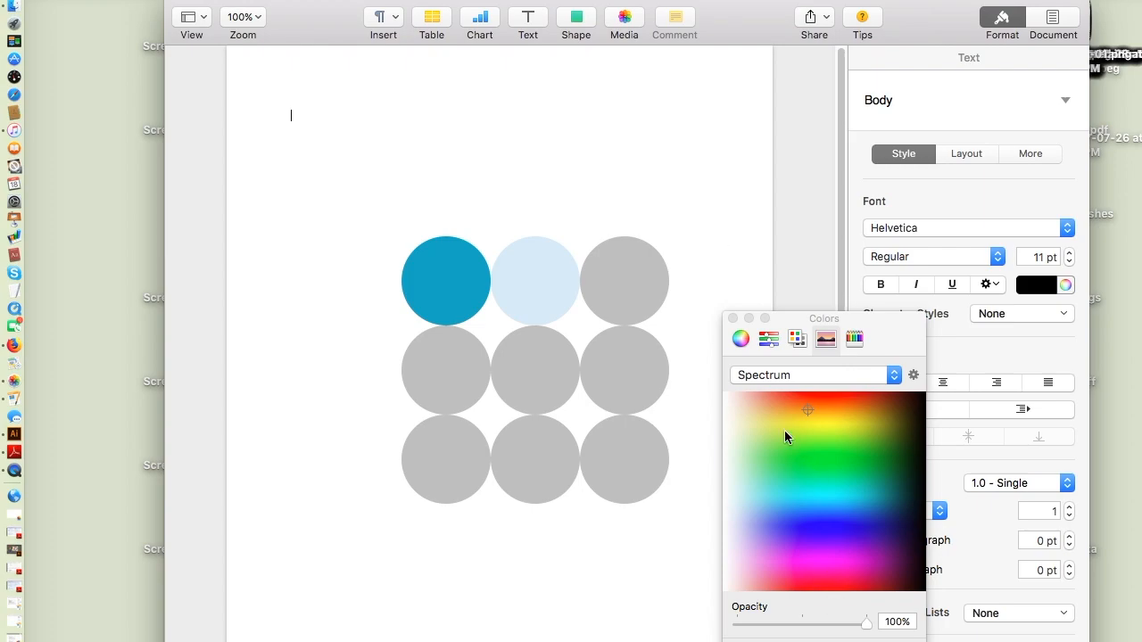
left_click(913, 376)
left_click(956, 395)
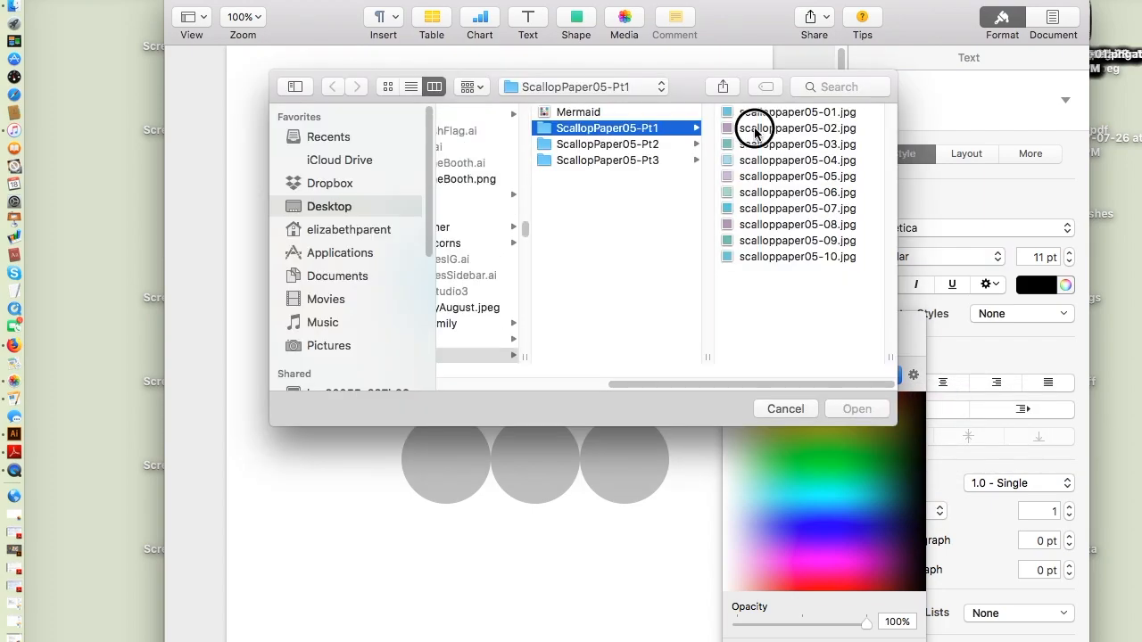
left_click(754, 128)
left_click(859, 409)
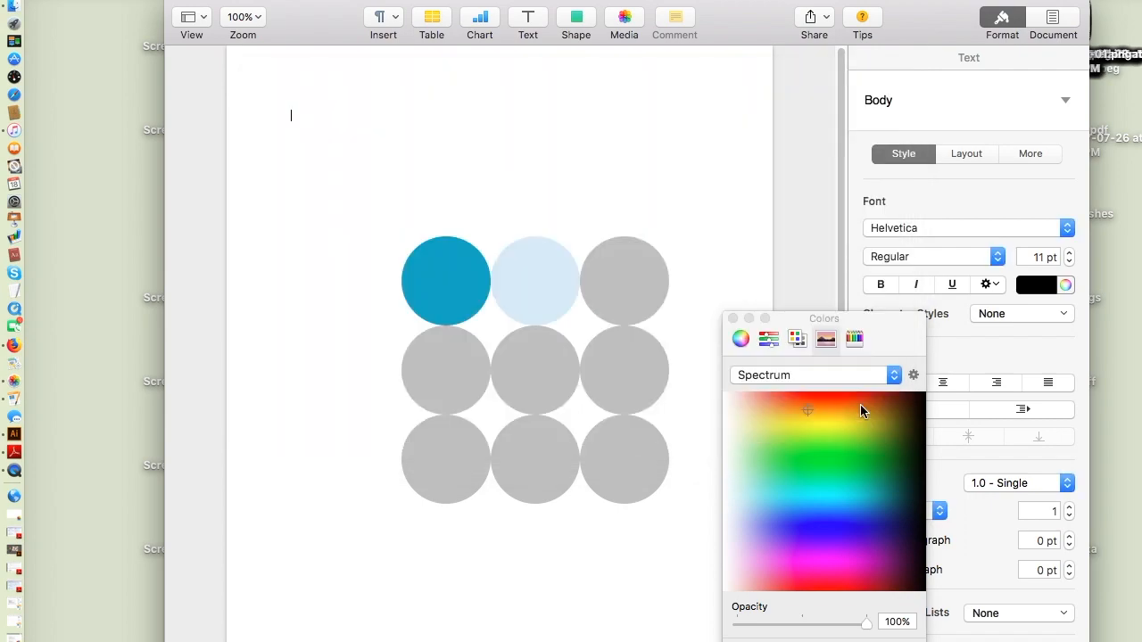
Fill the upper-right circle with the purple and the middle-row left circle with the pale lilac sampled from the scalloppaper05-02 palette.
left_click(621, 280)
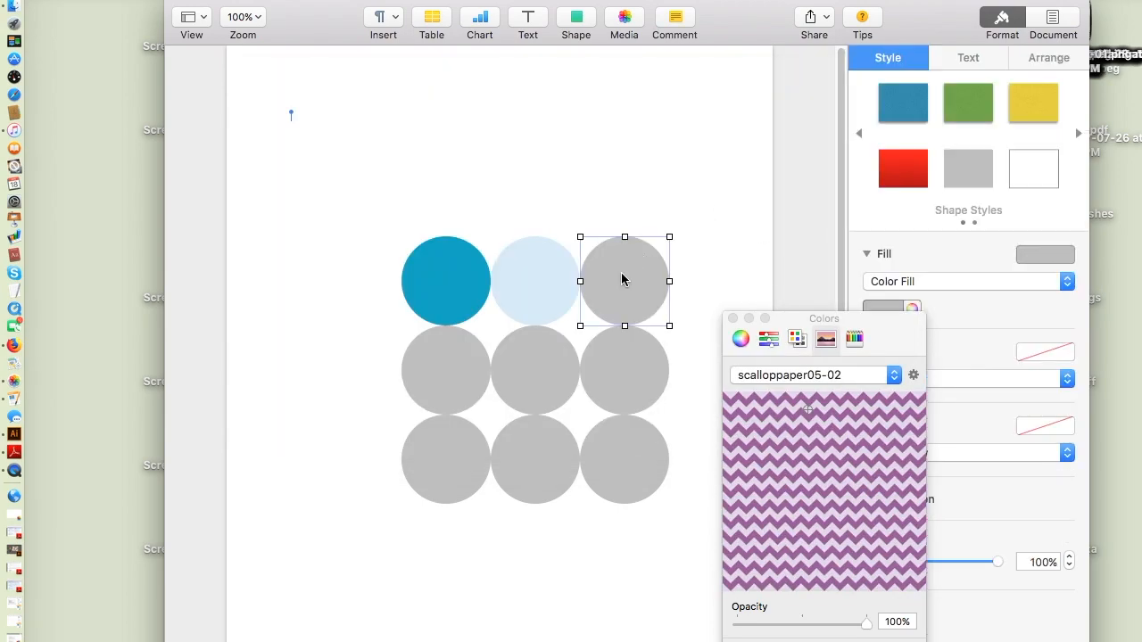
left_click(912, 308)
left_click(831, 402)
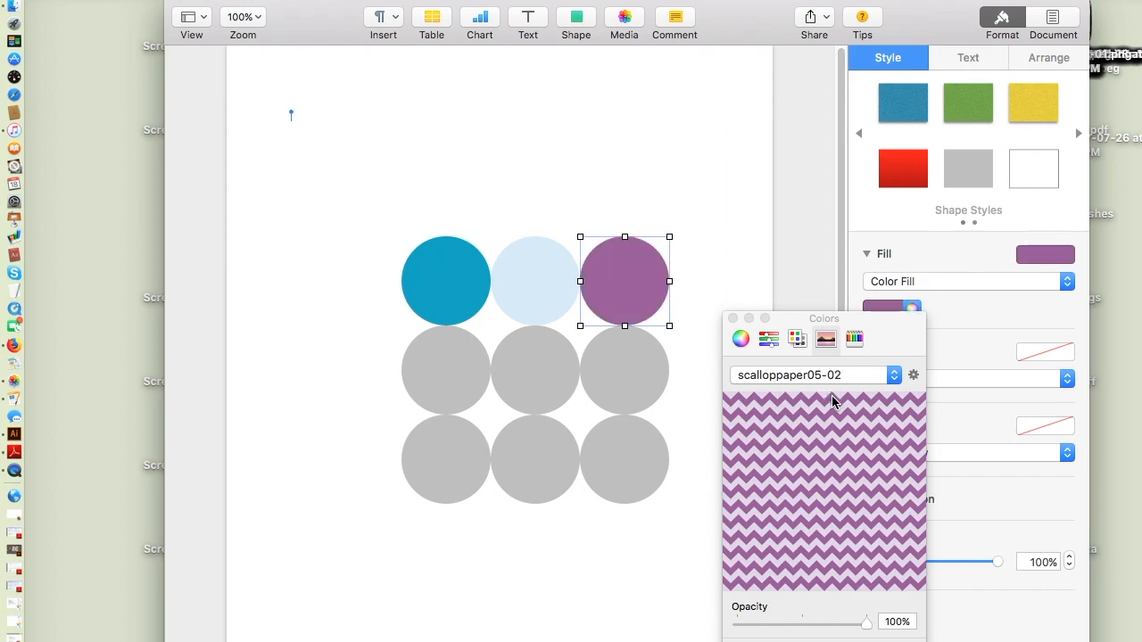
left_click(440, 384)
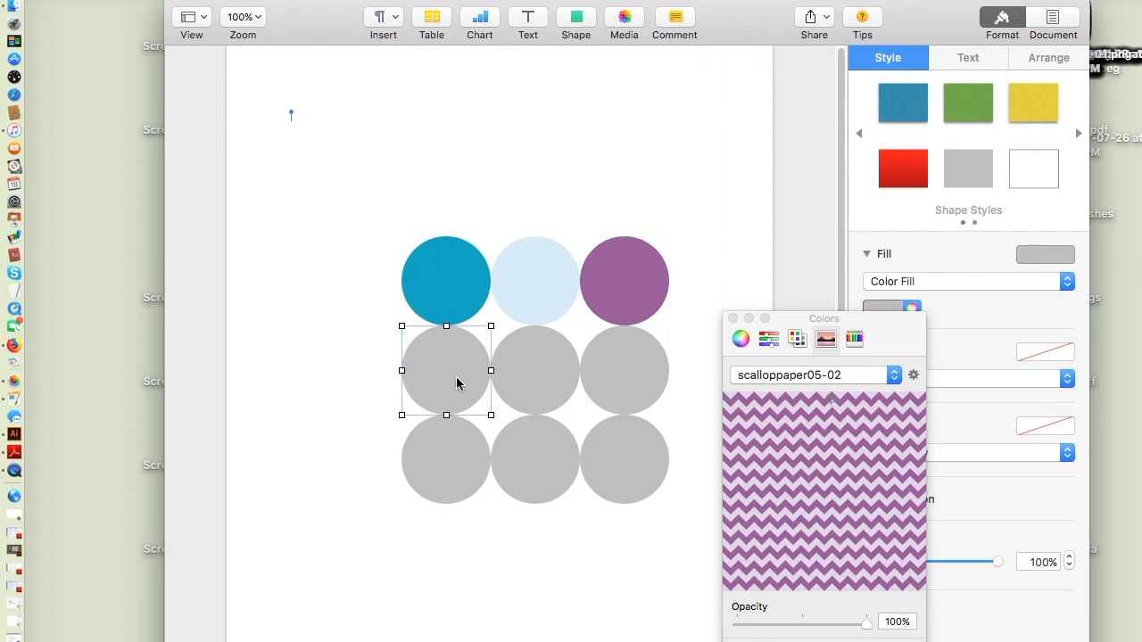
left_click(778, 414)
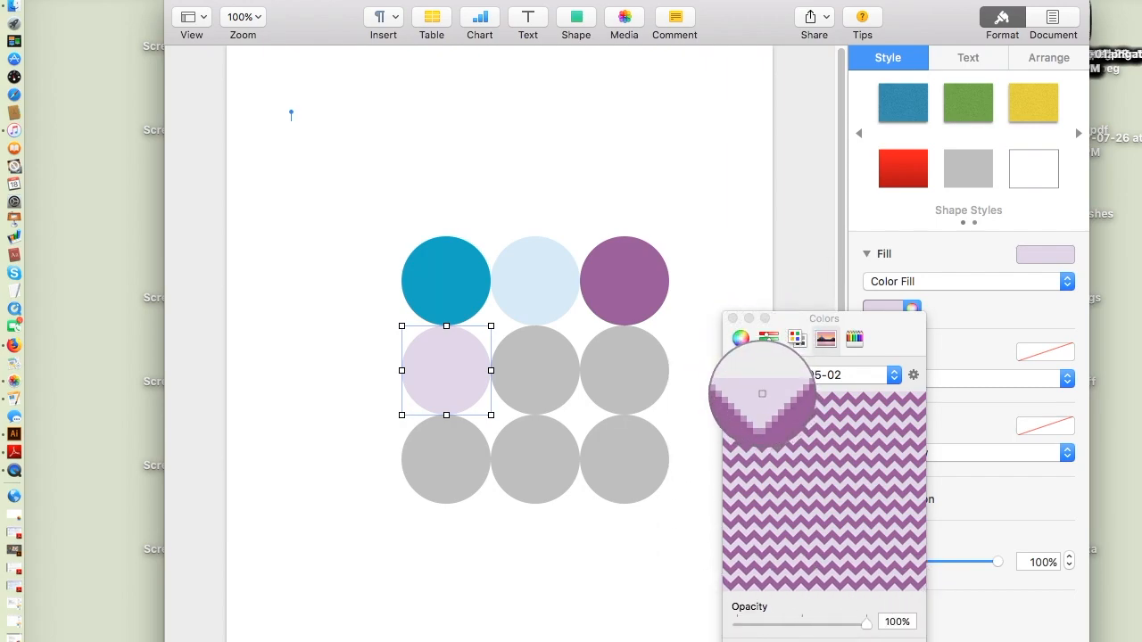
left_click(763, 394)
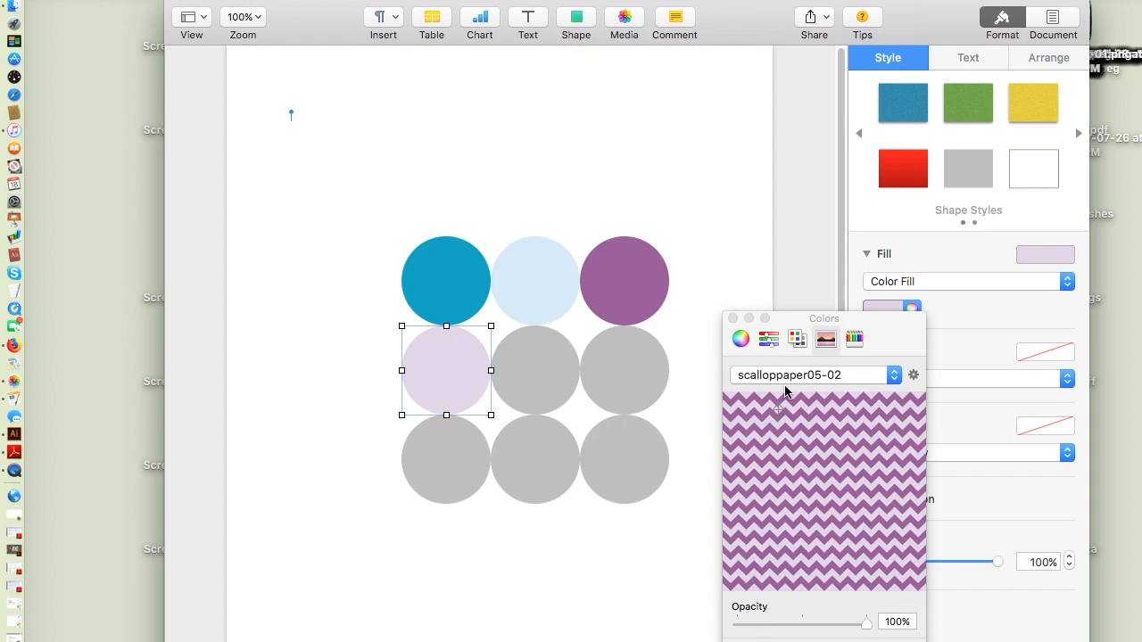
Deselect the circle, remove the scalloppaper05-02 palette and load scalloppaper05-03.jpg as a new image palette in its place.
left_click(736, 232)
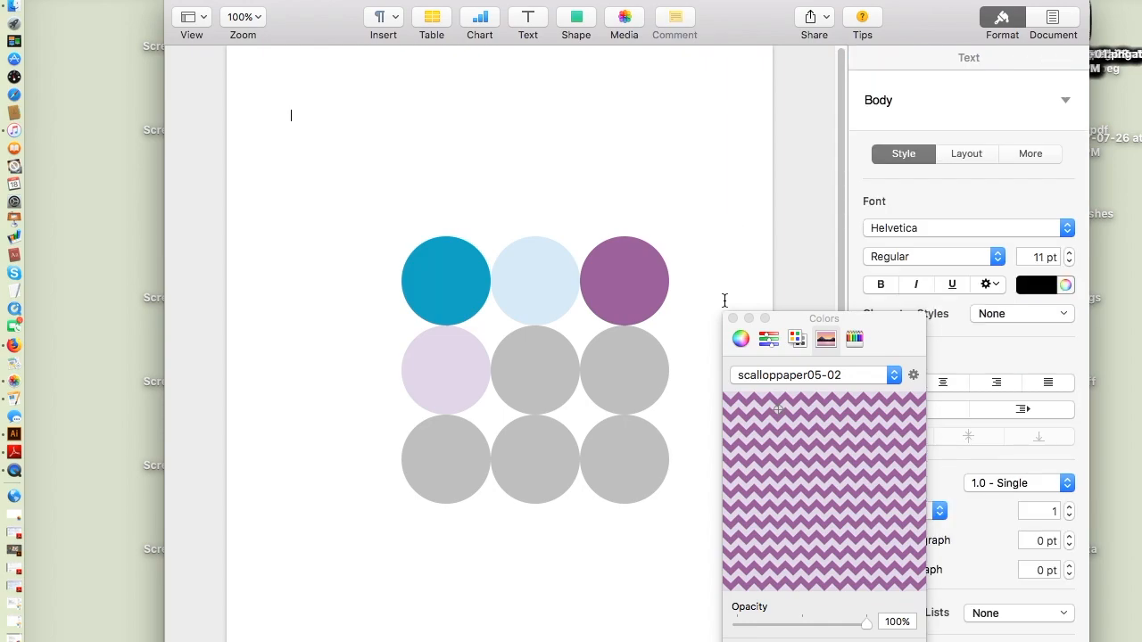
left_click(913, 376)
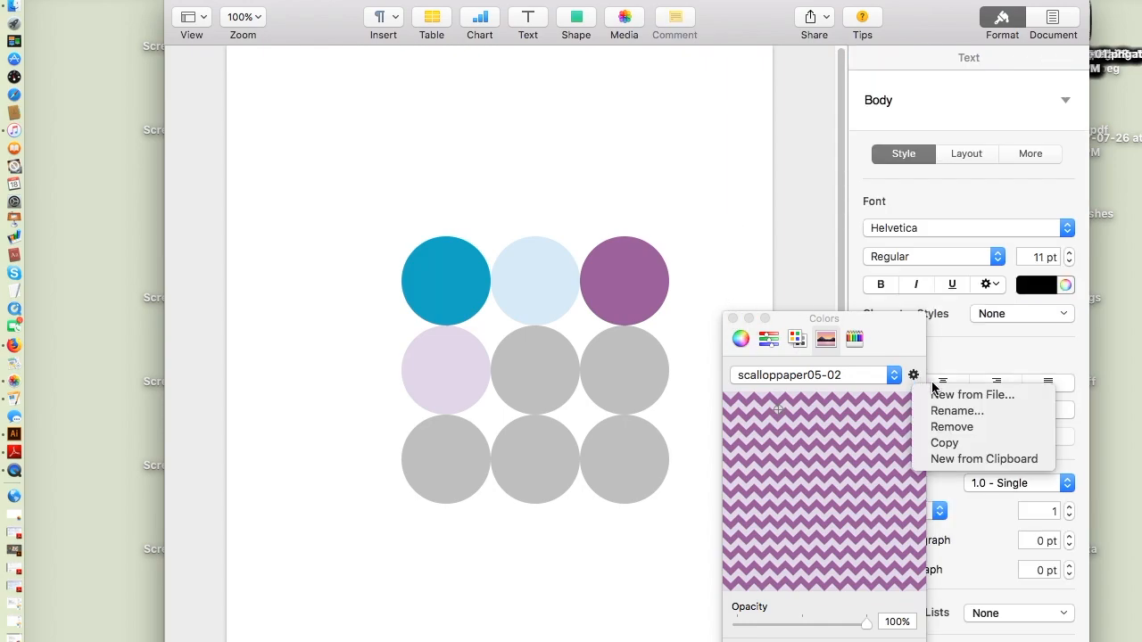
left_click(964, 429)
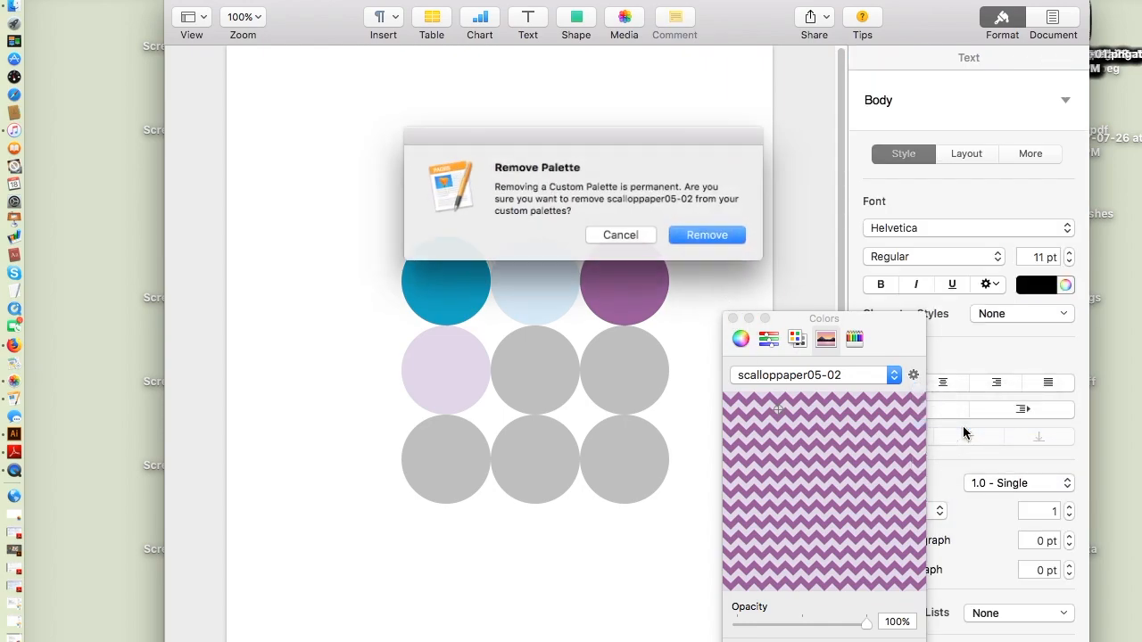
left_click(705, 234)
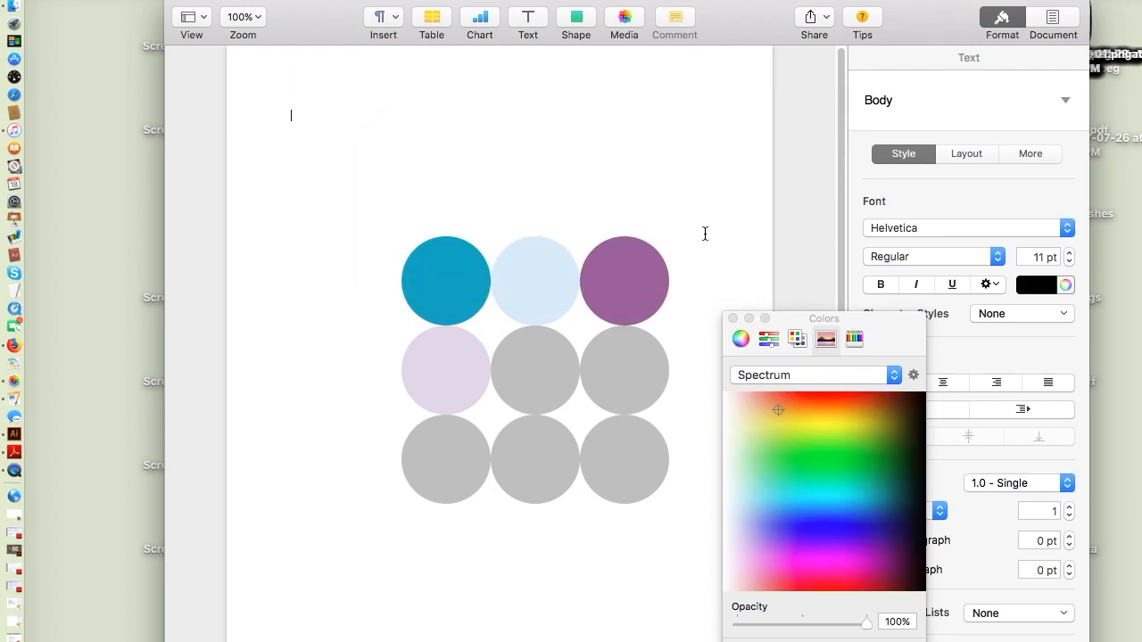
left_click(914, 375)
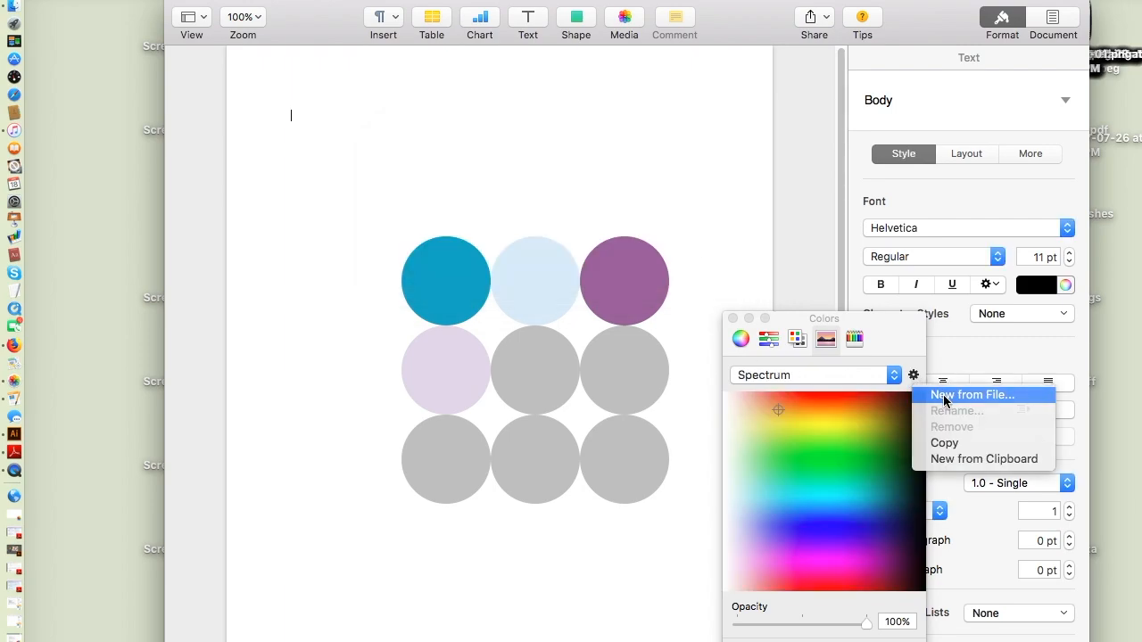
left_click(944, 395)
left_click(780, 144)
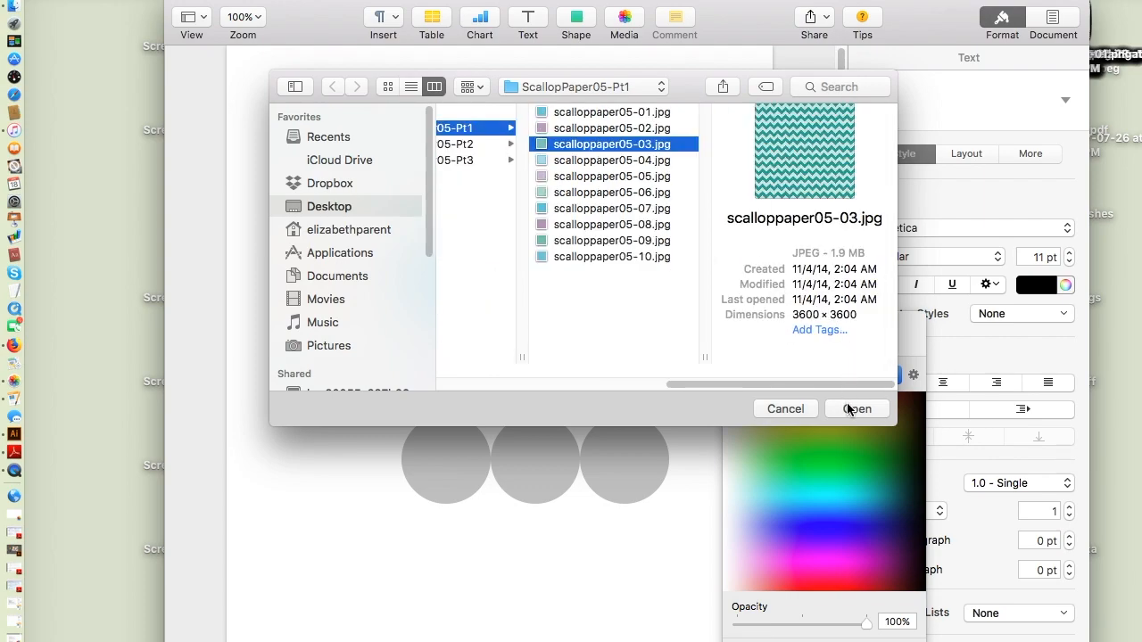
left_click(855, 408)
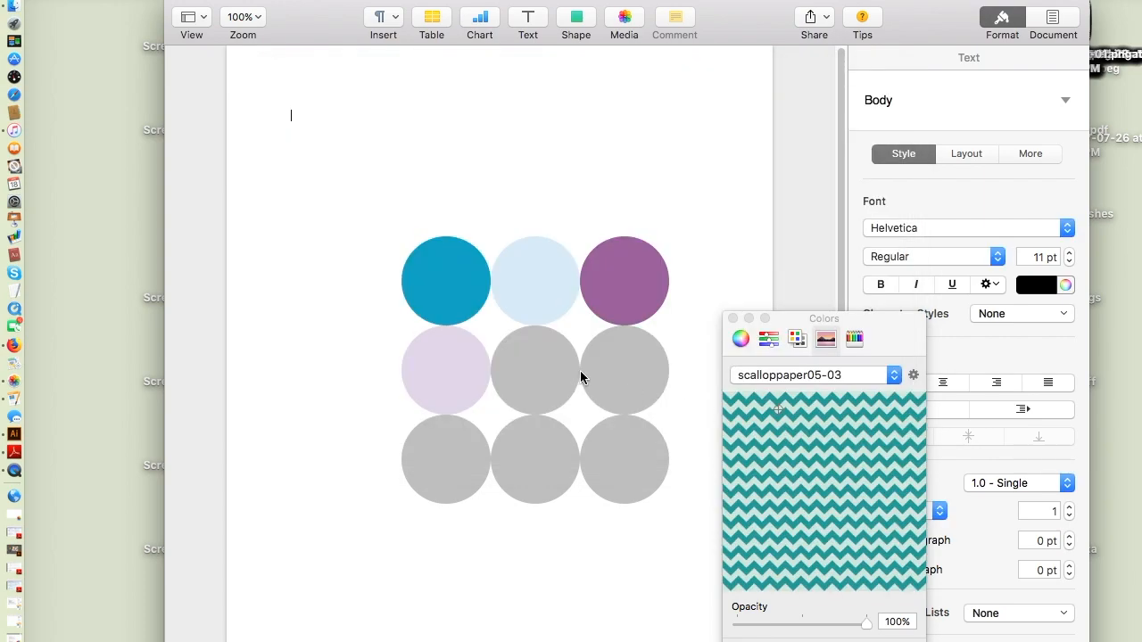
Fill the center circle with the teal and the middle-row right circle with the pale mint sampled from the scalloppaper05-03 palette.
left_click(545, 363)
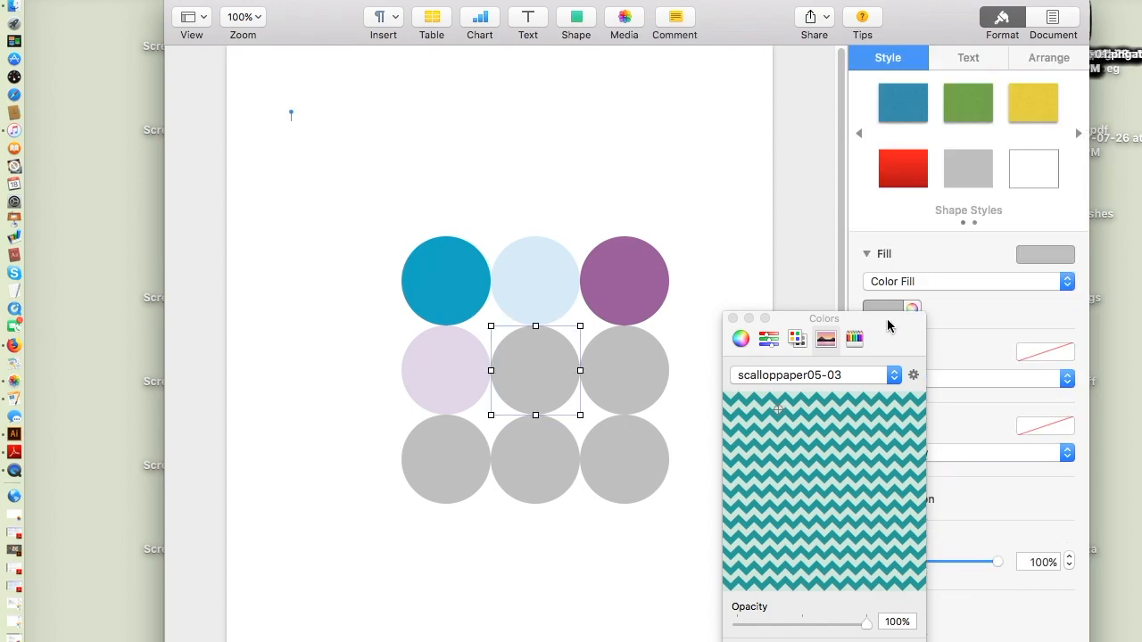
left_click_drag(891, 324, 914, 341)
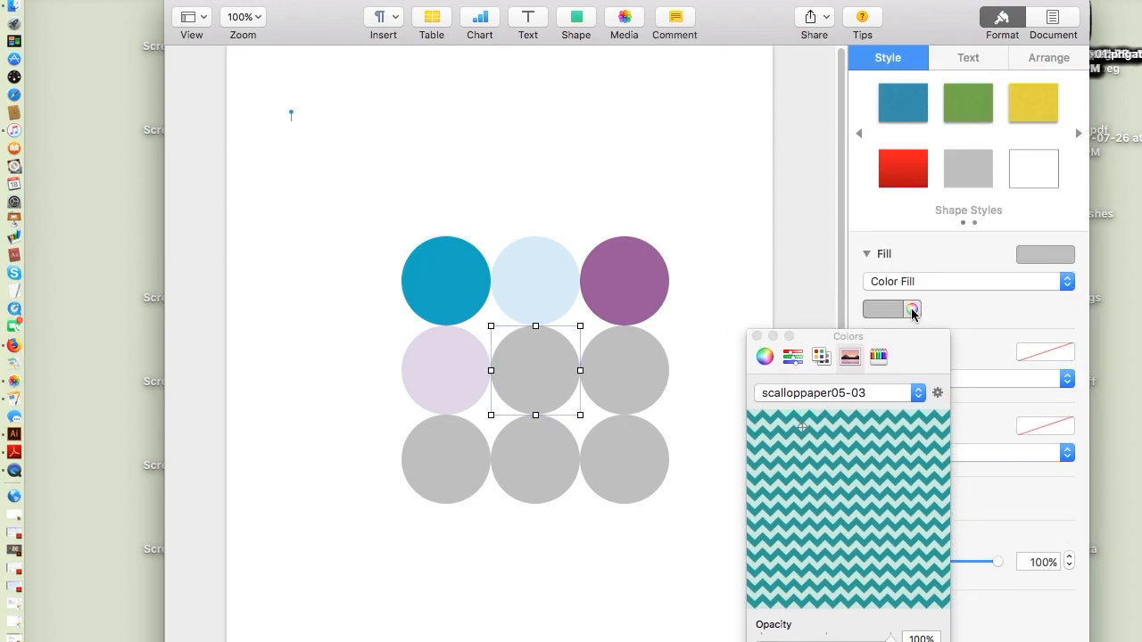
left_click(912, 310)
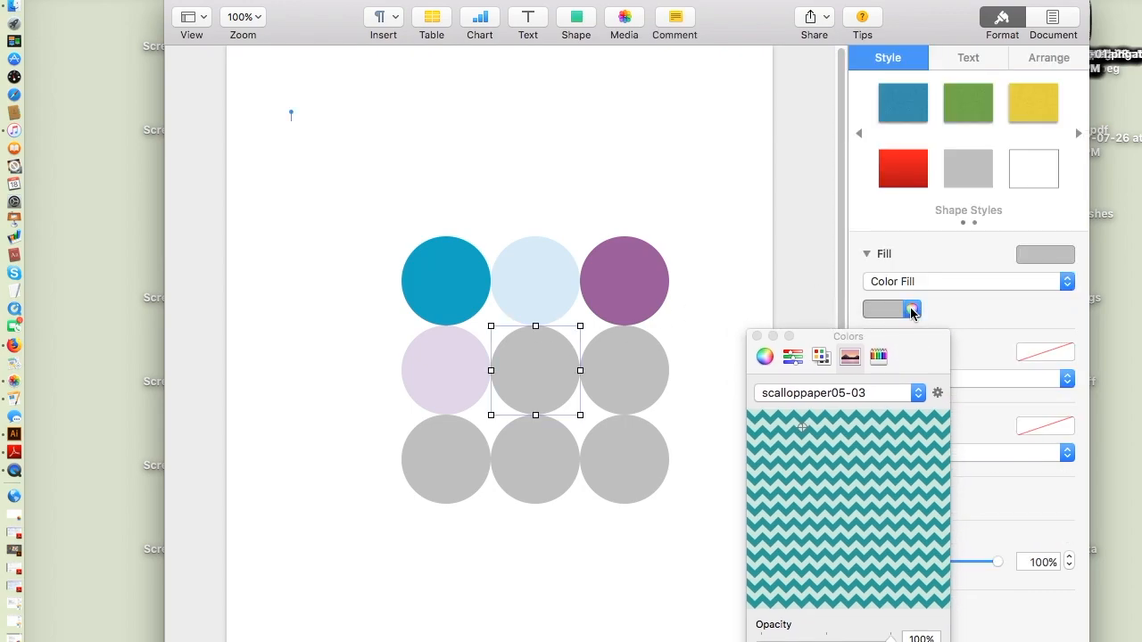
left_click(843, 422)
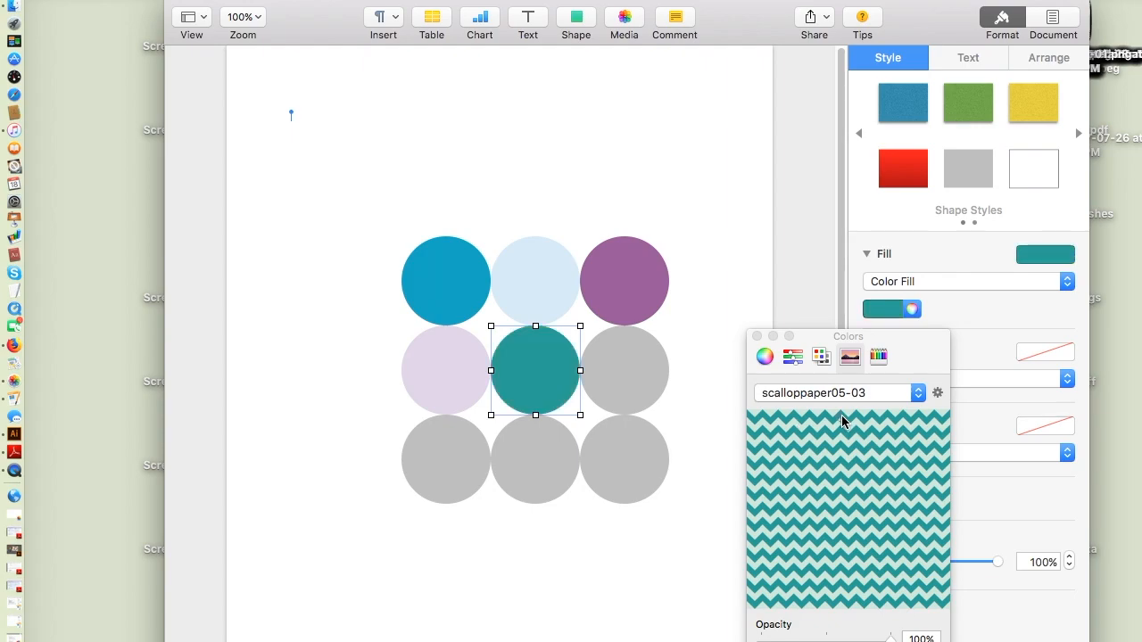
left_click(637, 375)
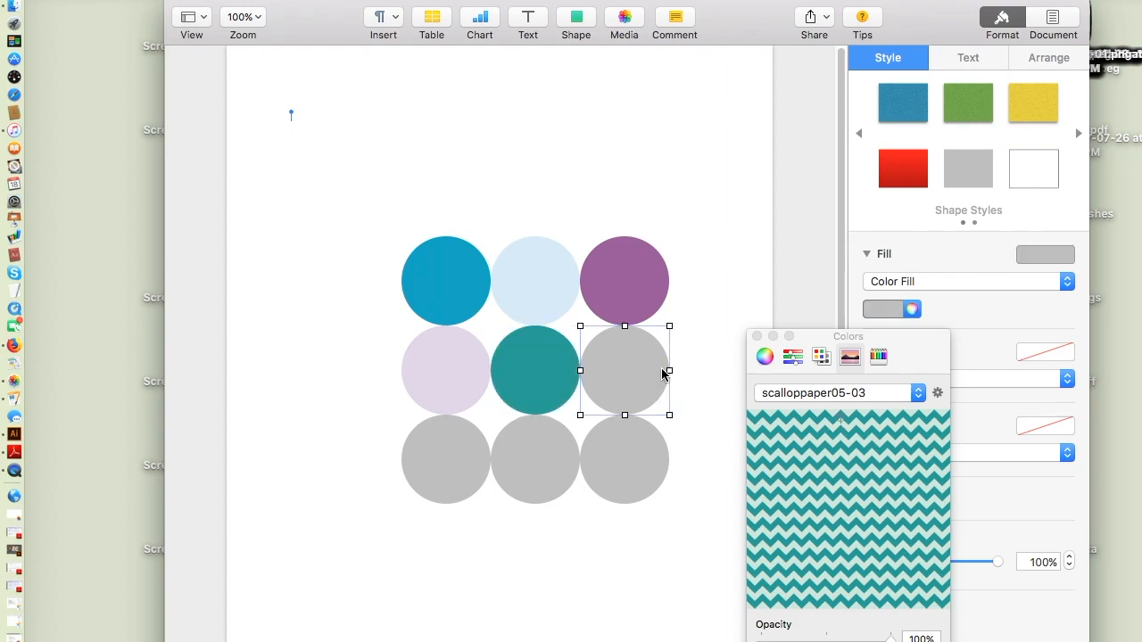
left_click(787, 434)
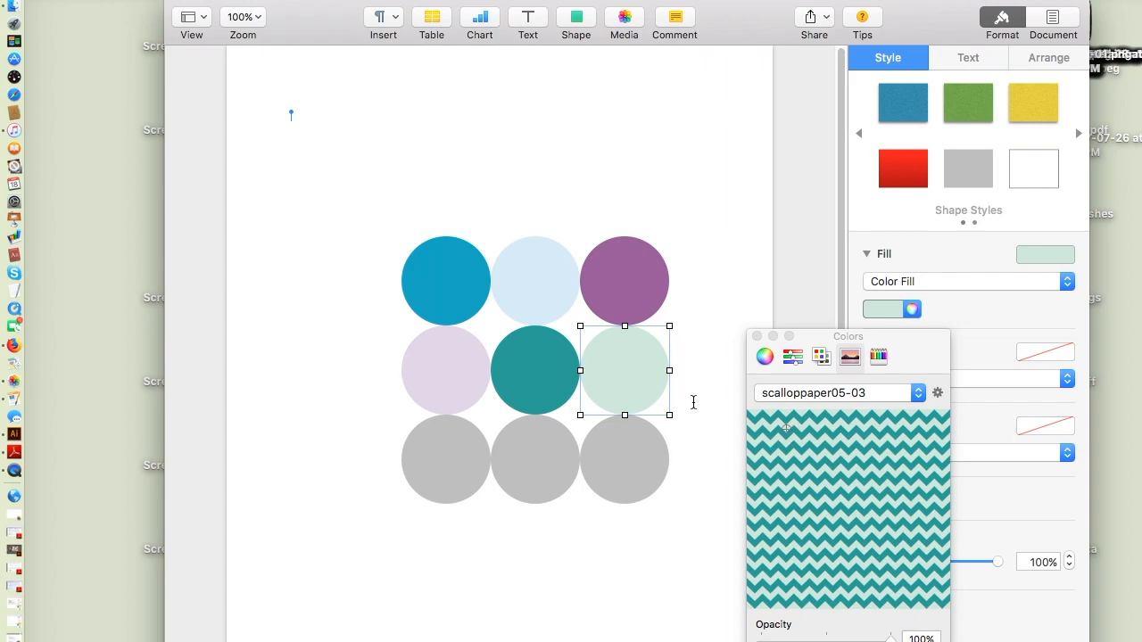
Deselect the circle and permanently remove the scalloppaper05-03 palette from the custom palettes.
left_click(693, 402)
left_click(937, 394)
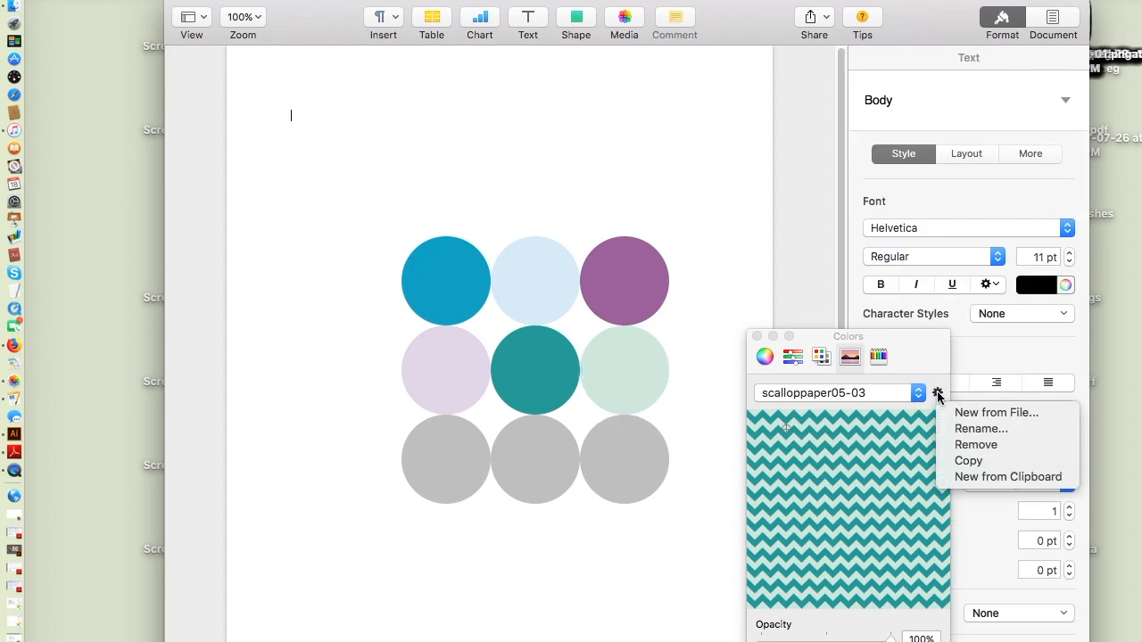
left_click(985, 445)
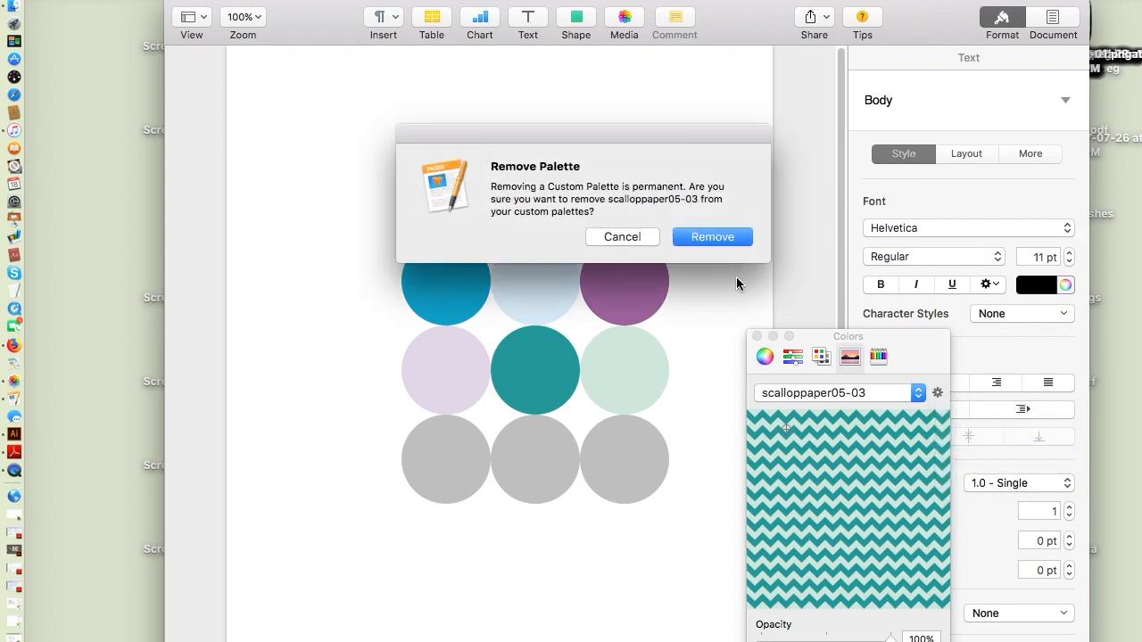
left_click(727, 239)
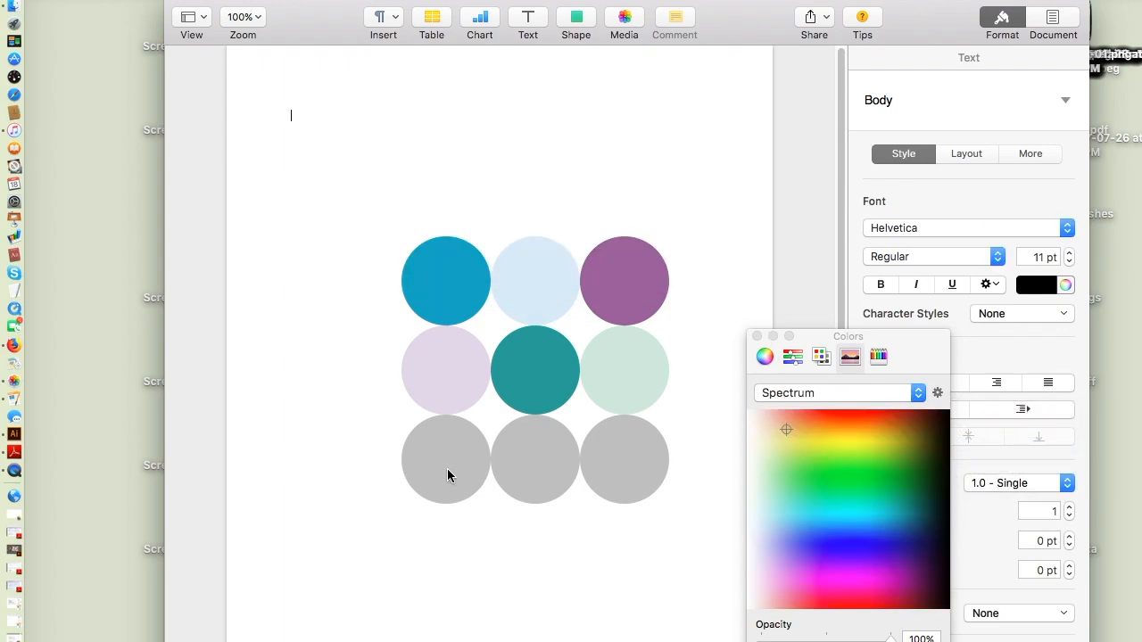
Load scalloppaper05-13.jpg from the ScallopPaper05-Pt2 folder as a new image palette, previewing other scallop papers before choosing it.
left_click(937, 394)
left_click(973, 412)
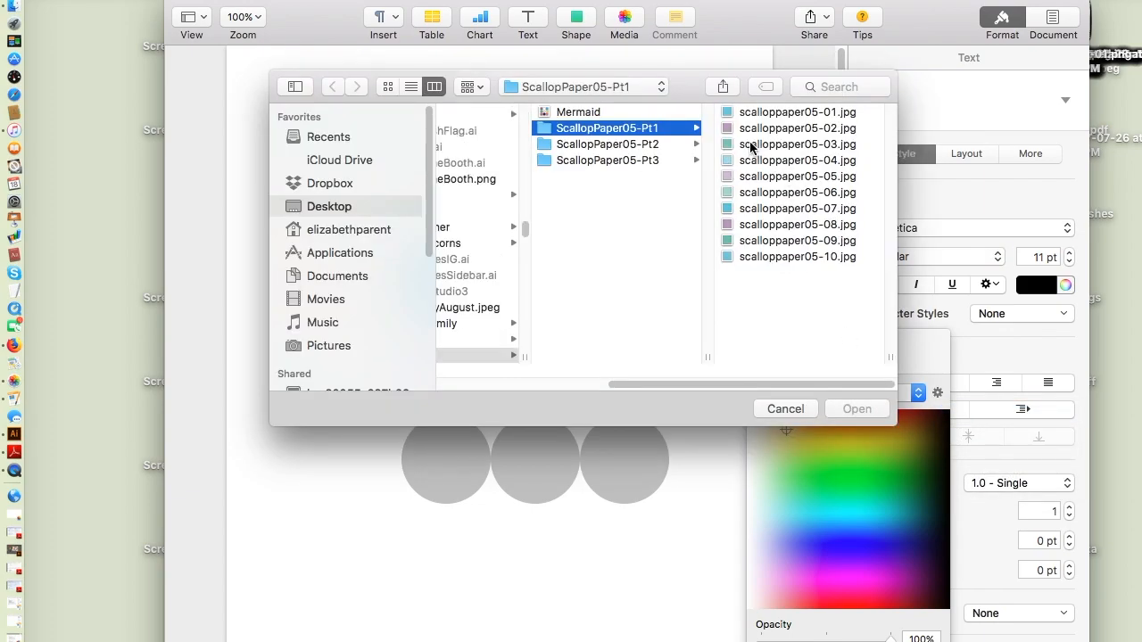
left_click(752, 161)
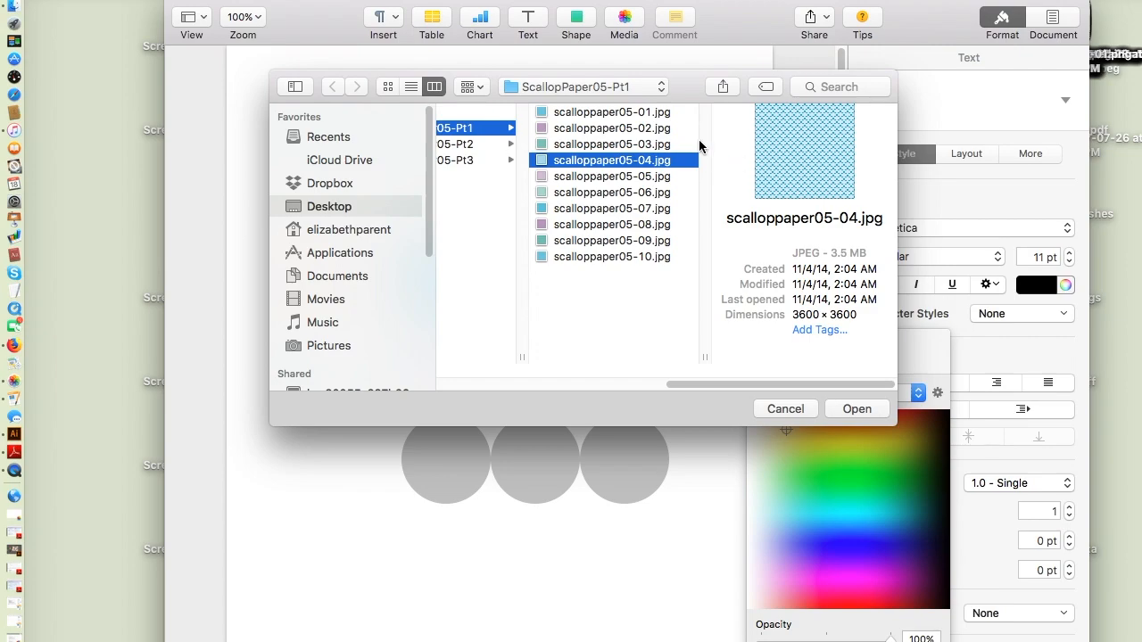
left_click(660, 114)
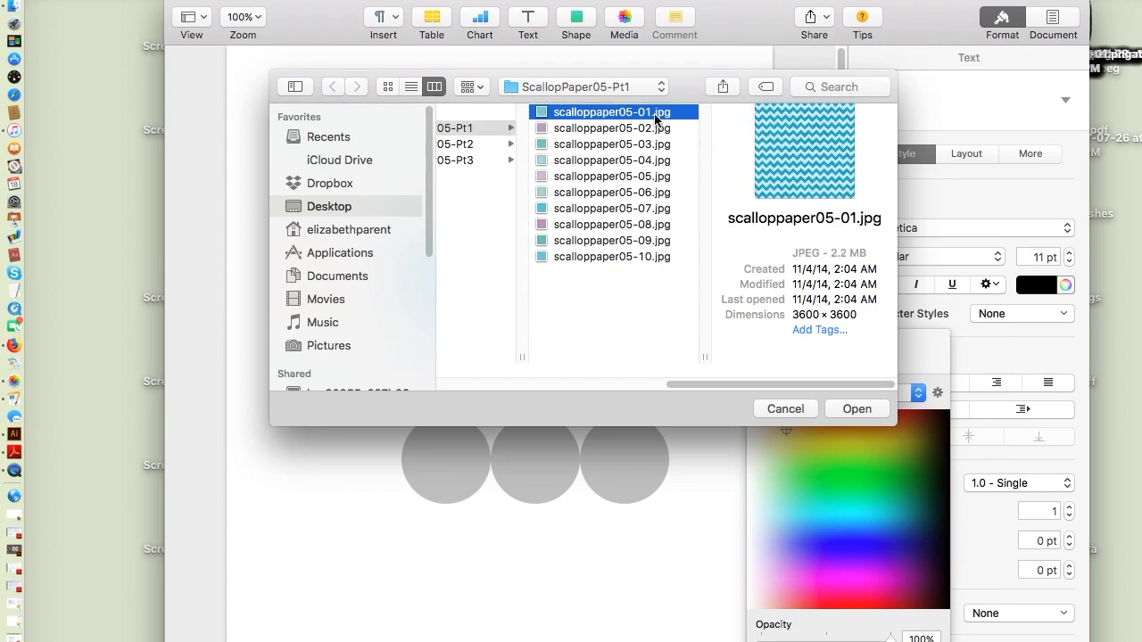
left_click(613, 162)
left_click(610, 176)
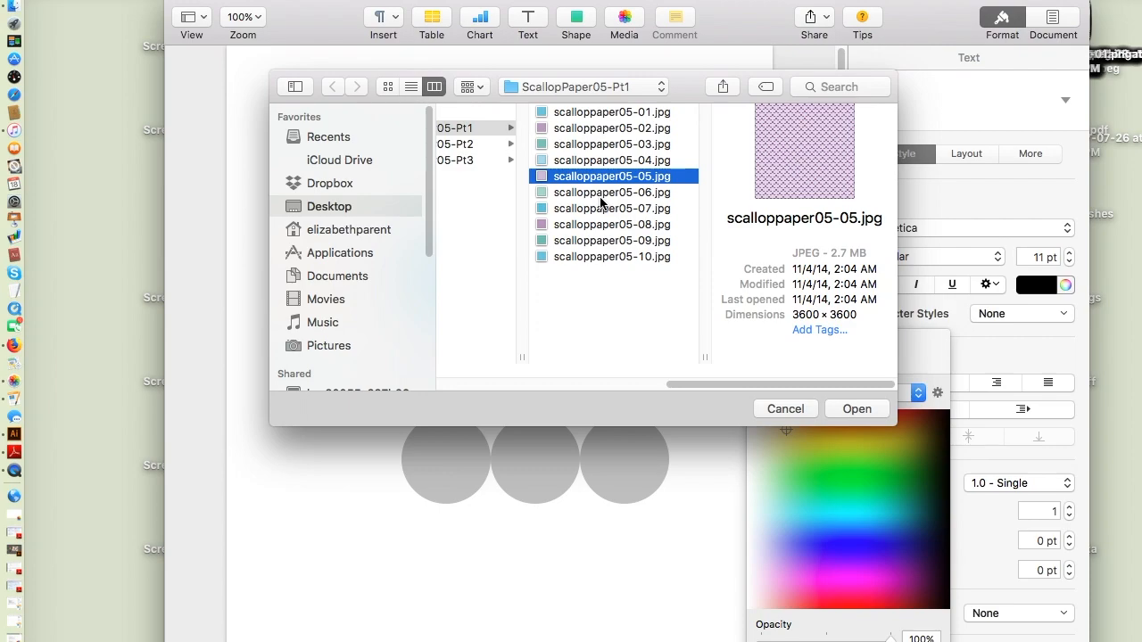
left_click(604, 198)
left_click(468, 145)
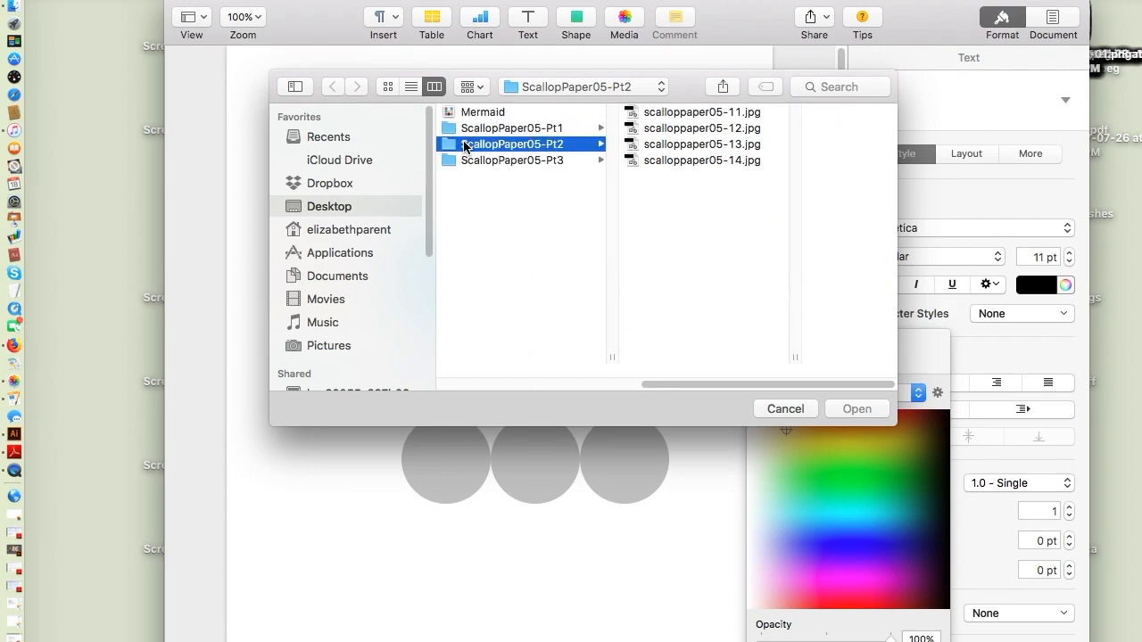
left_click(678, 112)
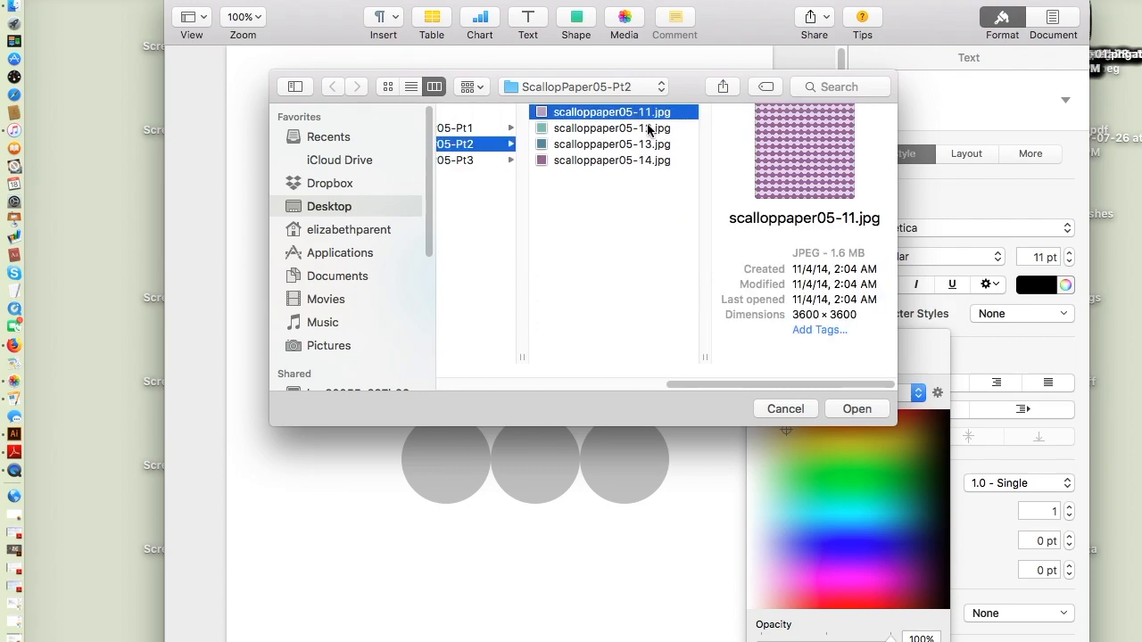
left_click(639, 129)
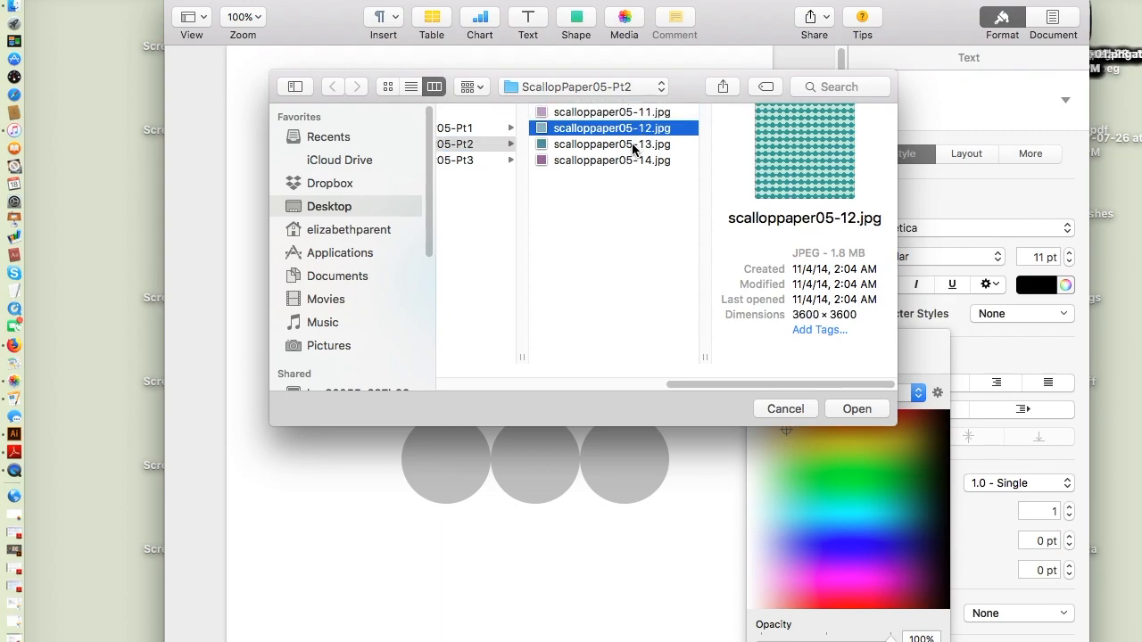
left_click(634, 146)
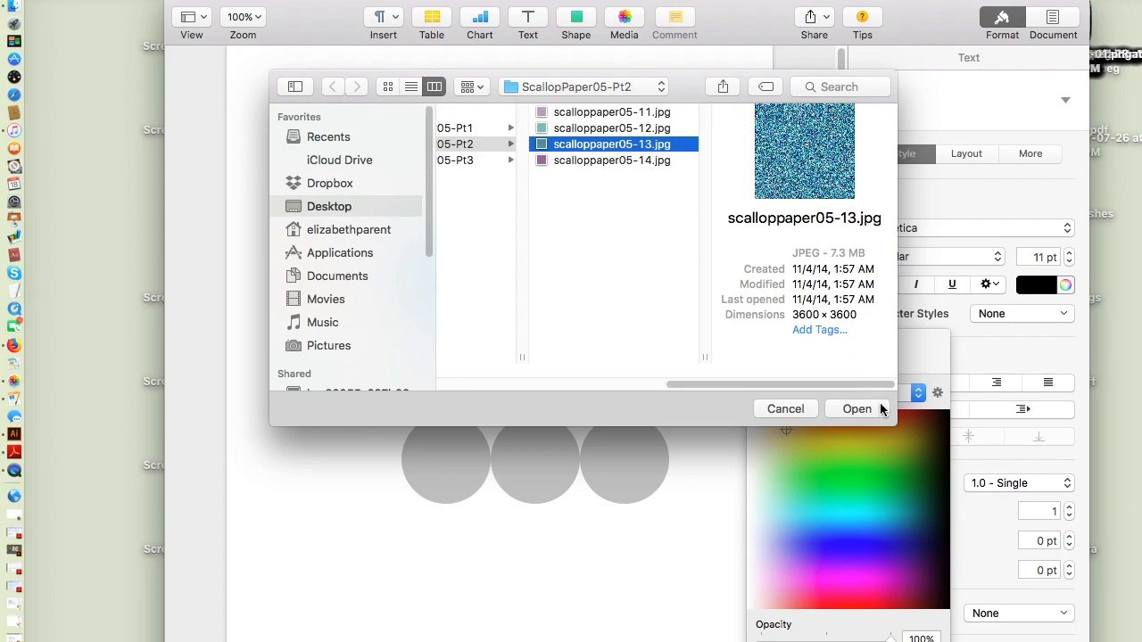
left_click(851, 408)
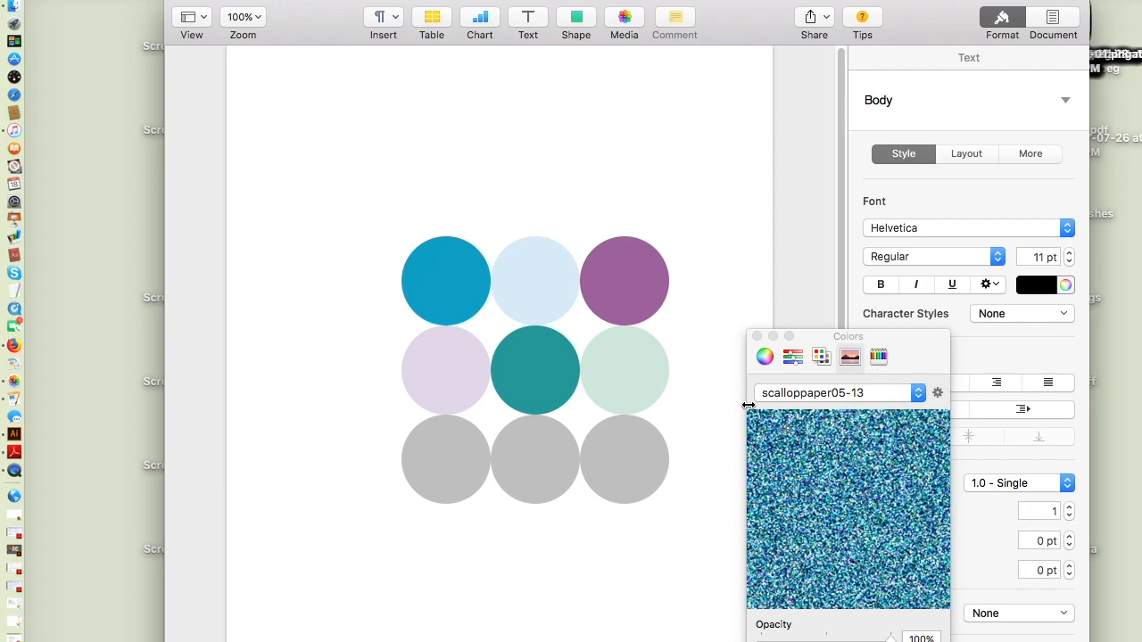
Fill the bottom-row left circle with a bright pink sampled from the scalloppaper05-13 glitter palette.
left_click(450, 451)
left_click(911, 311)
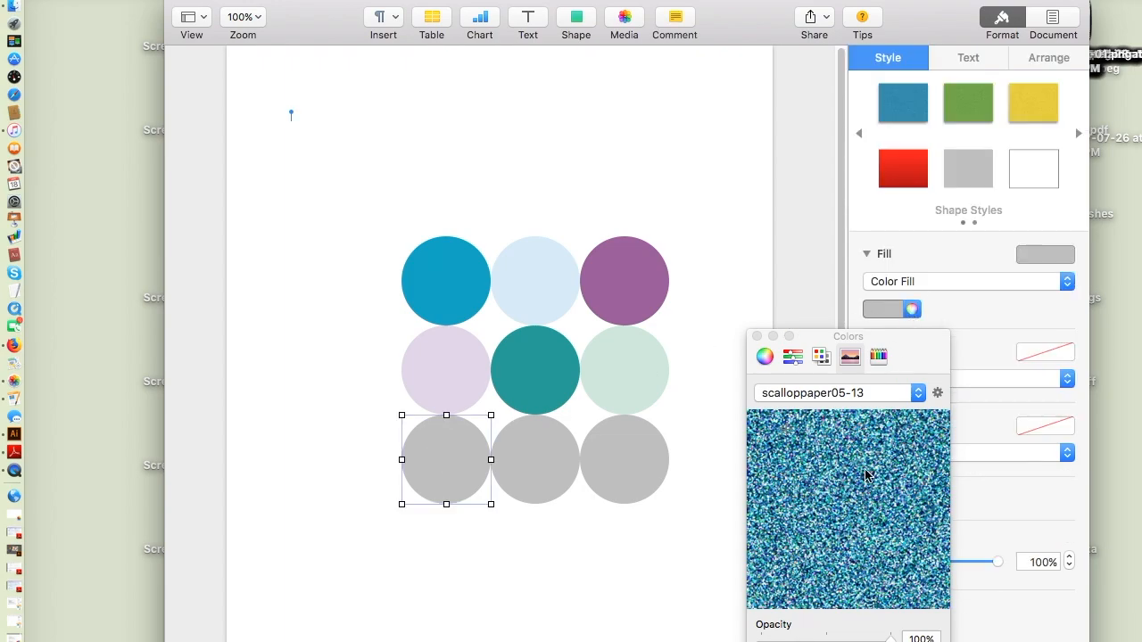
left_click_drag(913, 355, 911, 250)
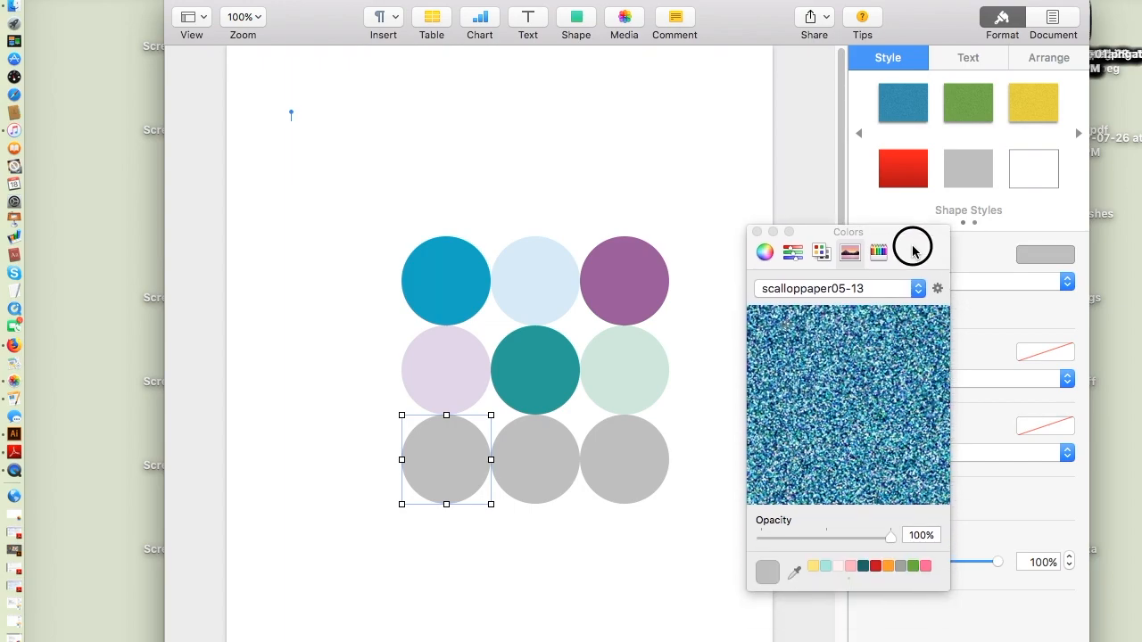
left_click(794, 572)
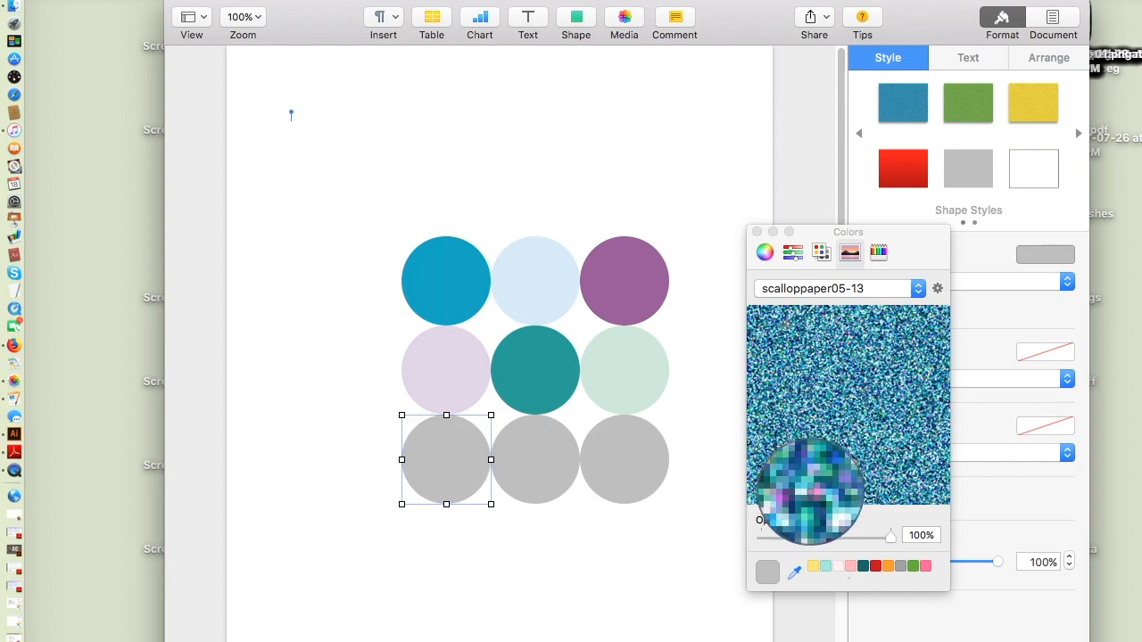
left_click(810, 492)
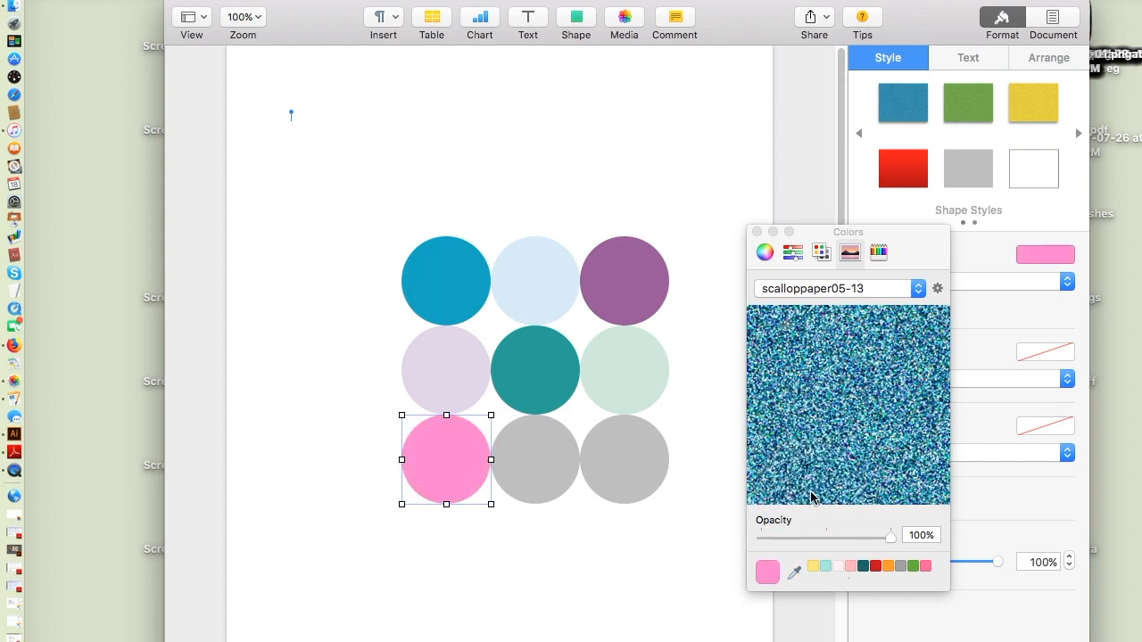
Fill the bottom-row middle circle with mint green and the bottom-row right circle with deep blue, both sampled from the scalloppaper05-13 palette.
left_click(546, 447)
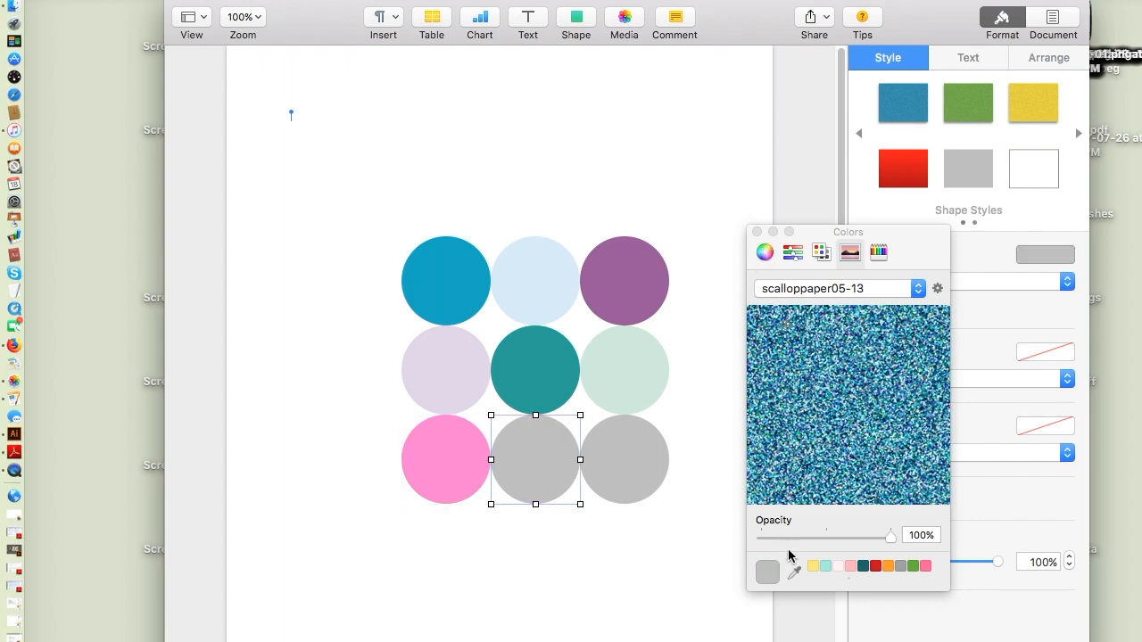
left_click(794, 573)
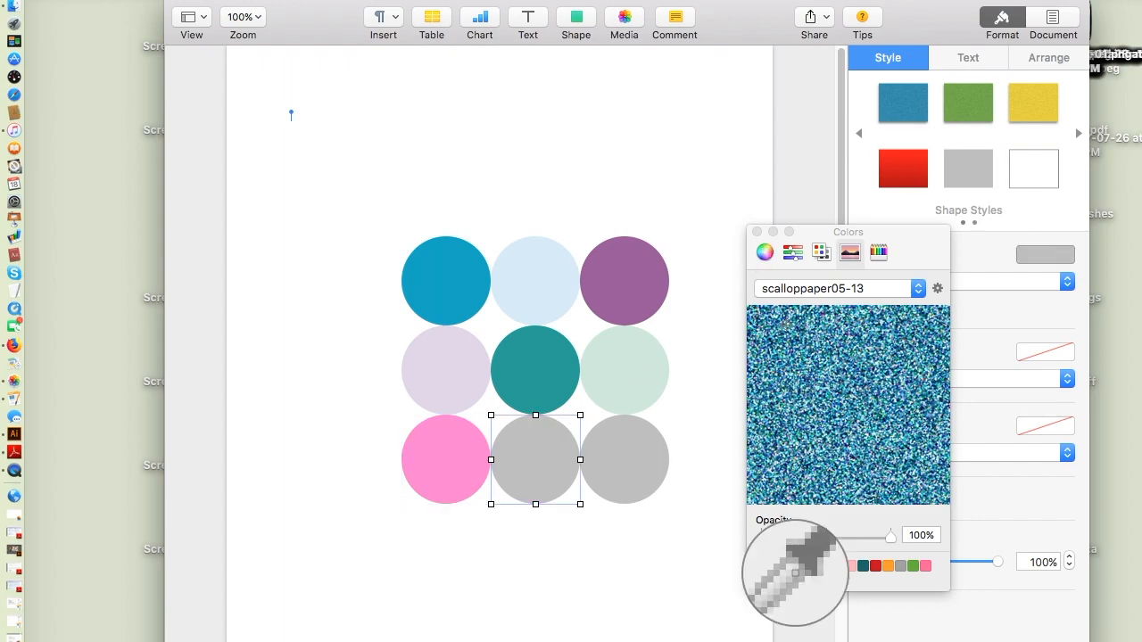
left_click(829, 447)
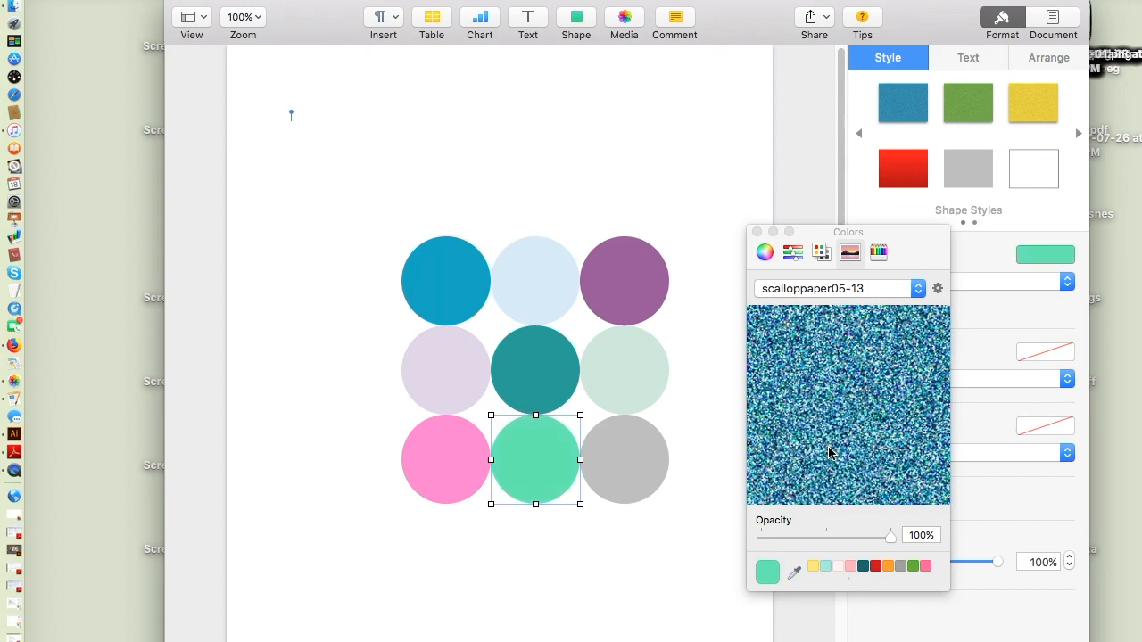
left_click(640, 463)
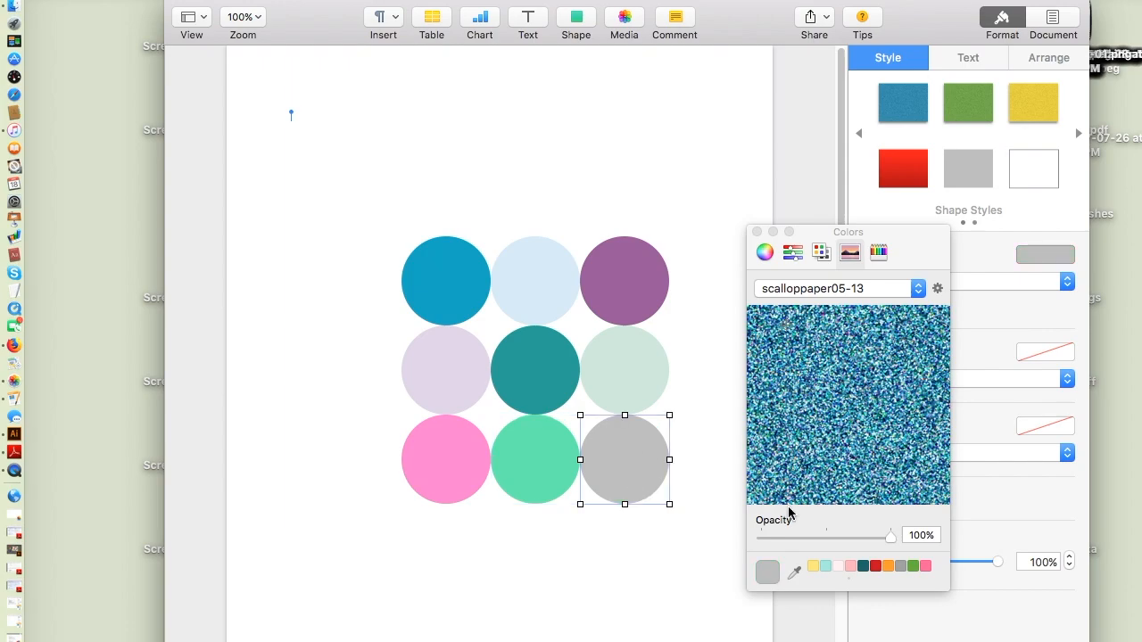
left_click(795, 573)
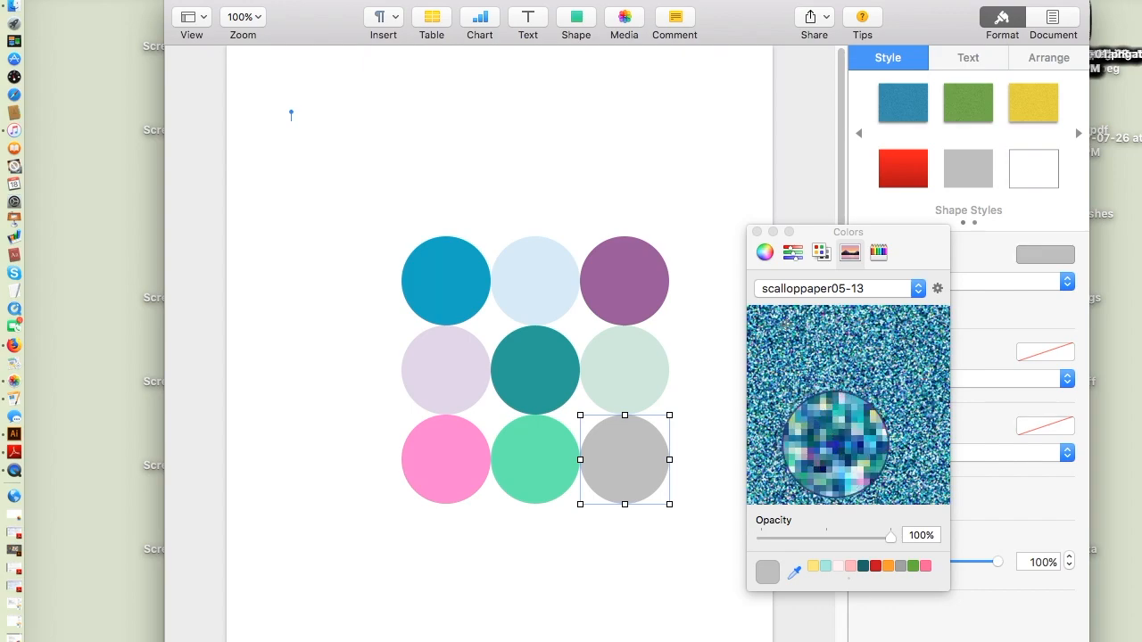
left_click(835, 443)
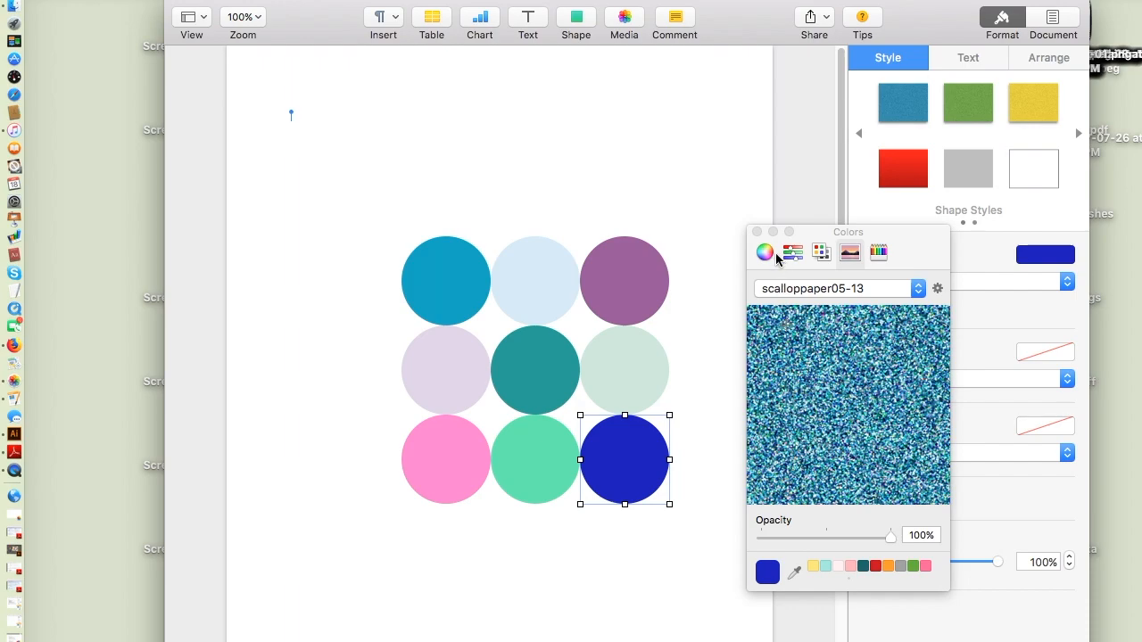
left_click(729, 323)
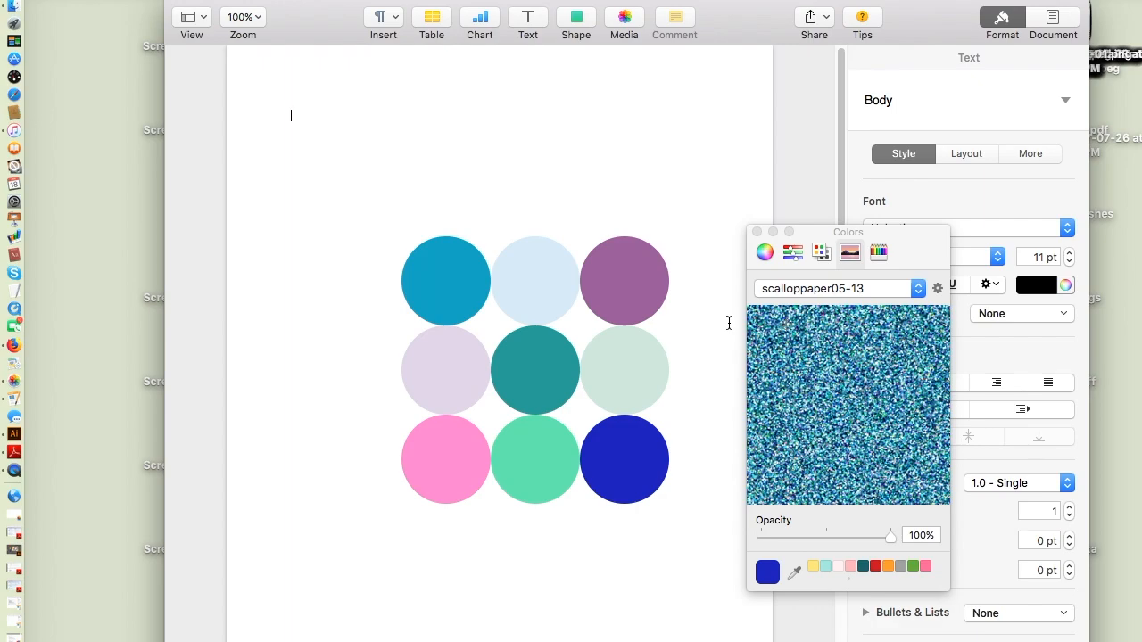
left_click(758, 232)
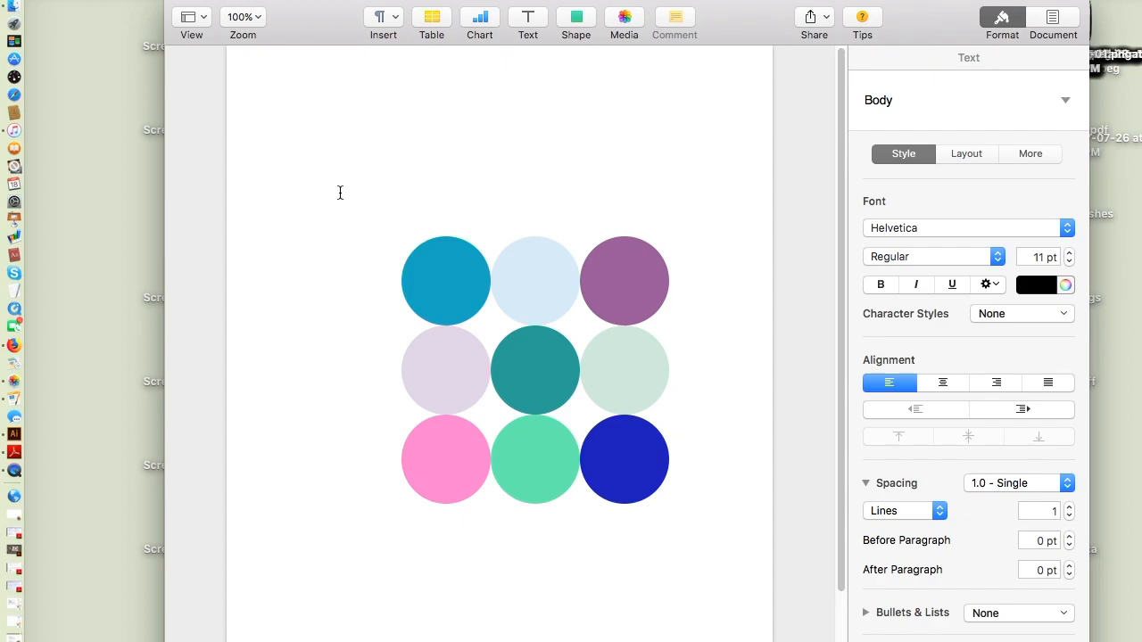
Look through the list of saved image palettes available for the upper-right circle's fill, leaving its color as it is.
left_click(633, 284)
left_click(911, 308)
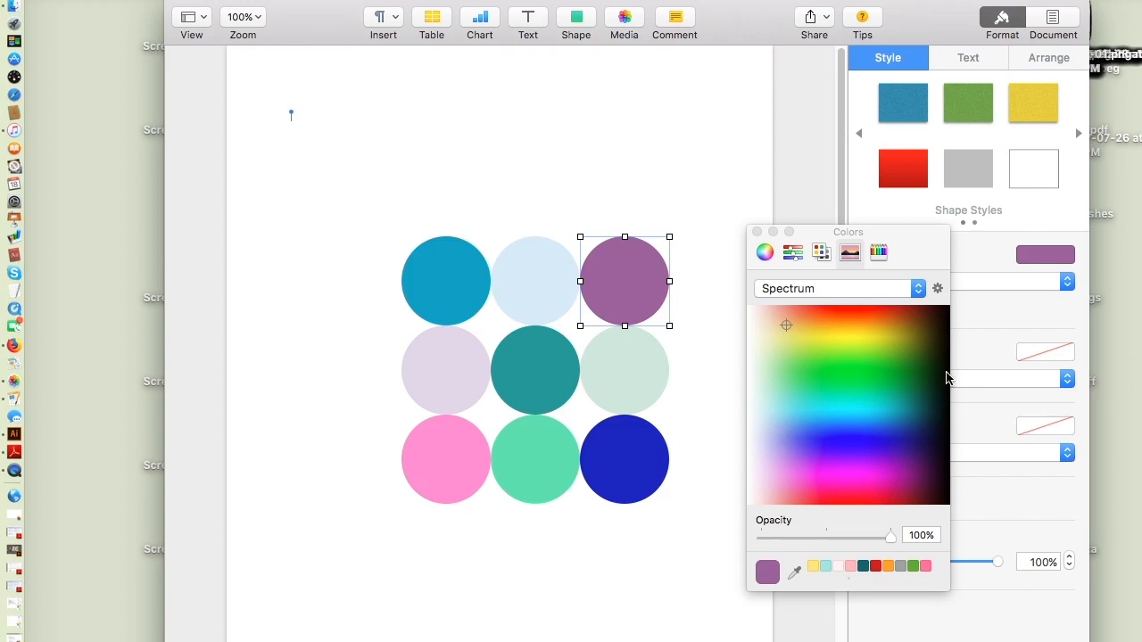
left_click(918, 288)
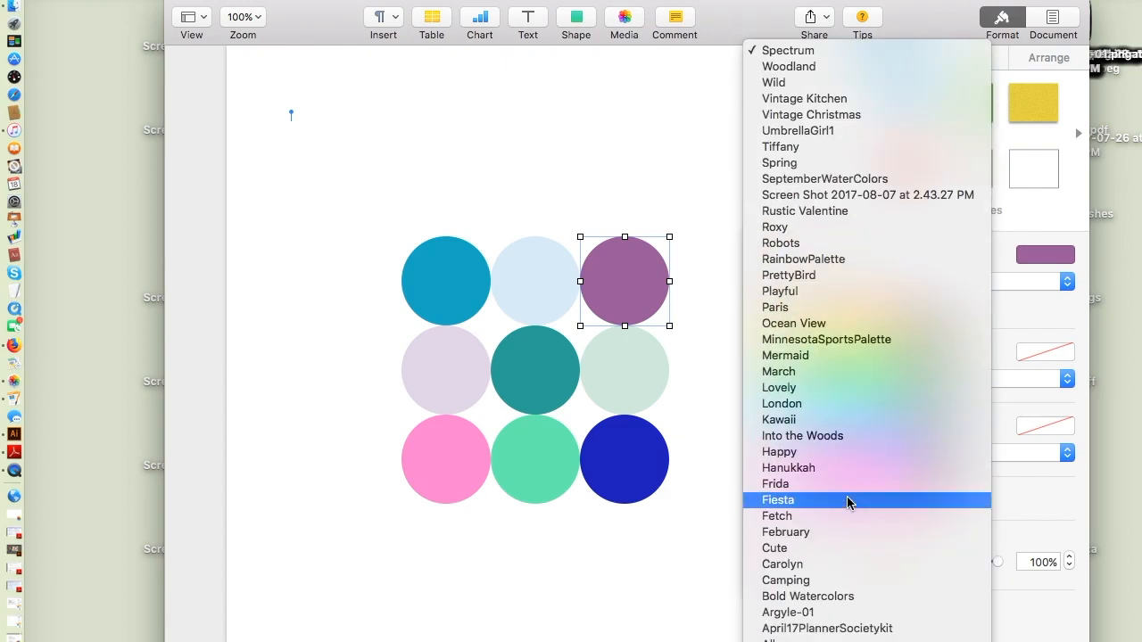
left_click(648, 123)
left_click(698, 125)
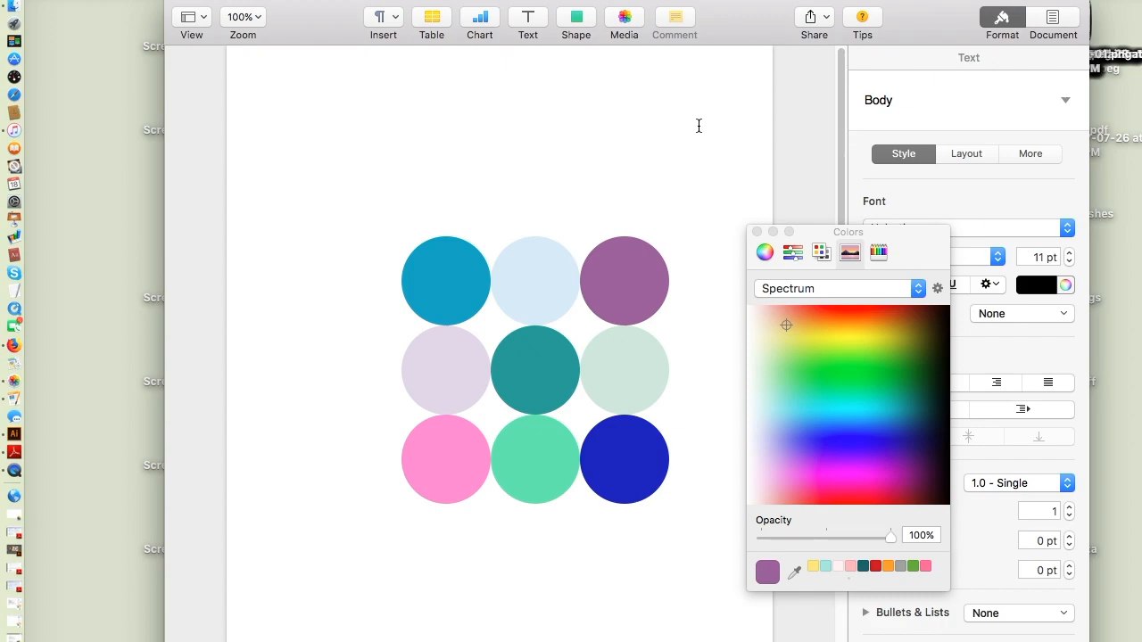
Capture a screenshot of just the area enclosing the finished 3-by-3 grid of colored circles.
key("super+shift+4")
left_click(393, 226)
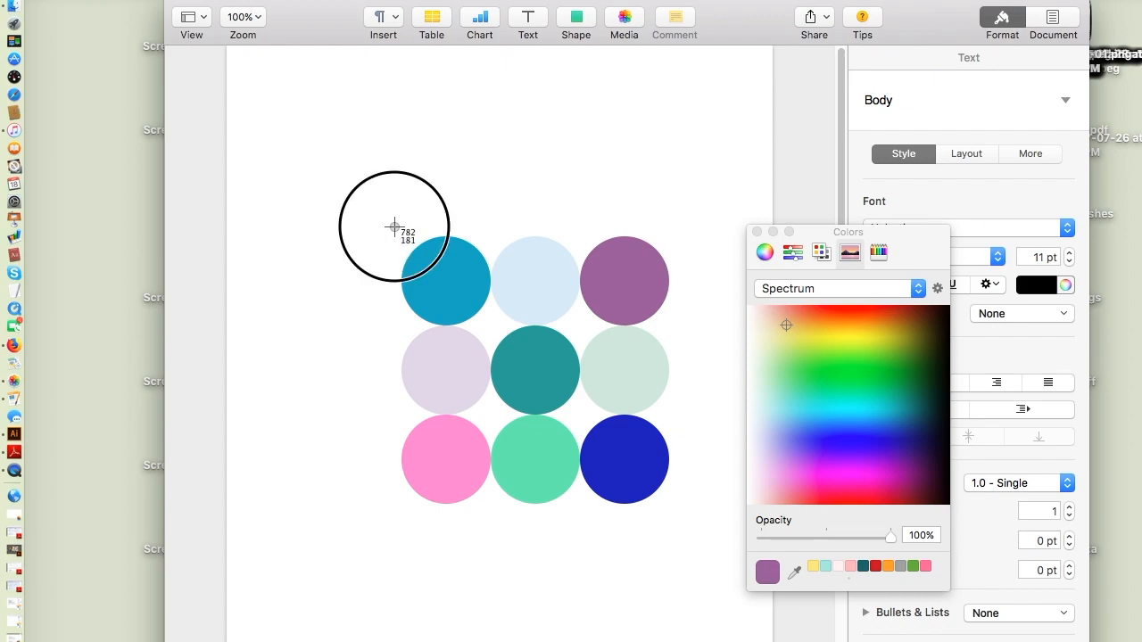
left_click_drag(394, 227, 678, 511)
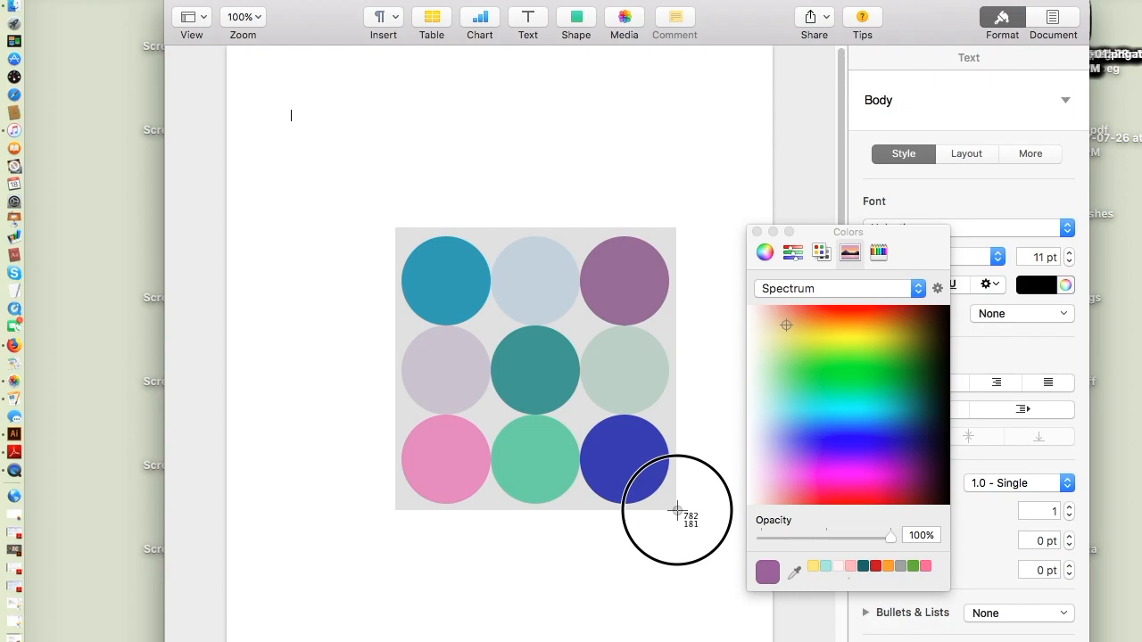
left_click_drag(677, 511, 677, 510)
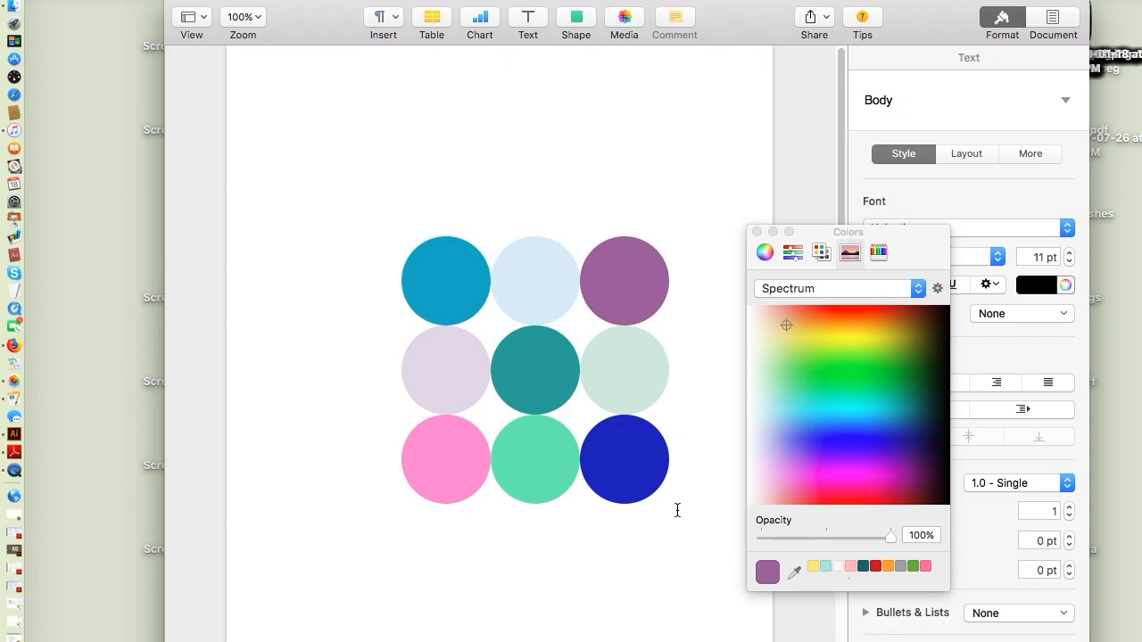
Switch to Finder and rename the new screenshot of the circle grid in the Desktop folder as MermaidPalette.
left_click(419, 82)
left_click(21, 11)
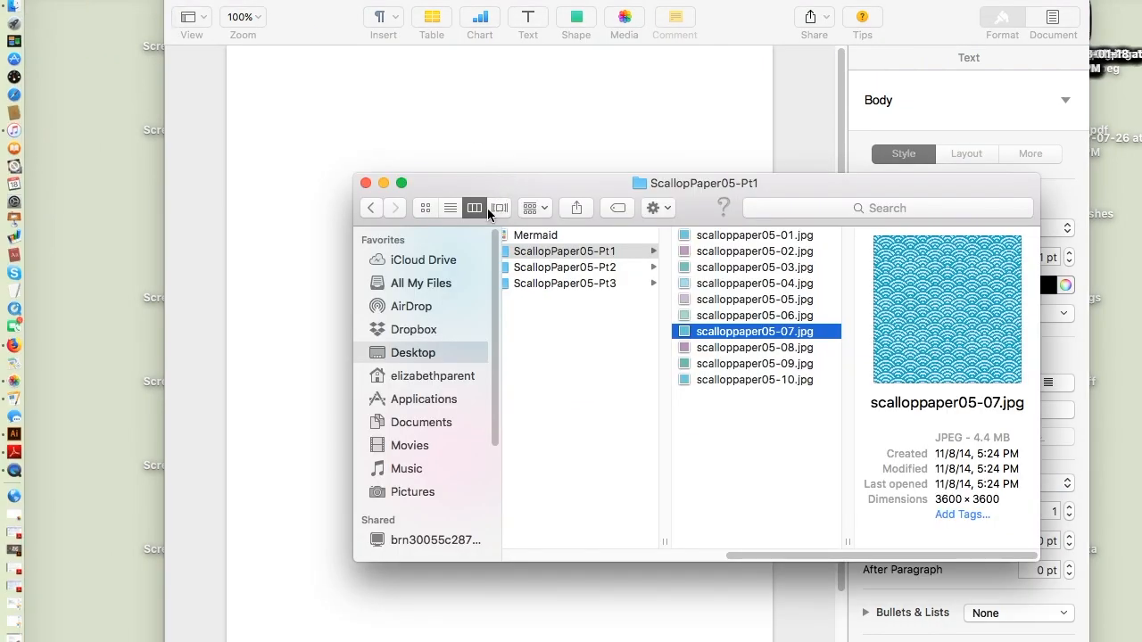
left_click(412, 353)
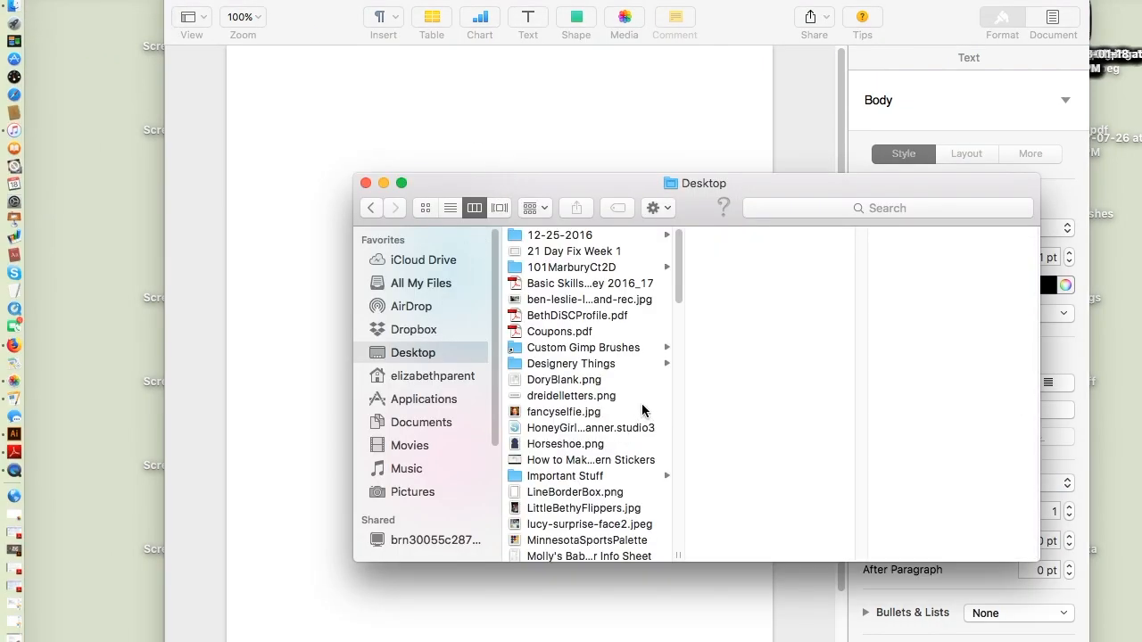
scroll(642, 408, "down", 8)
scroll(642, 408, "down", 10)
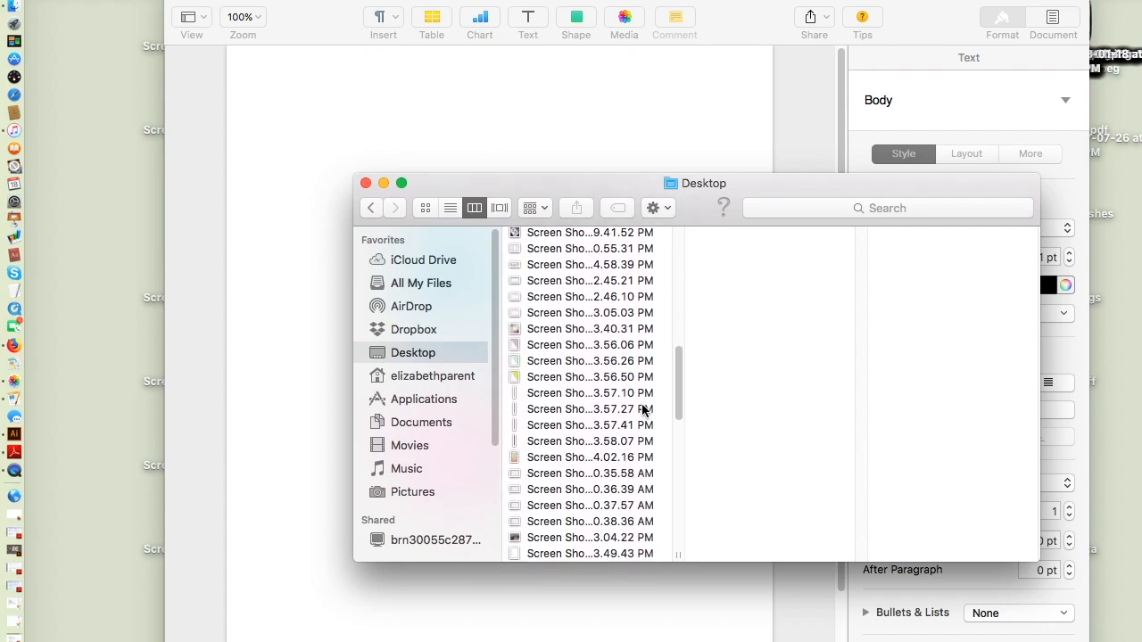
scroll(642, 407, "down", 12)
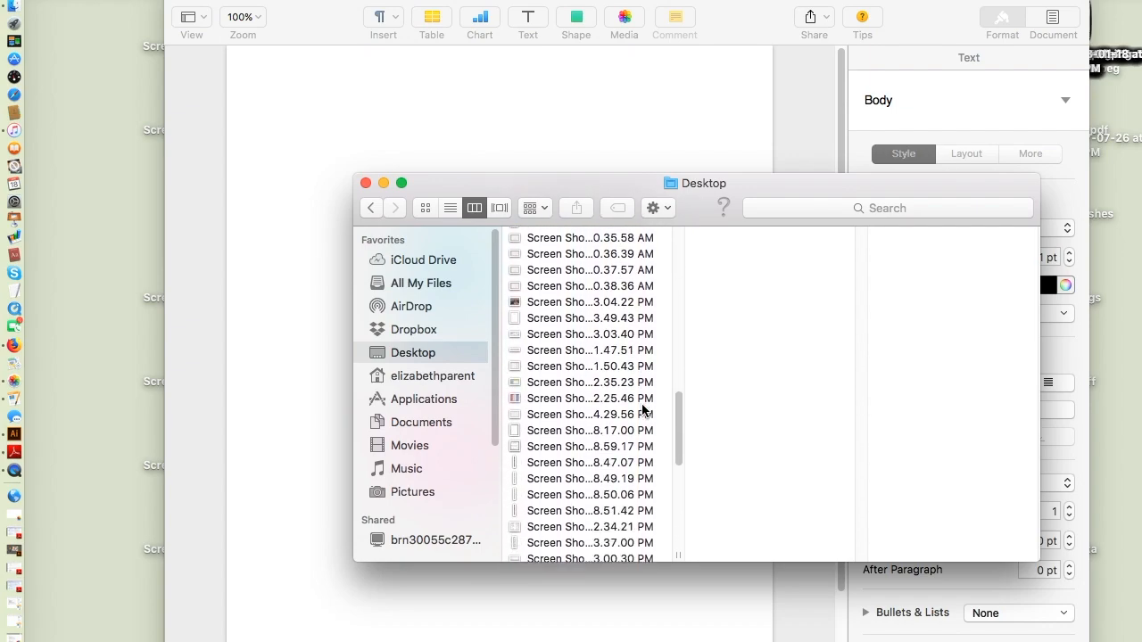
scroll(642, 408, "down", 3)
scroll(642, 407, "down", 5)
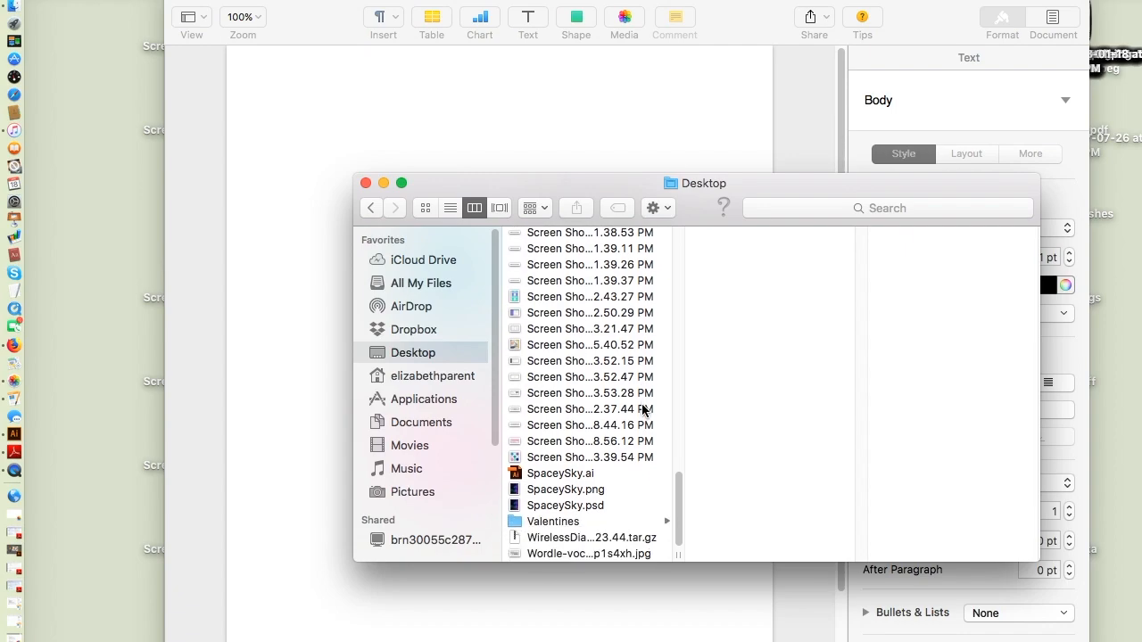
left_click(553, 458)
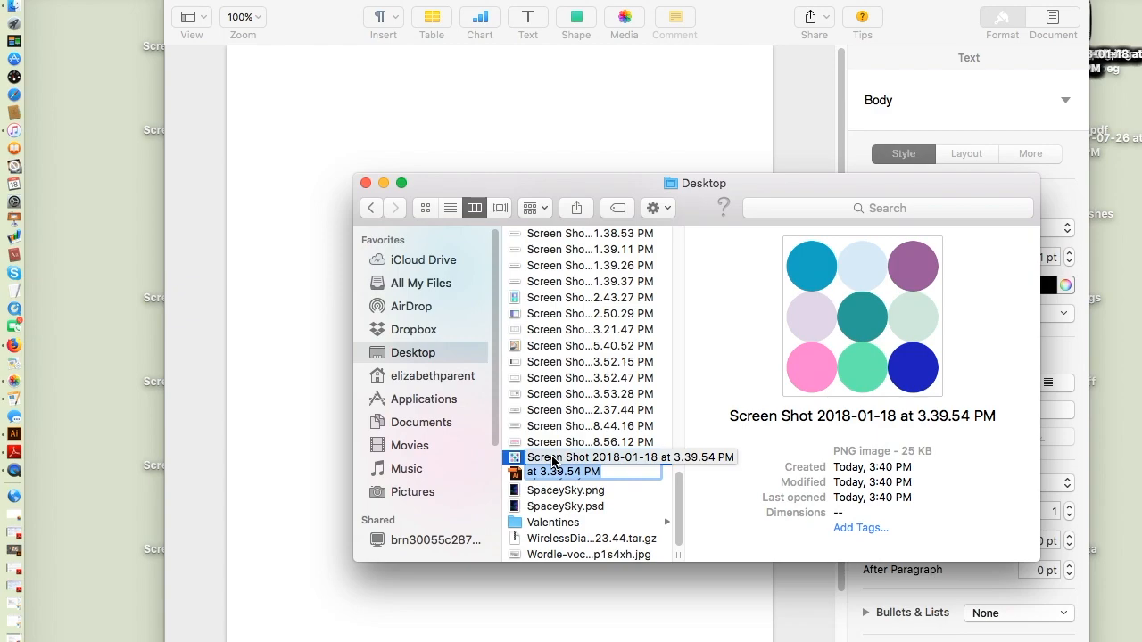
type("MermaidPalette")
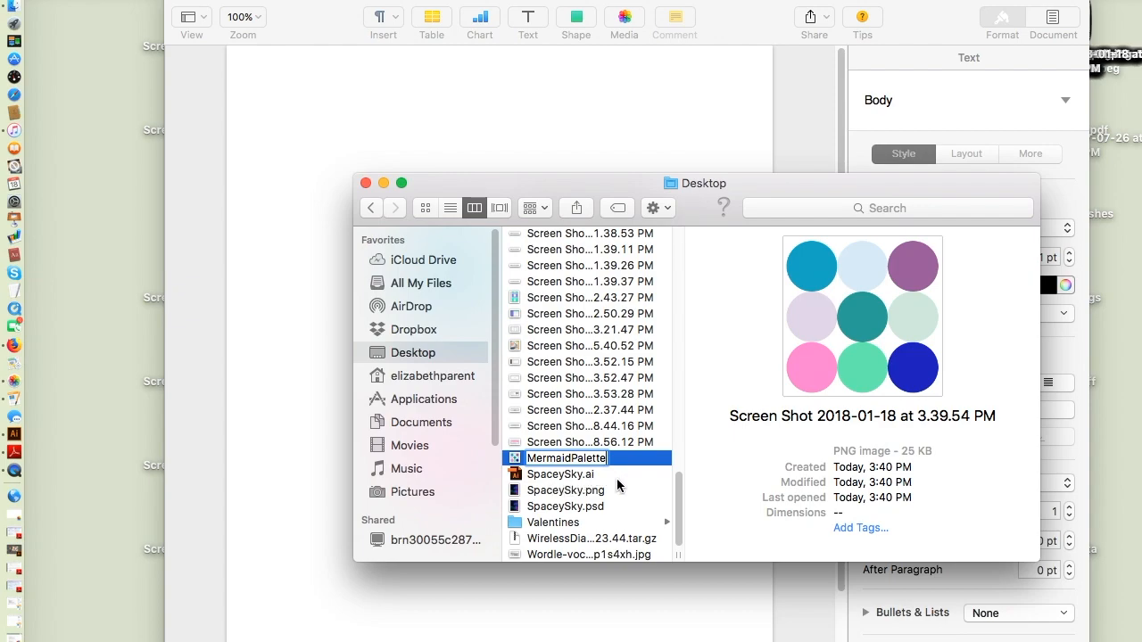
key("Return")
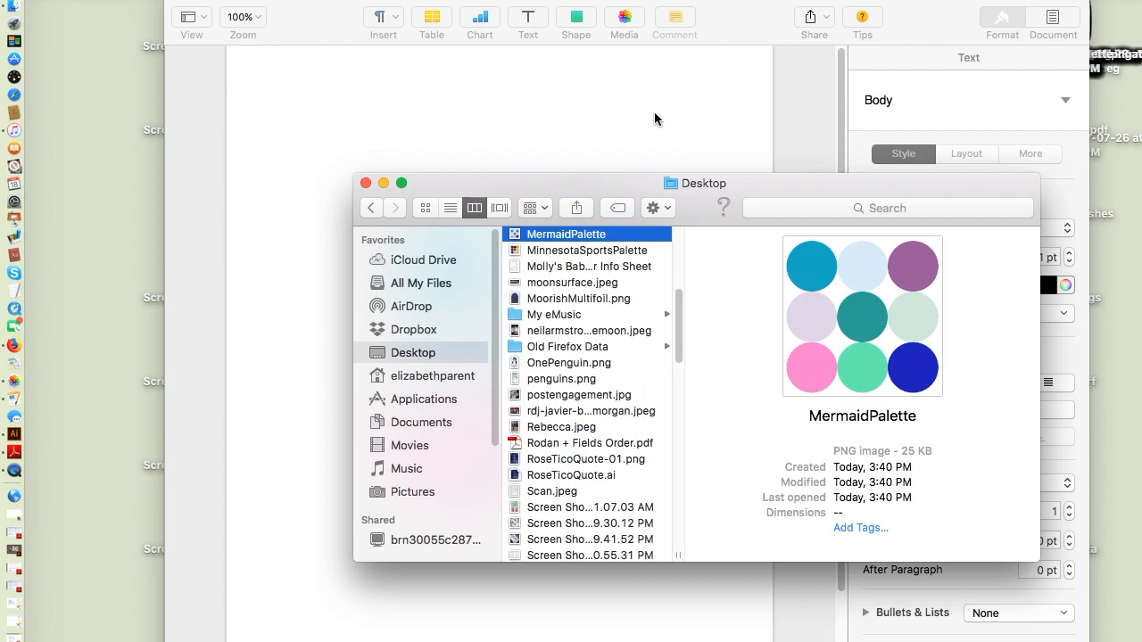
Switch back to Pages and load the MermaidPalette image from the Desktop folder as a new image palette for colors.
scroll(609, 303, "up", 3)
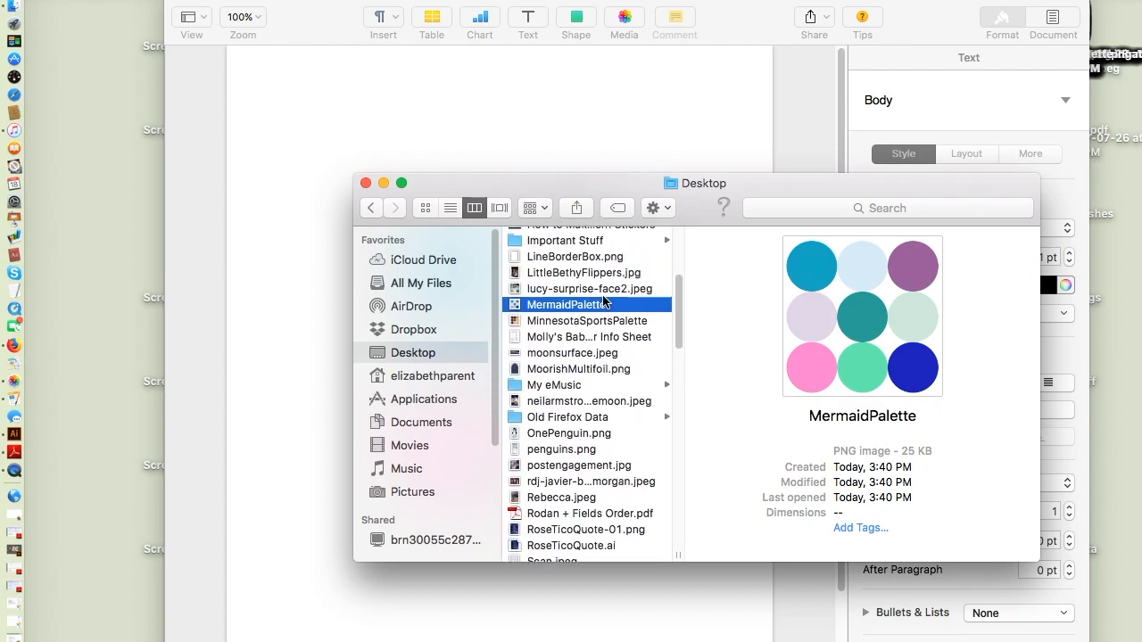
left_click(682, 116)
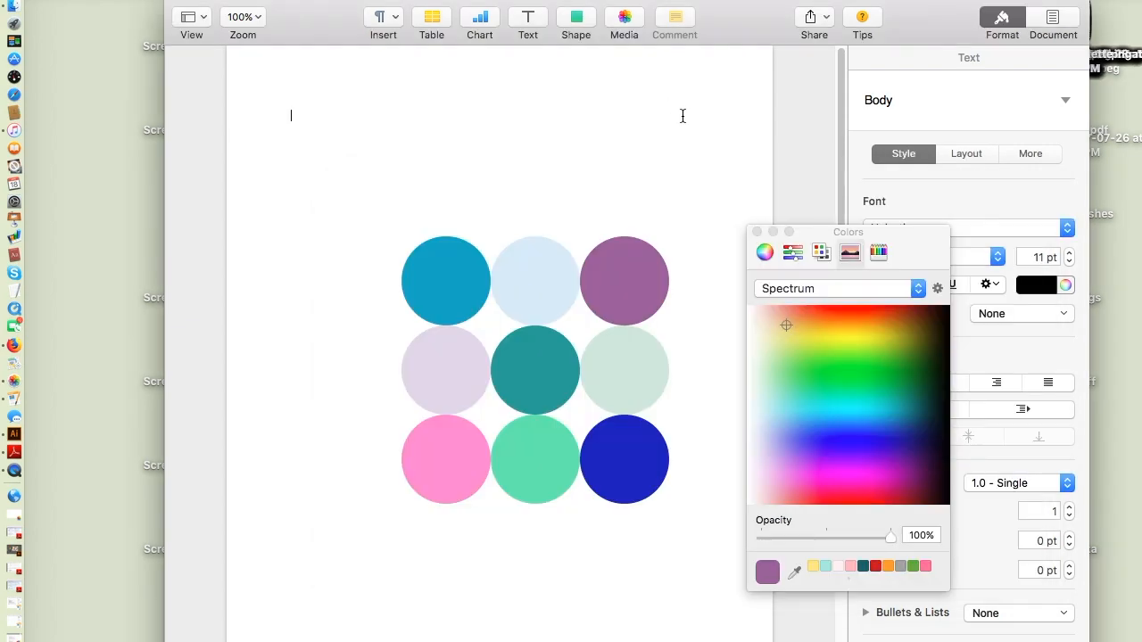
left_click(937, 289)
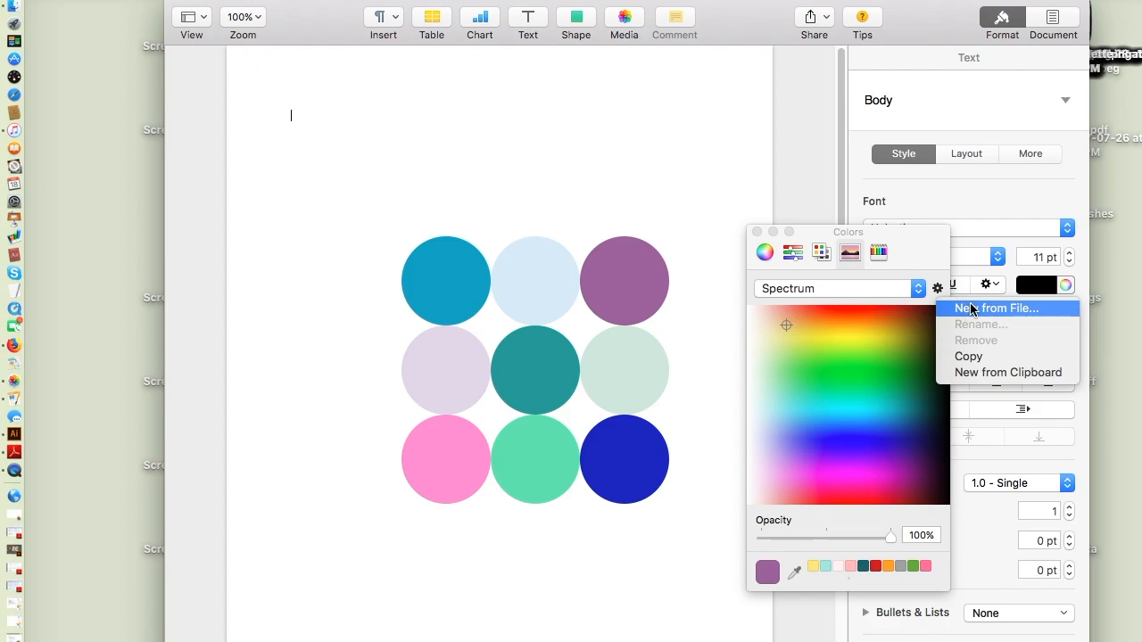
left_click(973, 308)
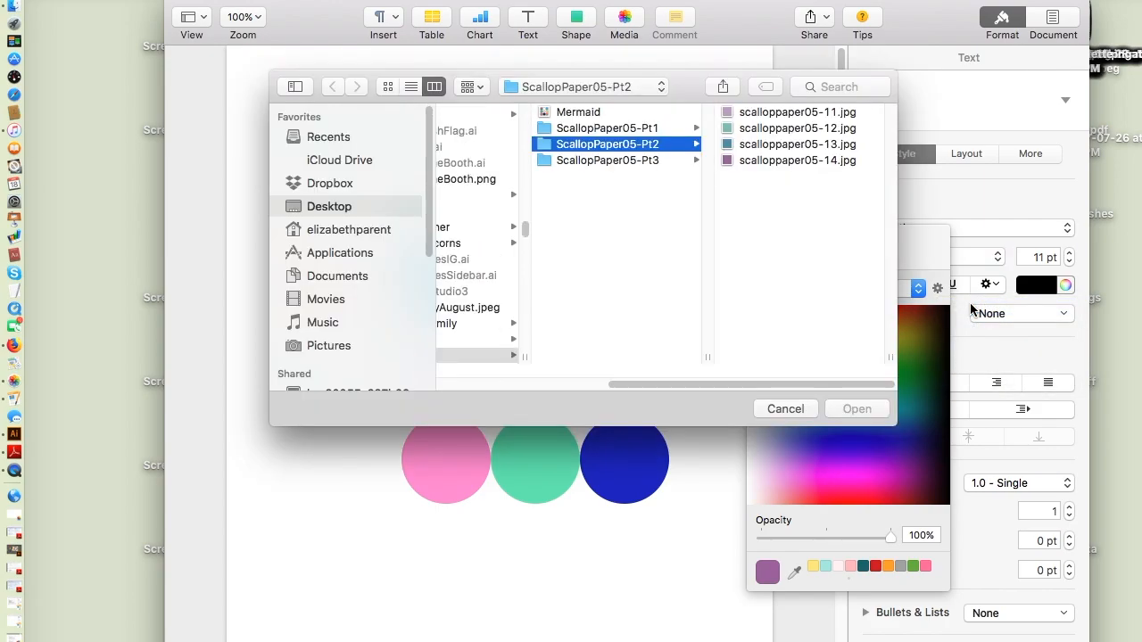
left_click(340, 209)
scroll(518, 290, "down", 3)
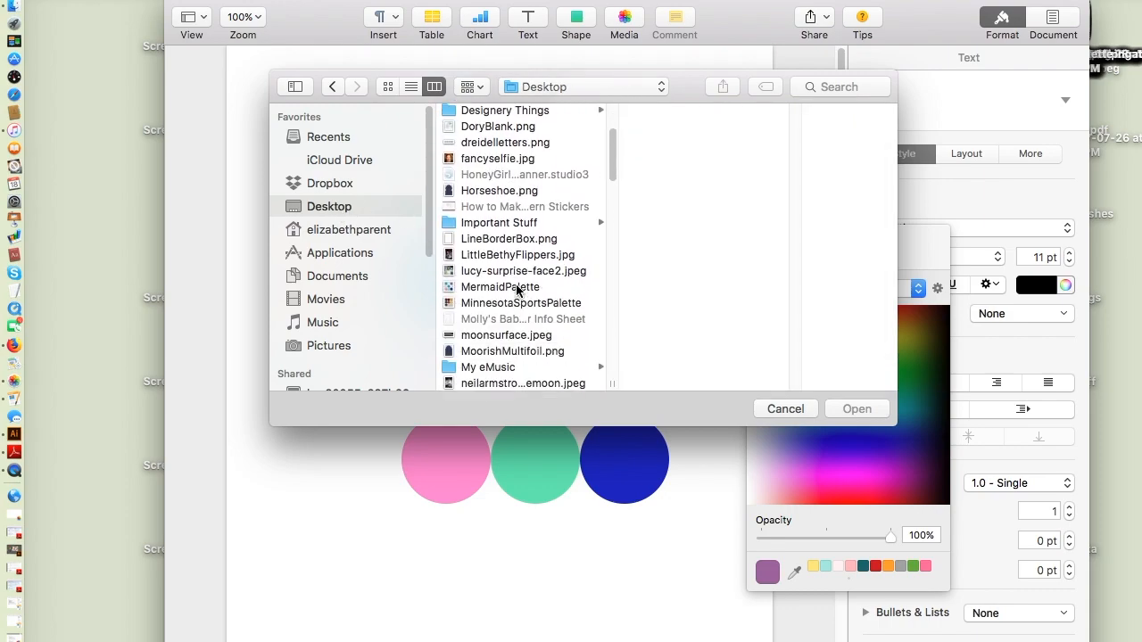
left_click(482, 281)
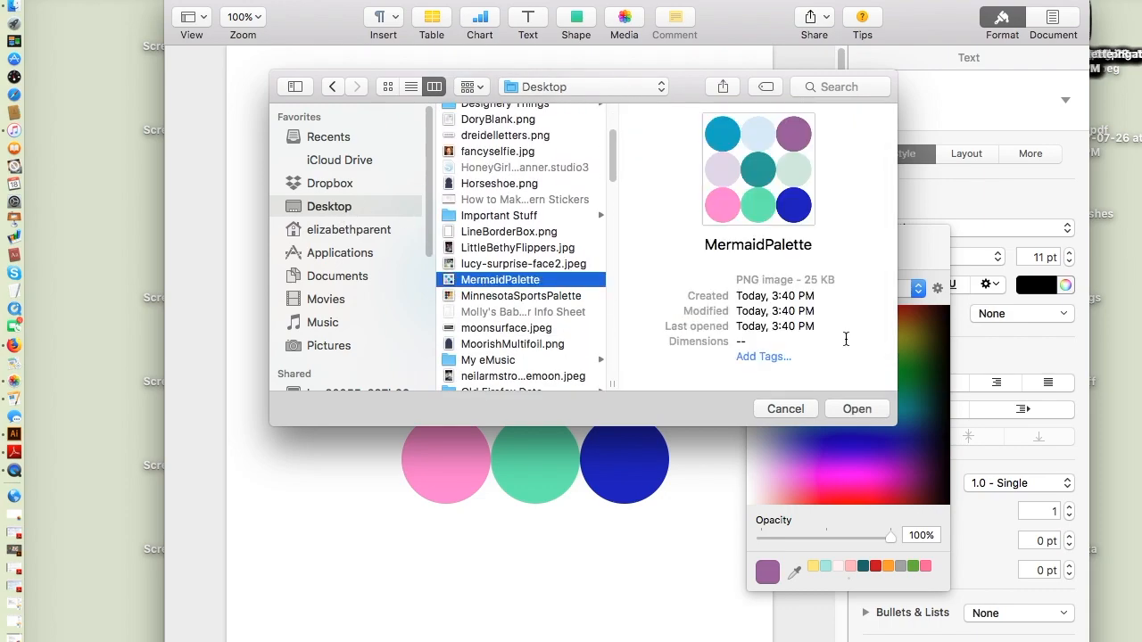
left_click(856, 408)
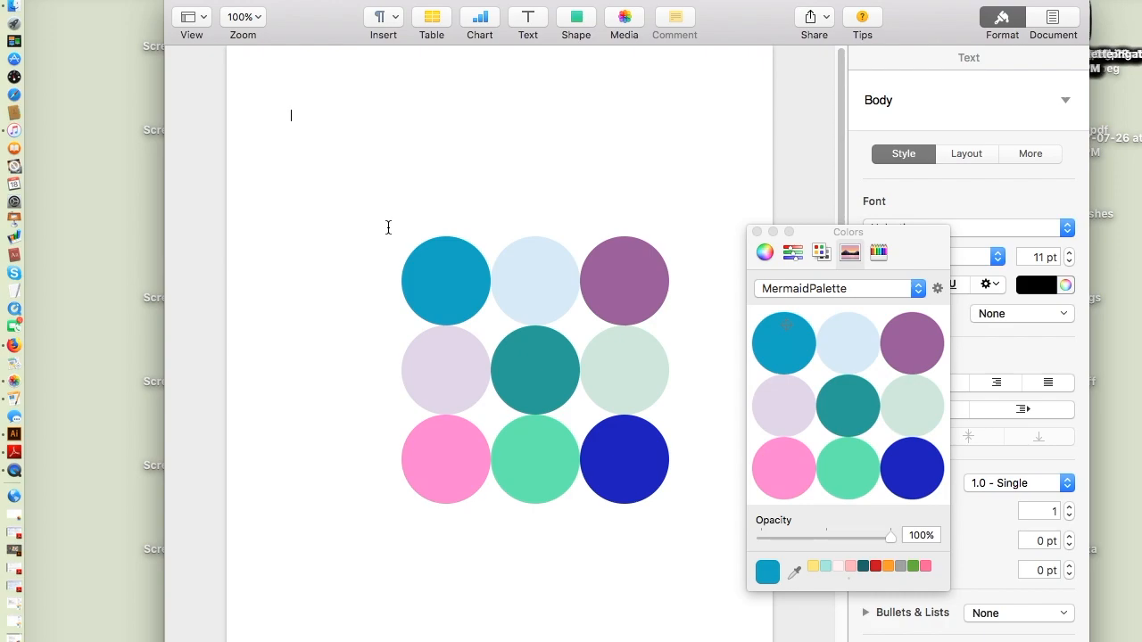
Select all nine colored circles of the 3-by-3 grid and delete them from the page.
left_click(435, 289)
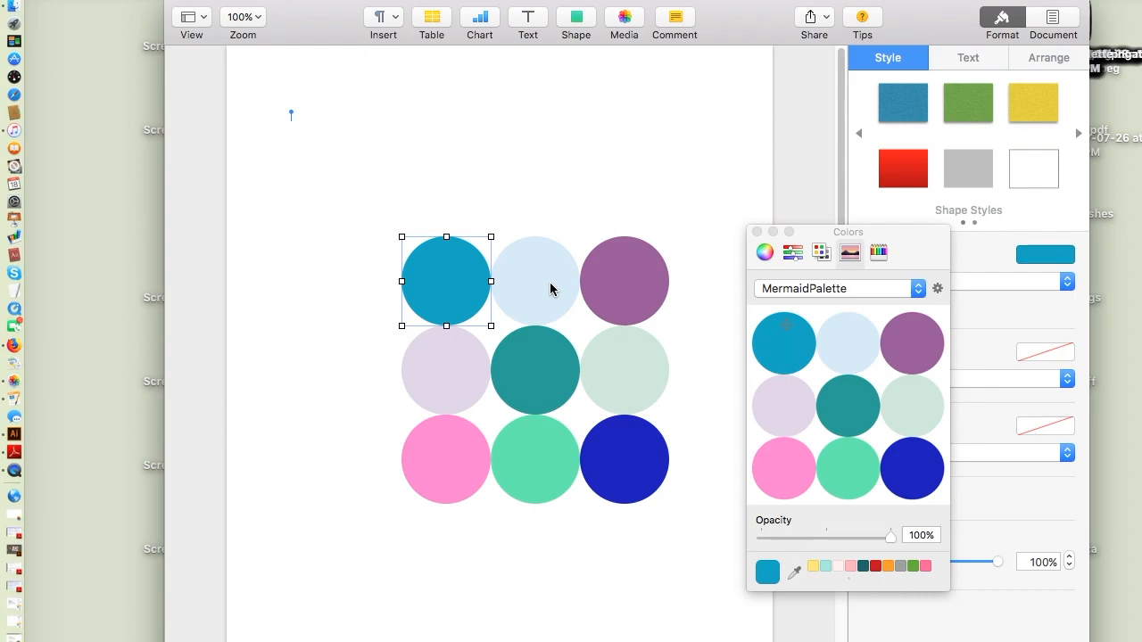
left_click(551, 288, "shift")
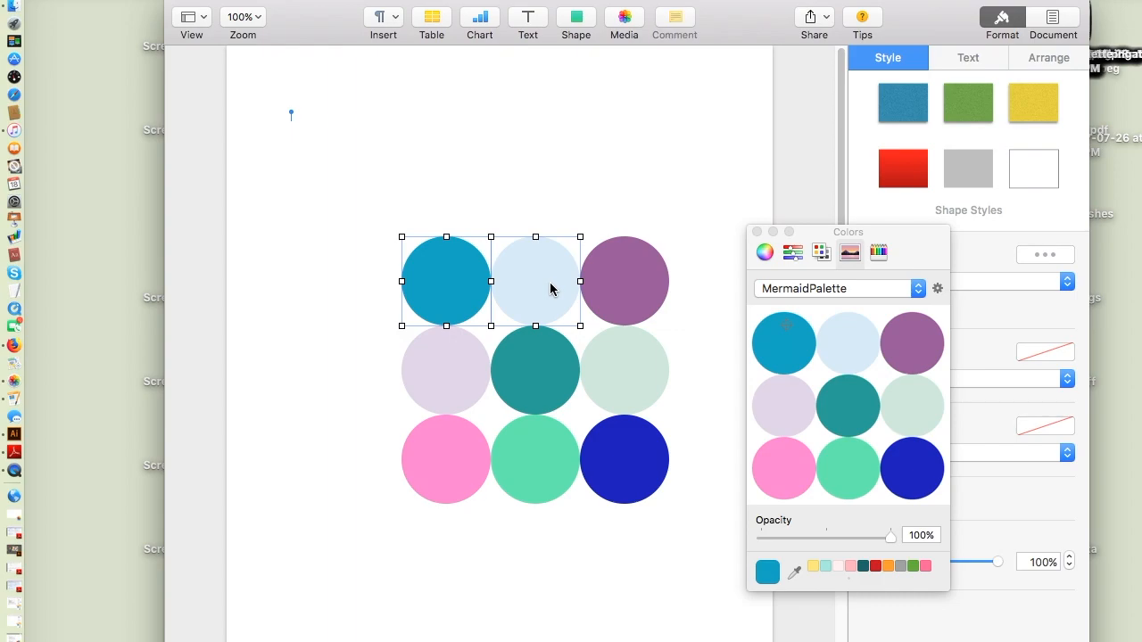
left_click(602, 288, "shift")
left_click(603, 364, "shift")
left_click(530, 375, "shift")
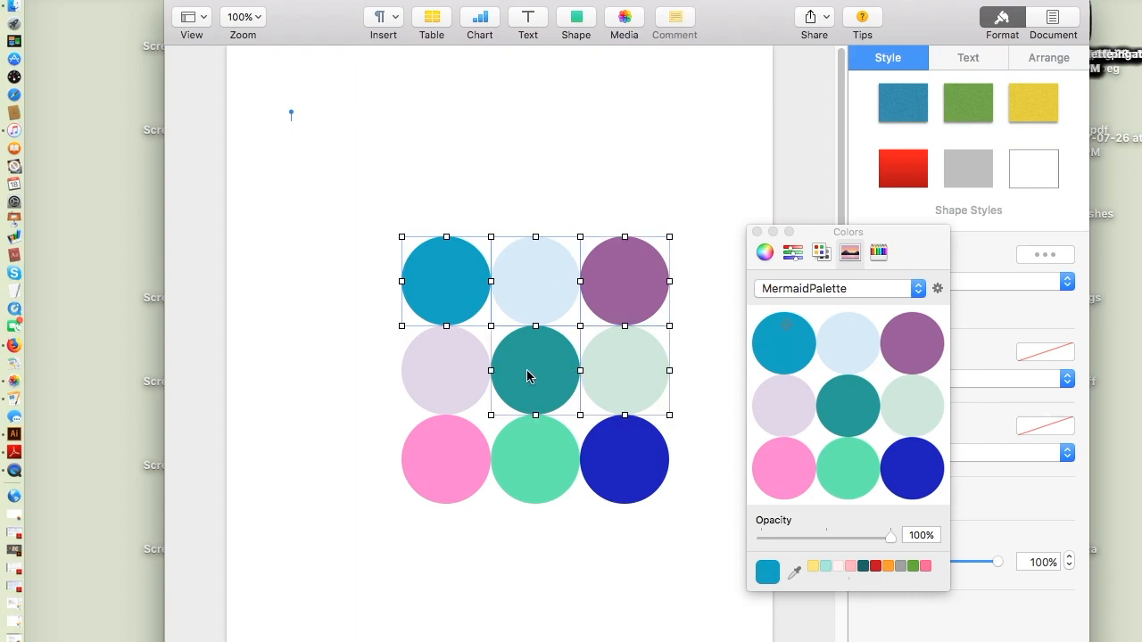
left_click(462, 380, "shift")
left_click(453, 438, "shift")
left_click(535, 455, "shift")
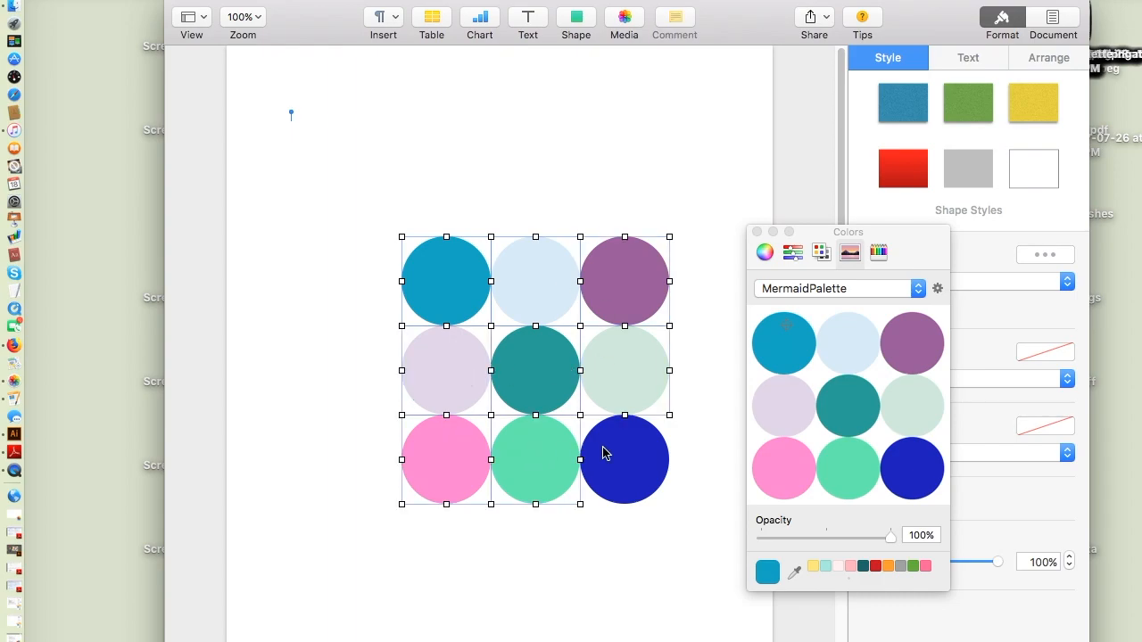
left_click(615, 457, "shift")
key("Delete")
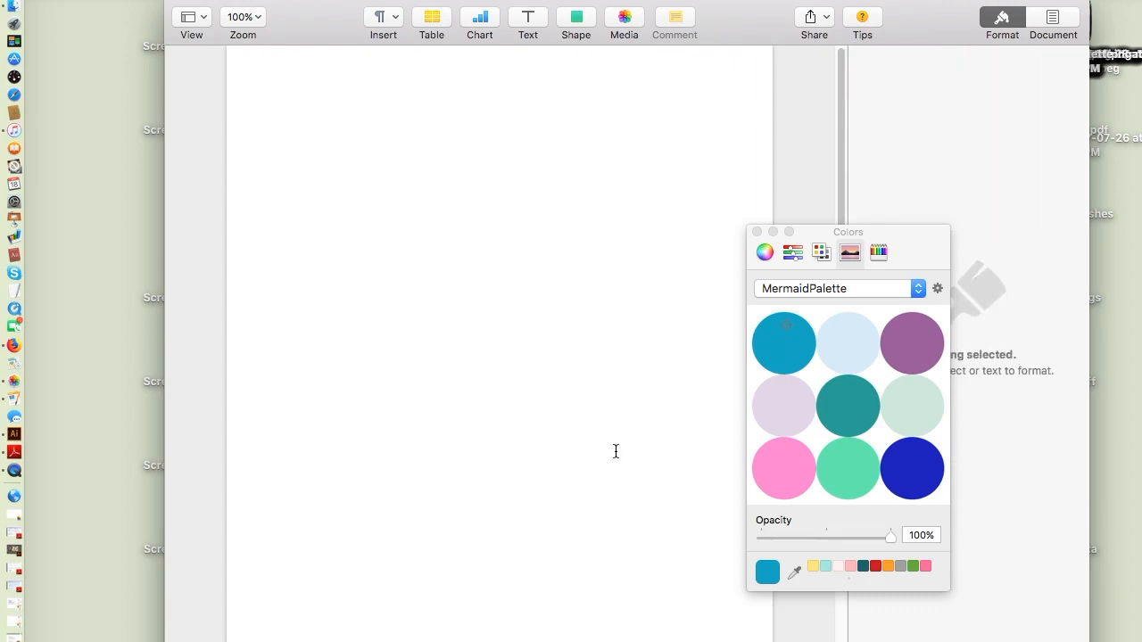
Insert a plain square shape on the empty page, close the color picker, and set the square's text wrap to None.
left_click(578, 21)
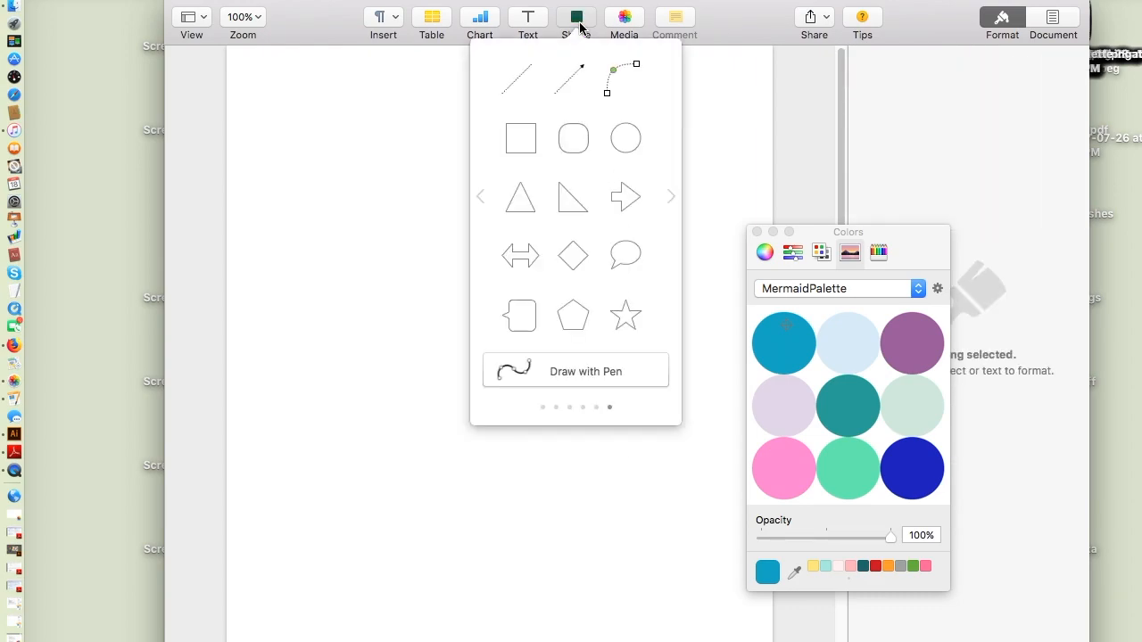
left_click(482, 198)
left_click(522, 139)
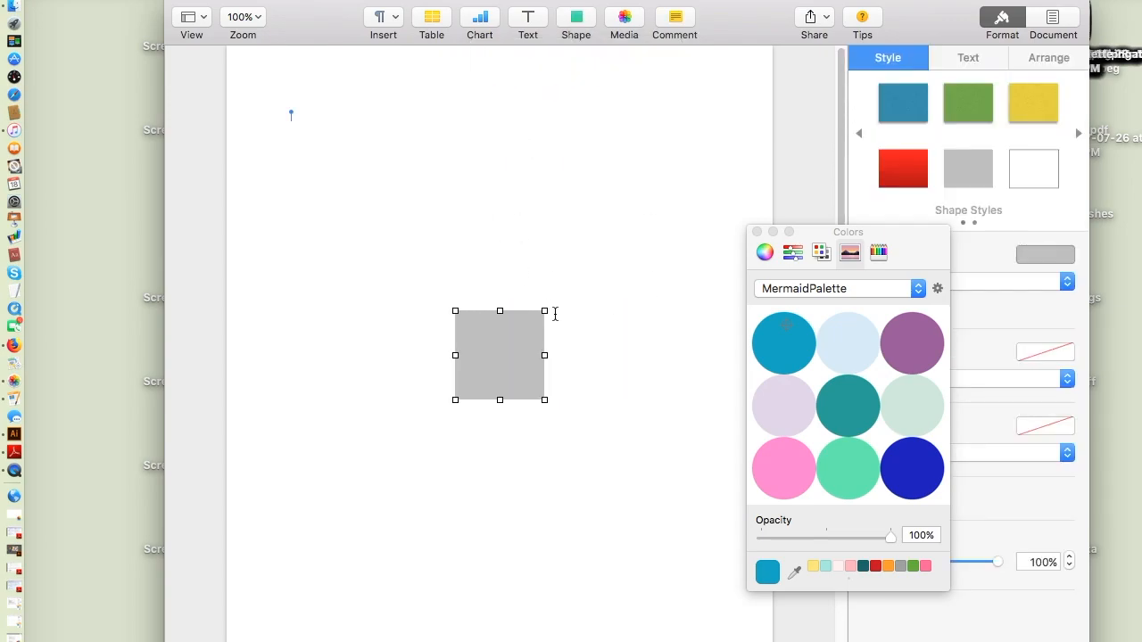
left_click(758, 233)
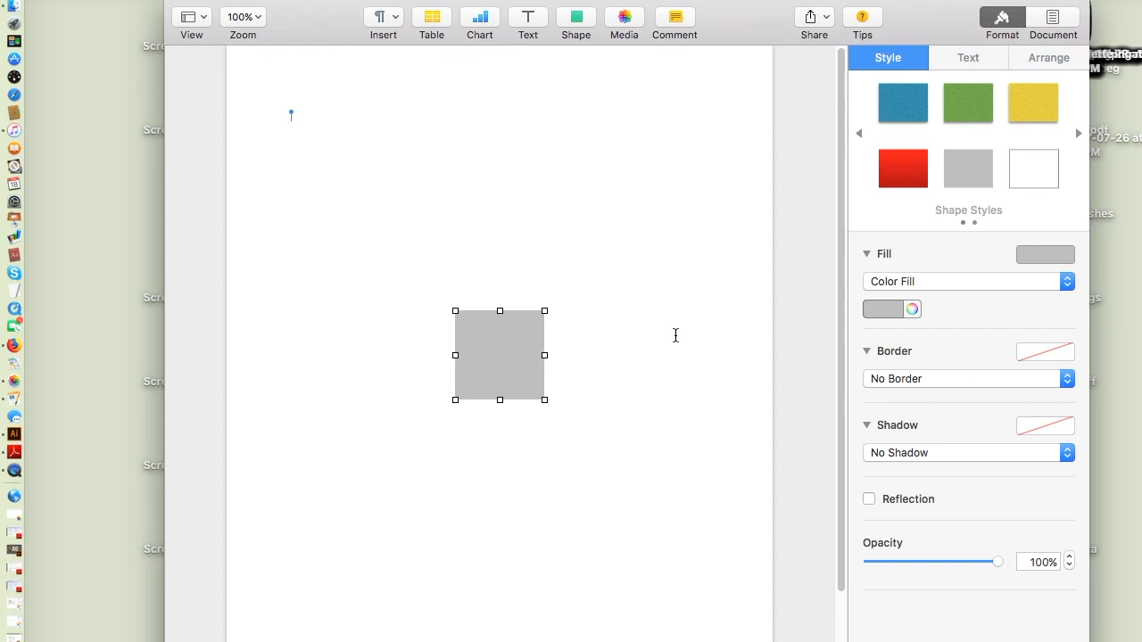
left_click(1051, 59)
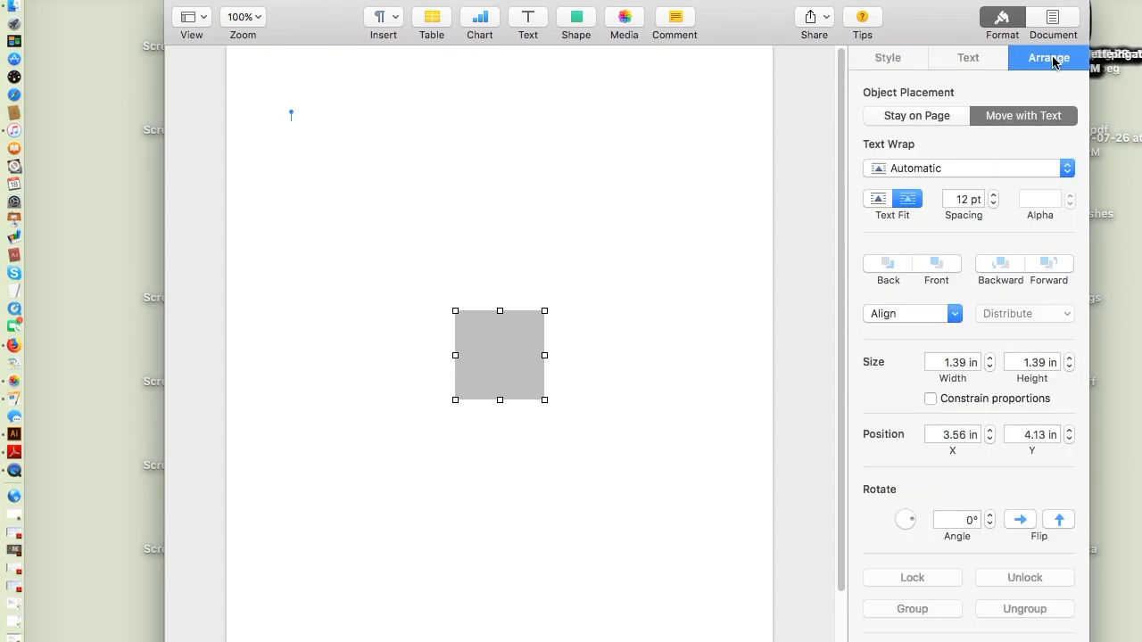
left_click(1067, 169)
left_click(999, 256)
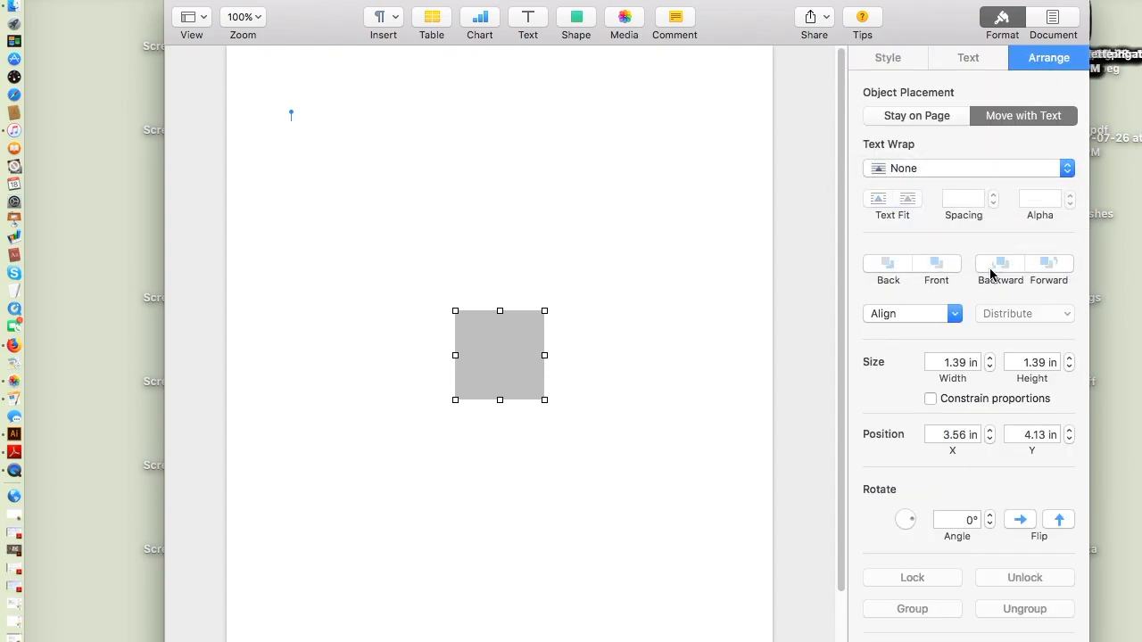
Resize the square to 1.5 in wide by 1.9 in high and move it to X 1 in, Y 1 in.
double_click(953, 363)
type("1")
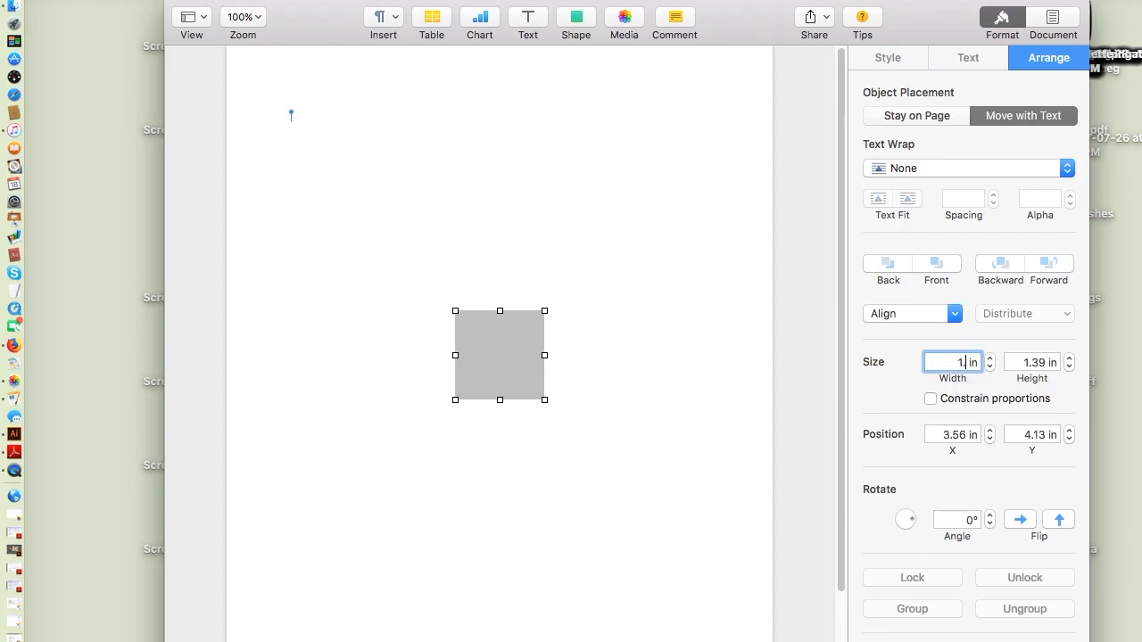
double_click(1037, 362)
type("1")
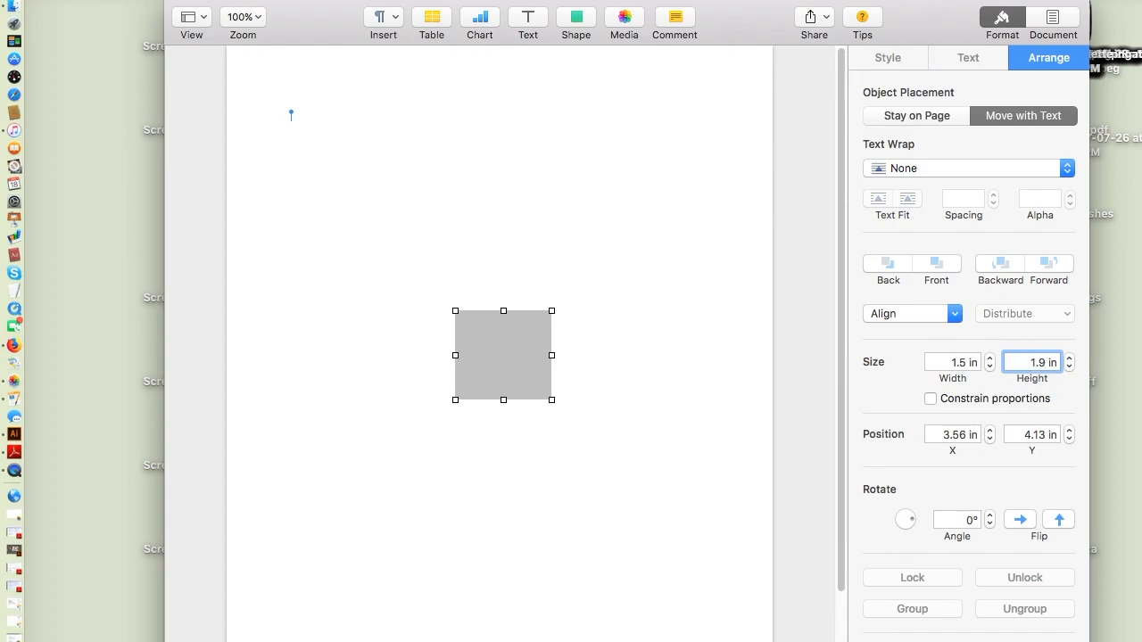
key("Return")
left_click_drag(523, 375, 364, 179)
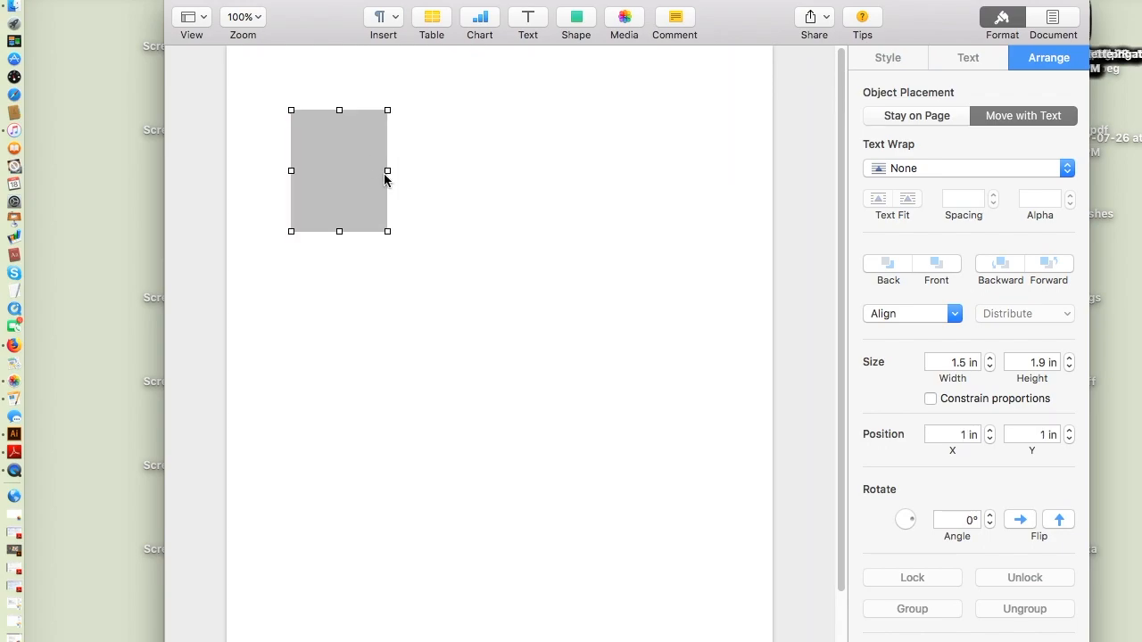
Bring up the color picker for the rectangle's fill and choose MermaidPalette from the saved image palettes.
left_click(887, 57)
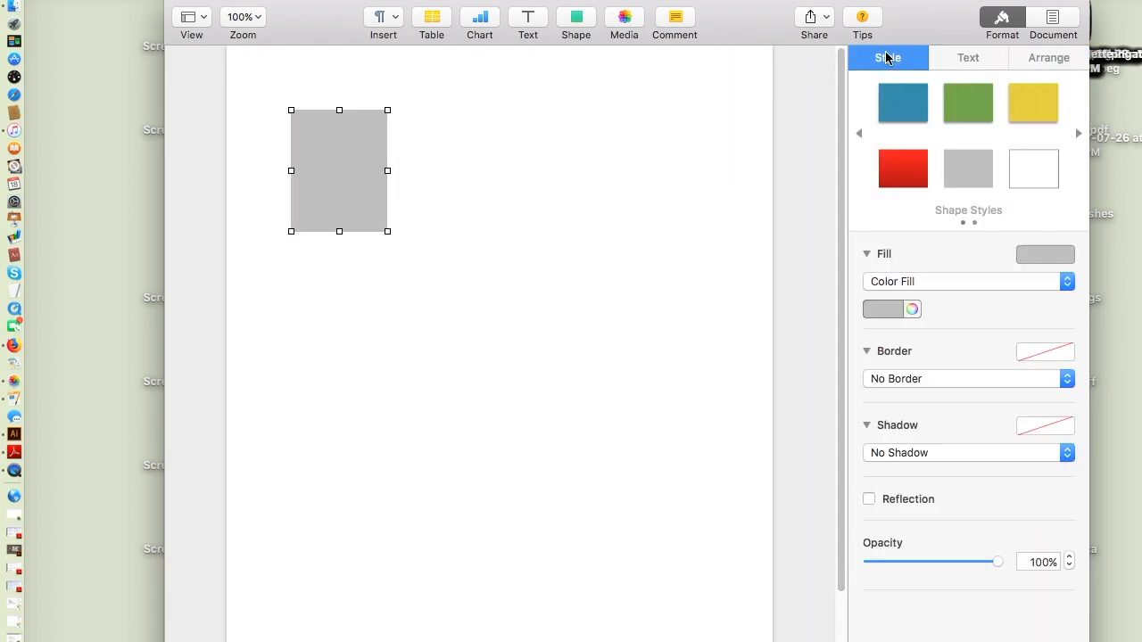
left_click(911, 310)
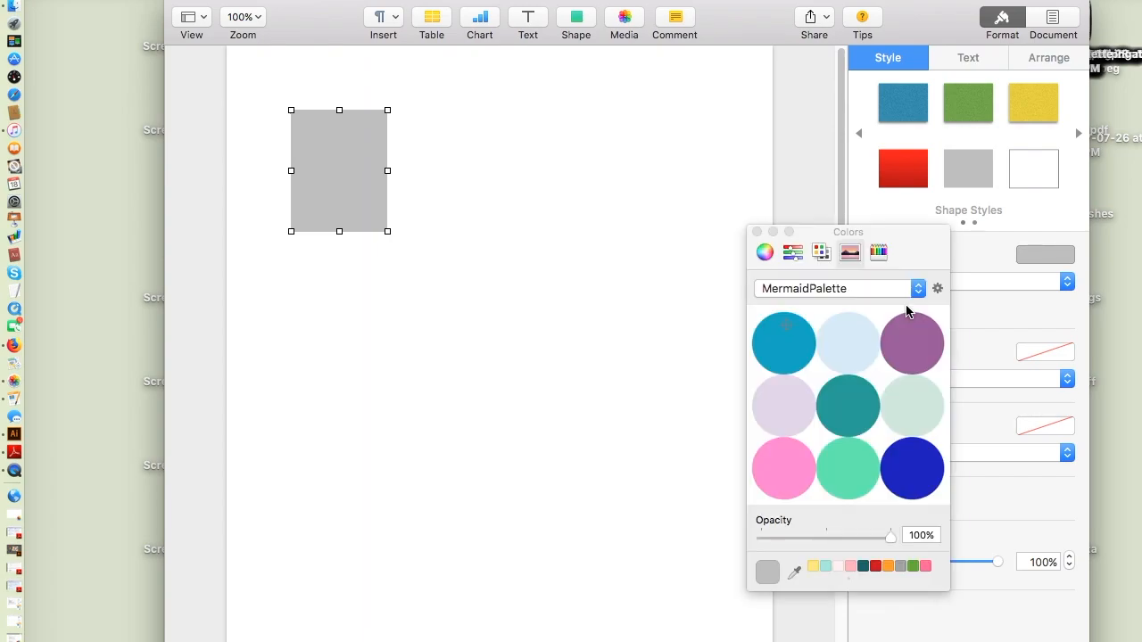
left_click(878, 252)
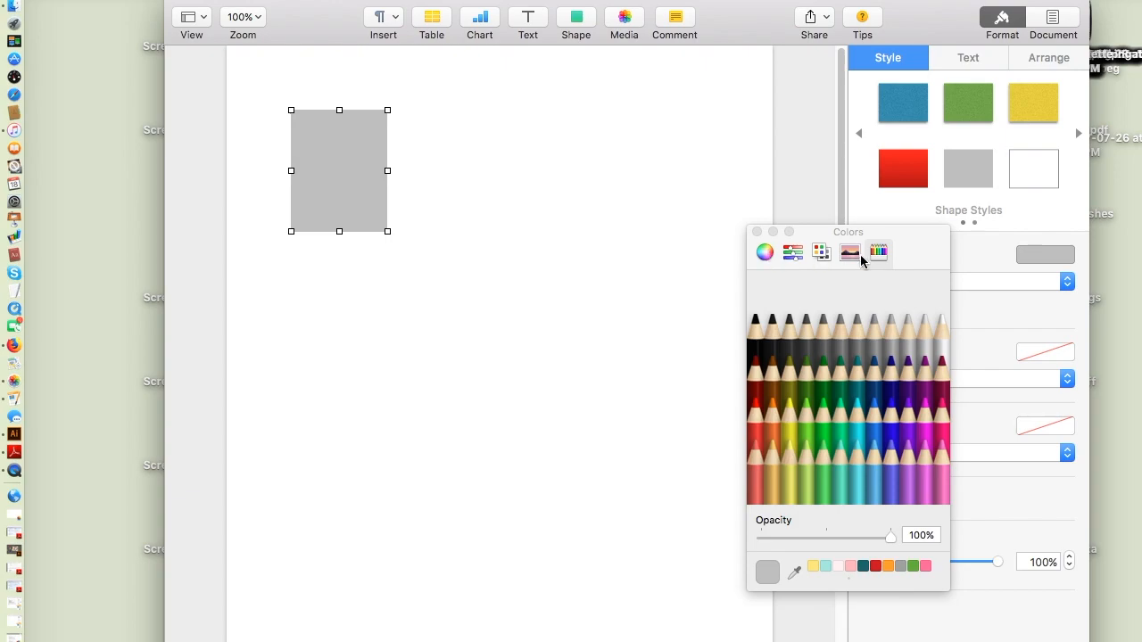
left_click(852, 254)
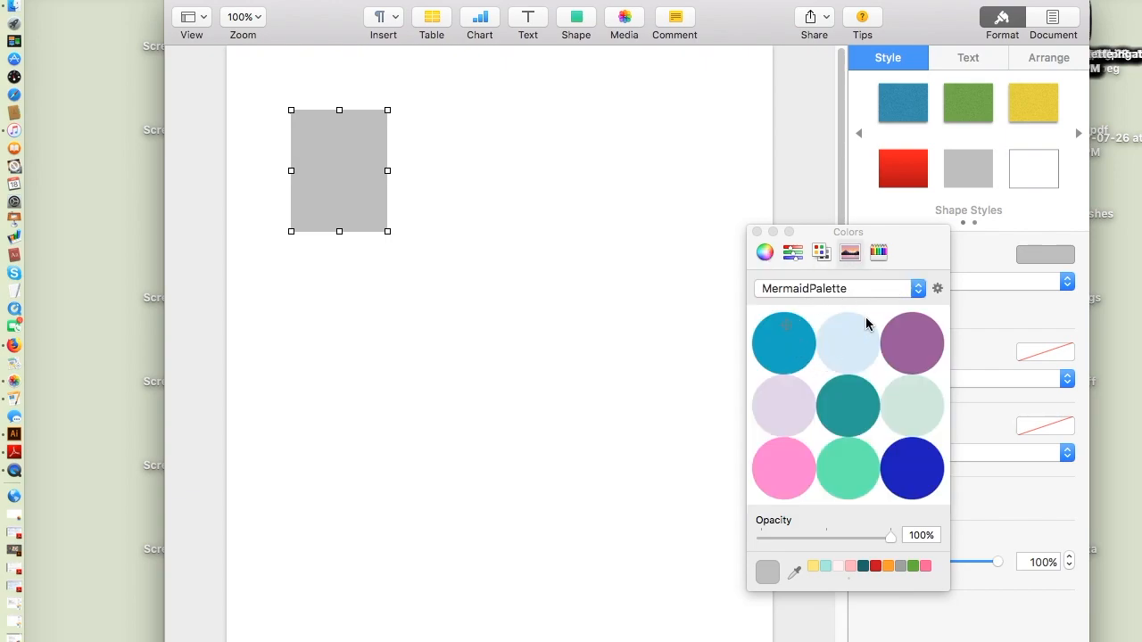
left_click(919, 291)
scroll(918, 259, "up", 10)
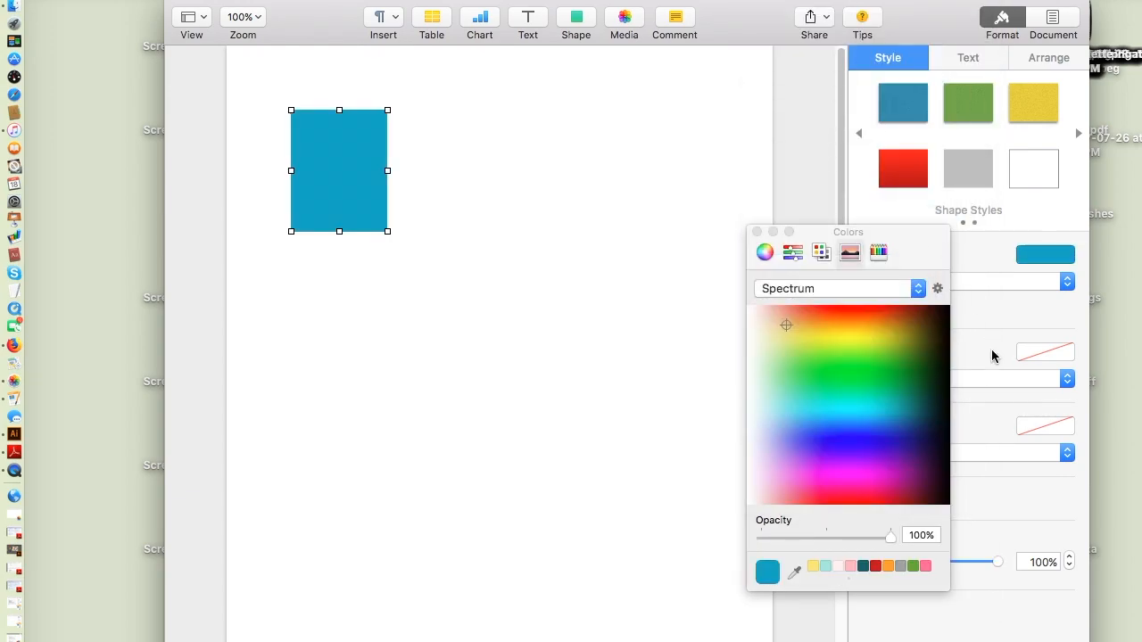
left_click(918, 288)
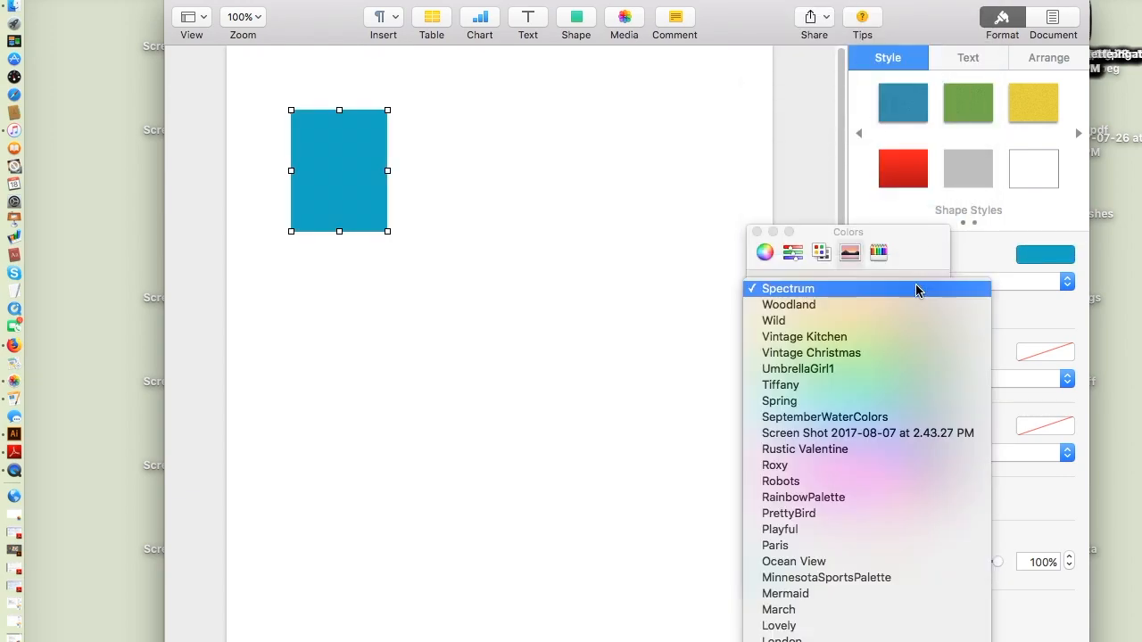
scroll(879, 438, "down", 5)
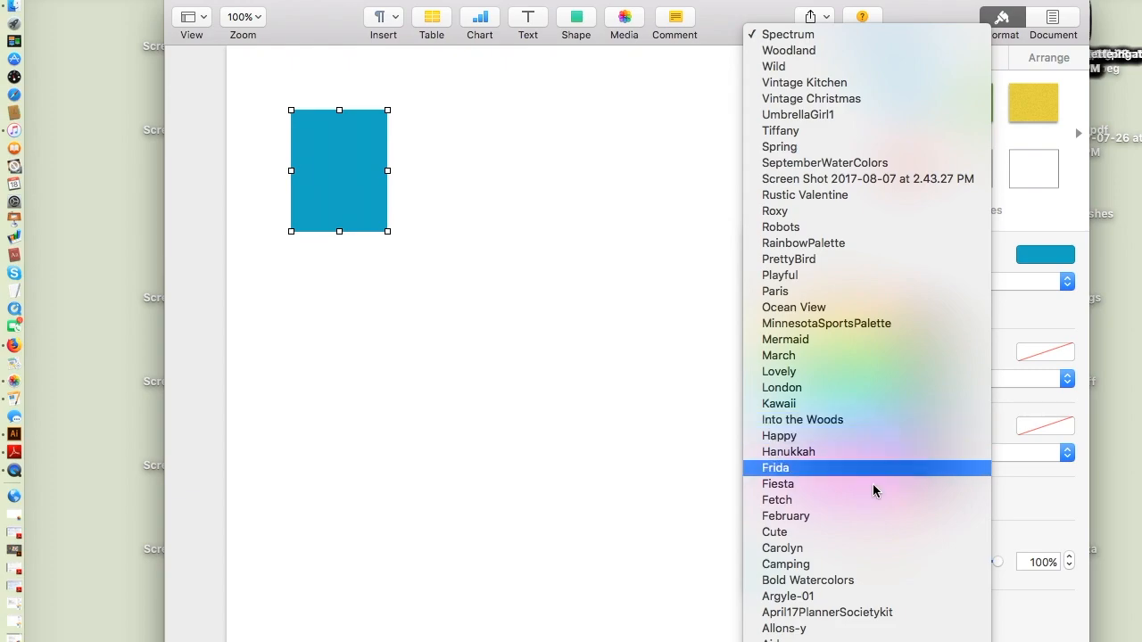
left_click(816, 316)
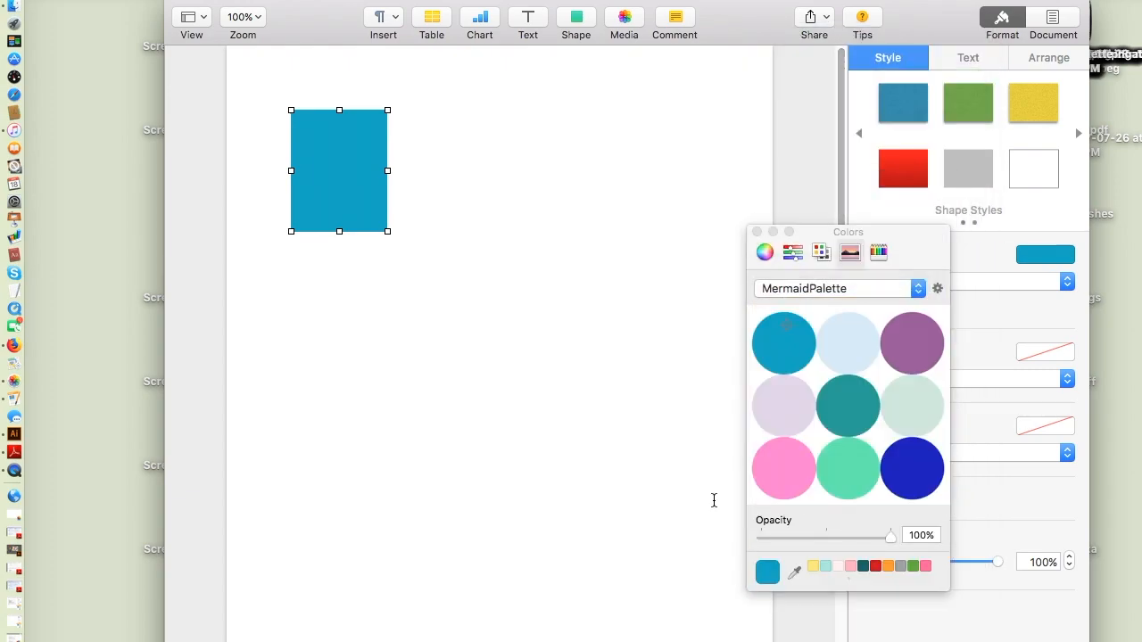
Try out the MermaidPalette colors on the rectangle's fill one after another, ending with the teal from the middle circle.
left_click(839, 327)
left_click(919, 343)
left_click(918, 395)
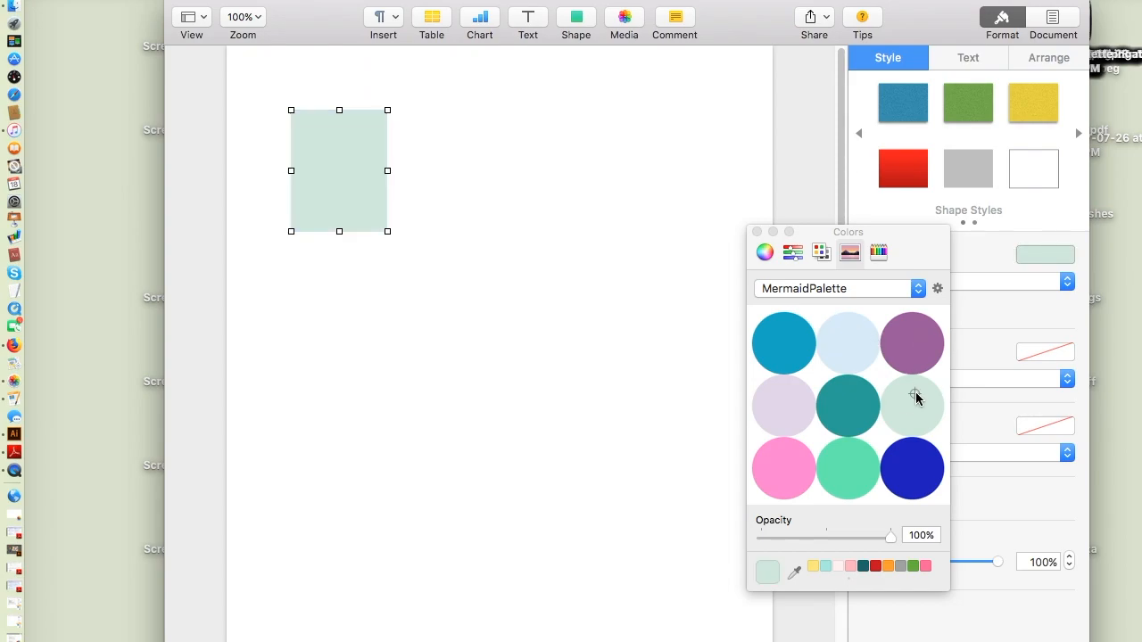
left_click(851, 420)
left_click(778, 422)
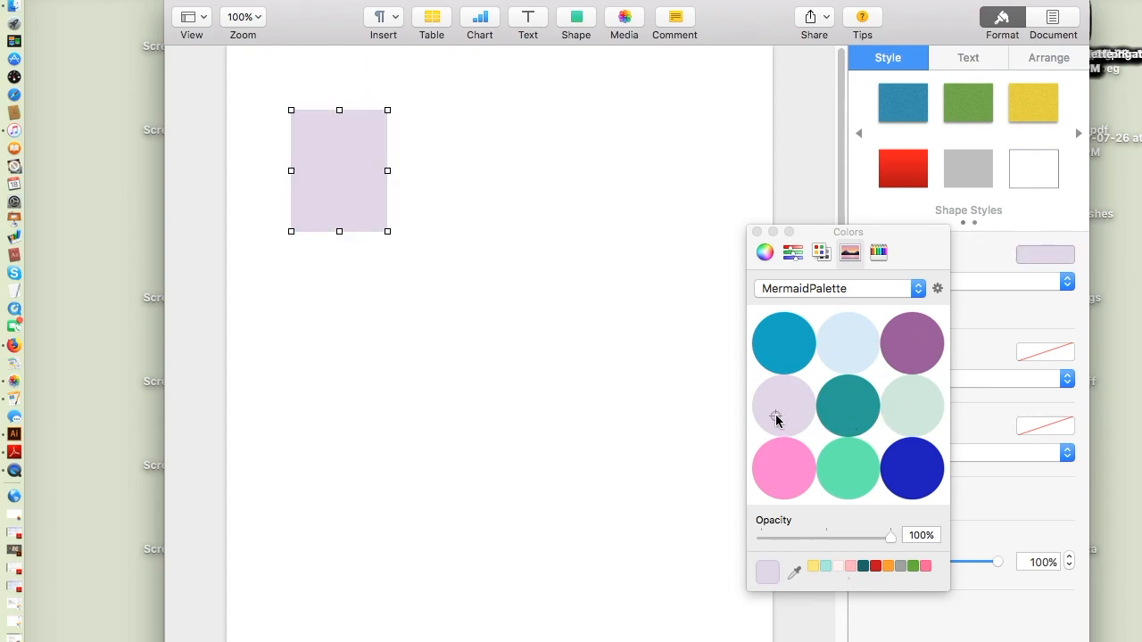
left_click(779, 472)
left_click(856, 478)
left_click(911, 467)
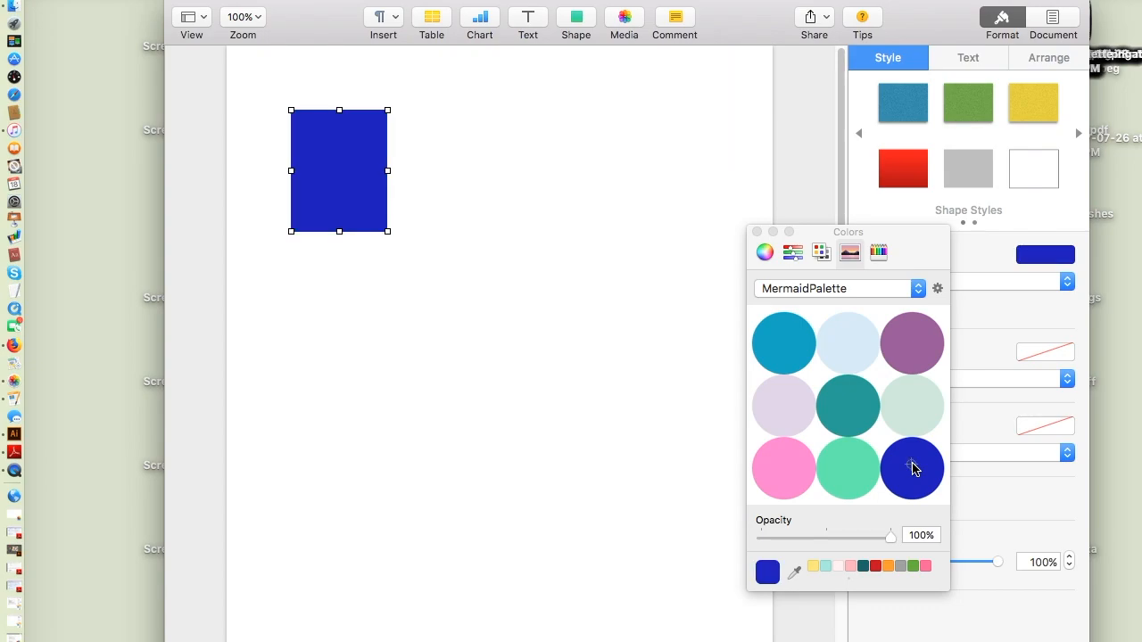
left_click(850, 405)
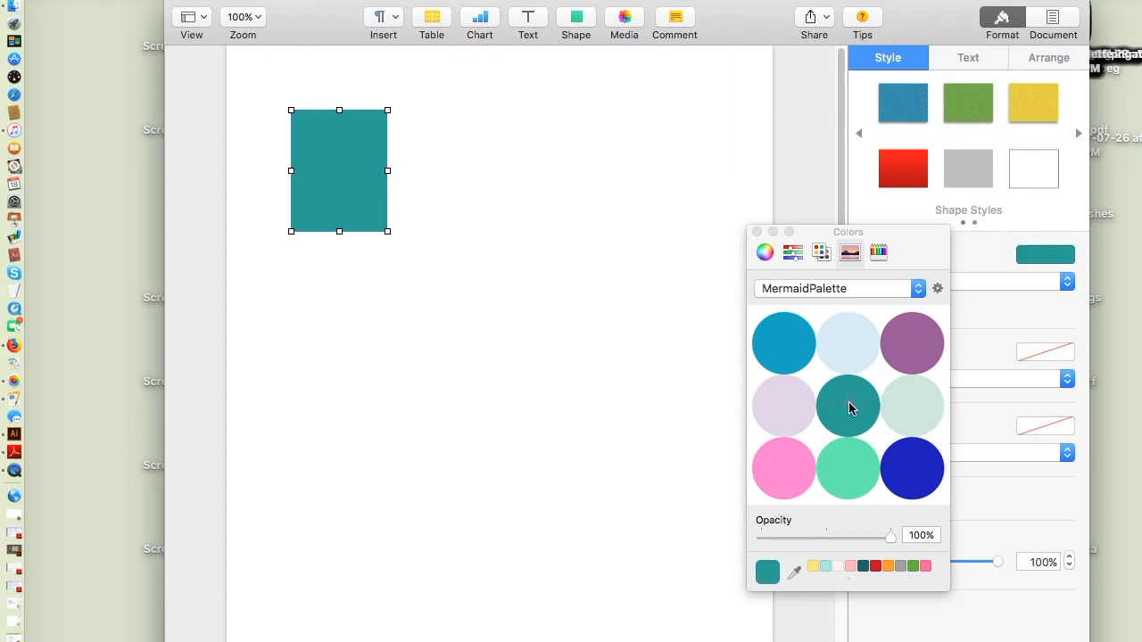
Fill the rectangle with the pale green from MermaidPalette, close the color picker and deselect the rectangle.
left_click(915, 410)
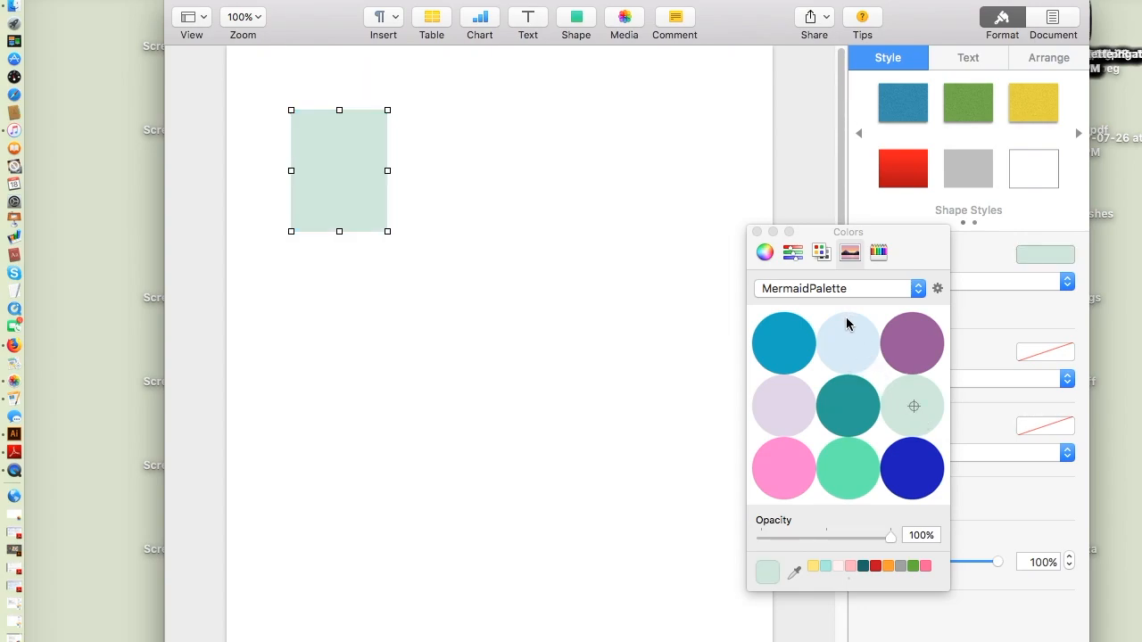
left_click(756, 232)
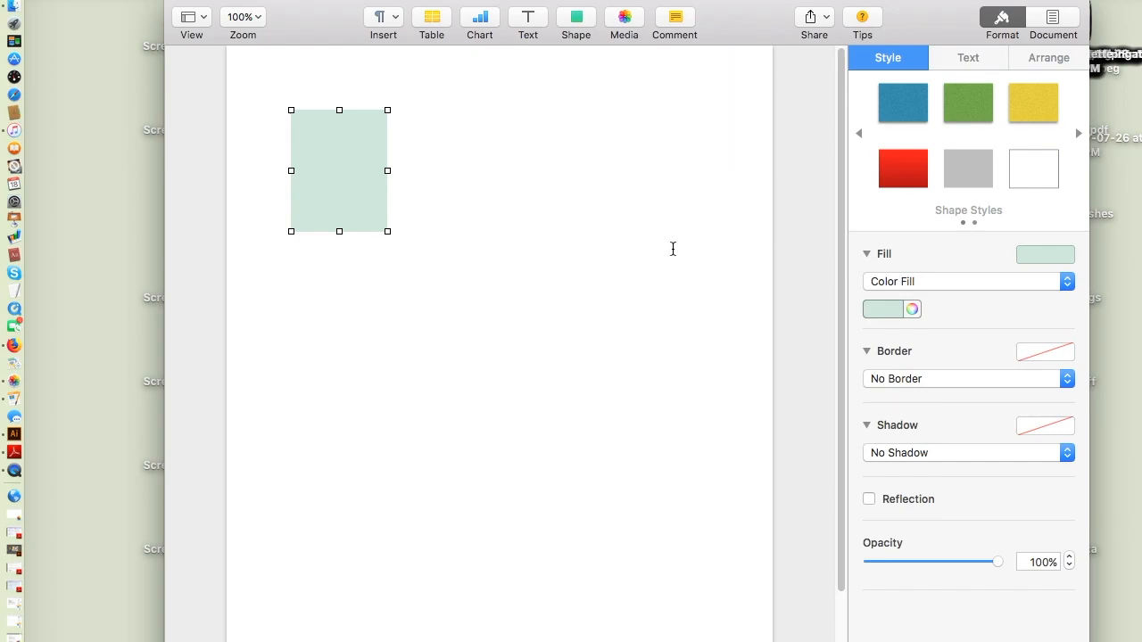
left_click(529, 218)
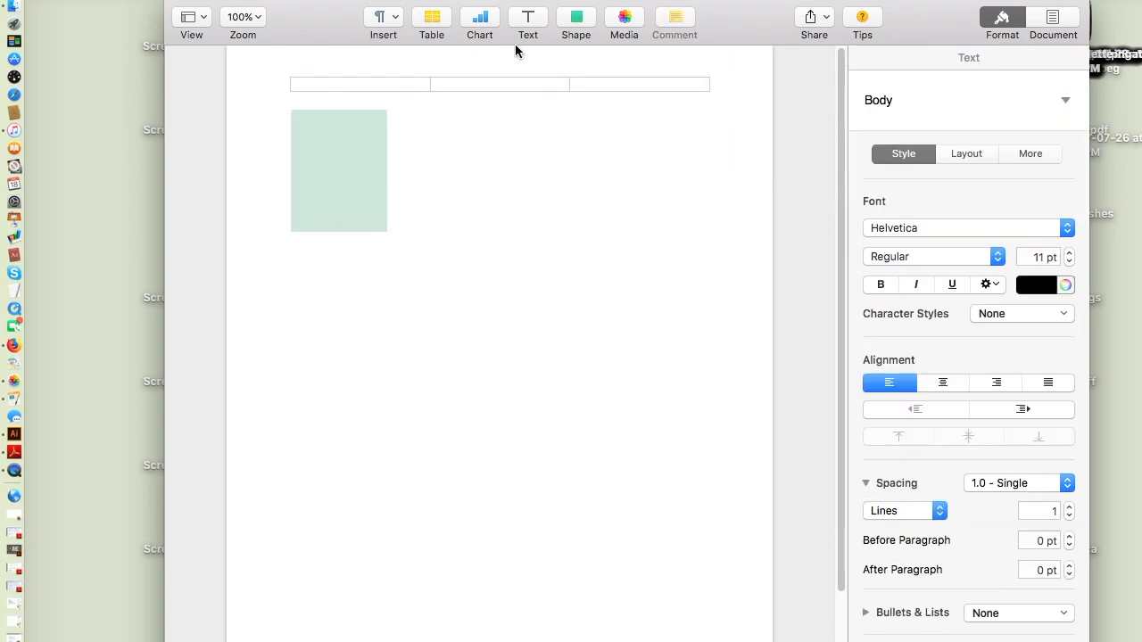
Add a text box in the empty area below the green rectangle and set its text wrap to None.
left_click(527, 22)
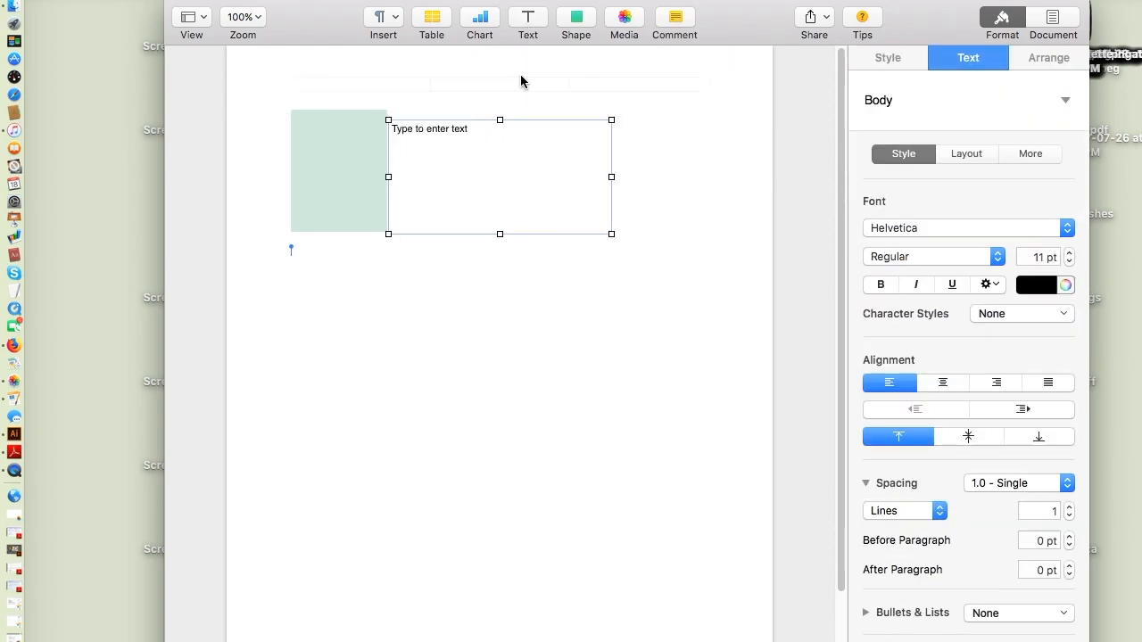
left_click(614, 243)
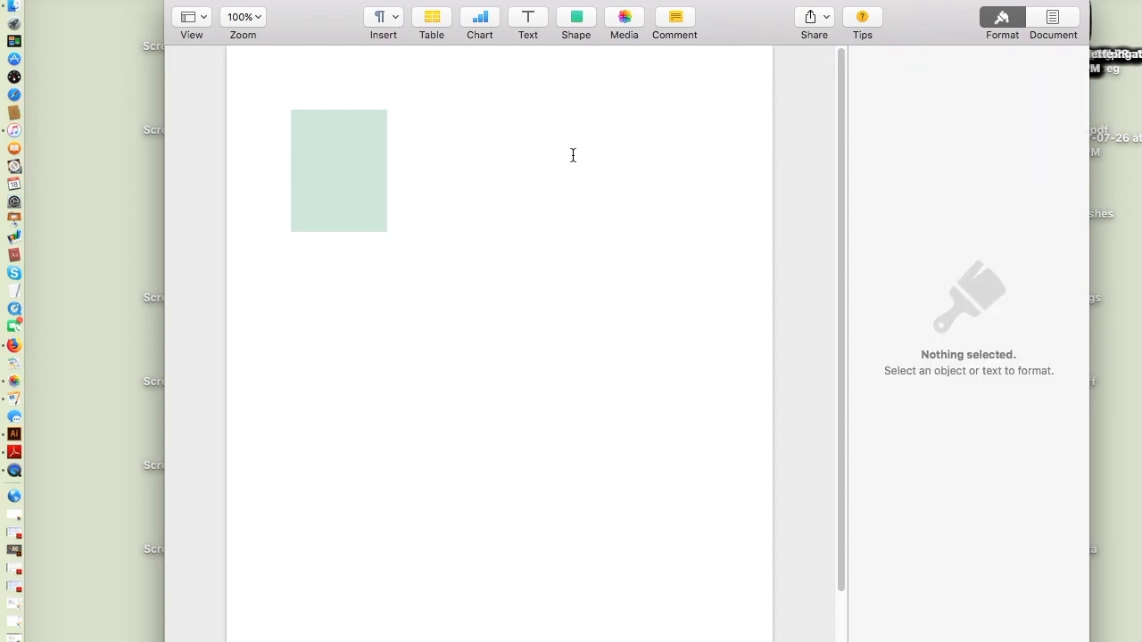
left_click(526, 25)
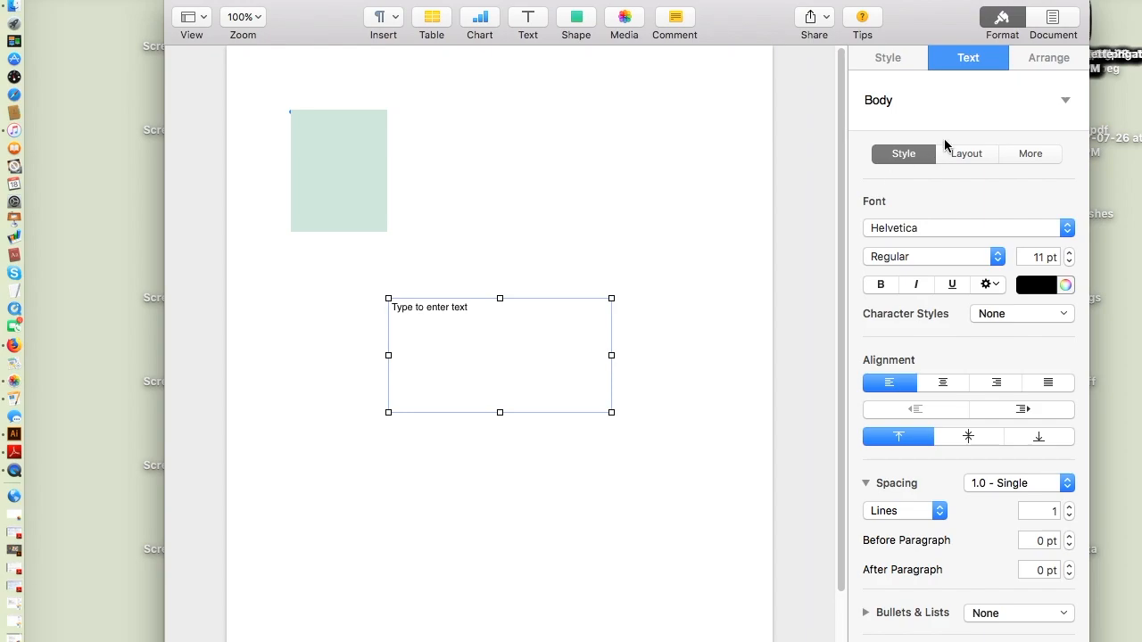
left_click(1049, 59)
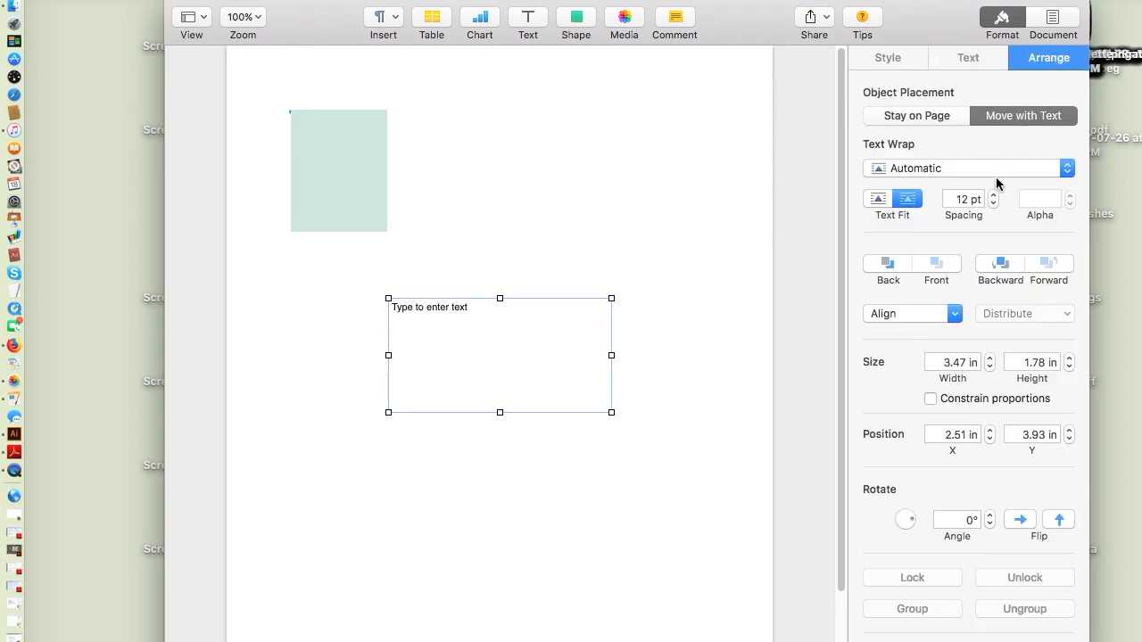
left_click(1065, 169)
left_click(1015, 256)
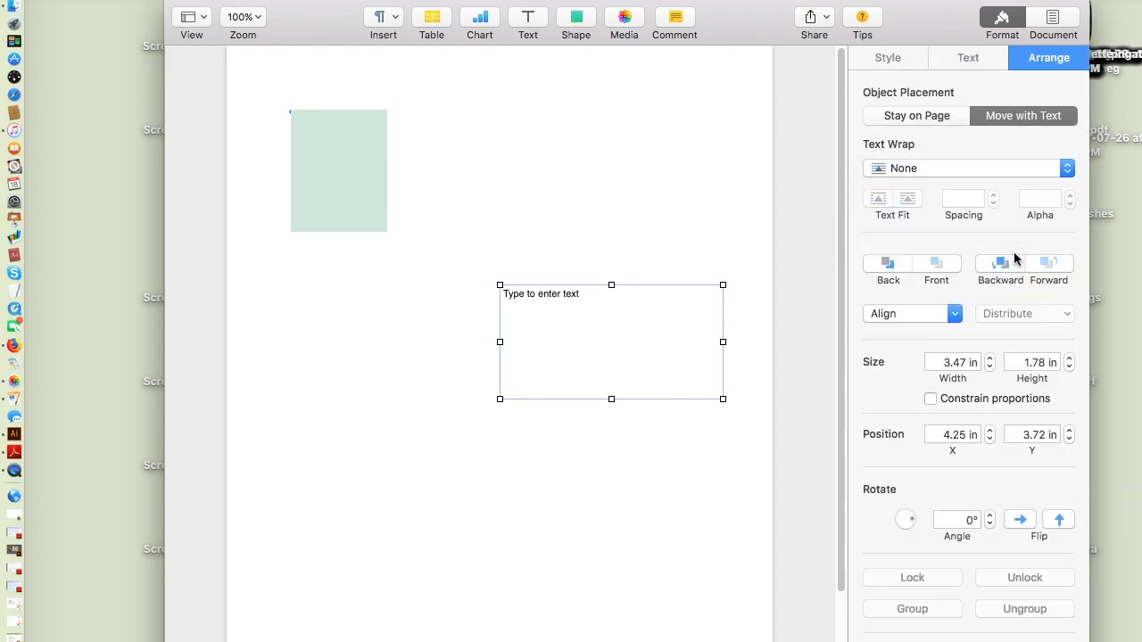
Enter "Today, I choose to be a mermaid." in the text box, split over four lines, and select the box as an object.
left_click(560, 297)
type("Today")
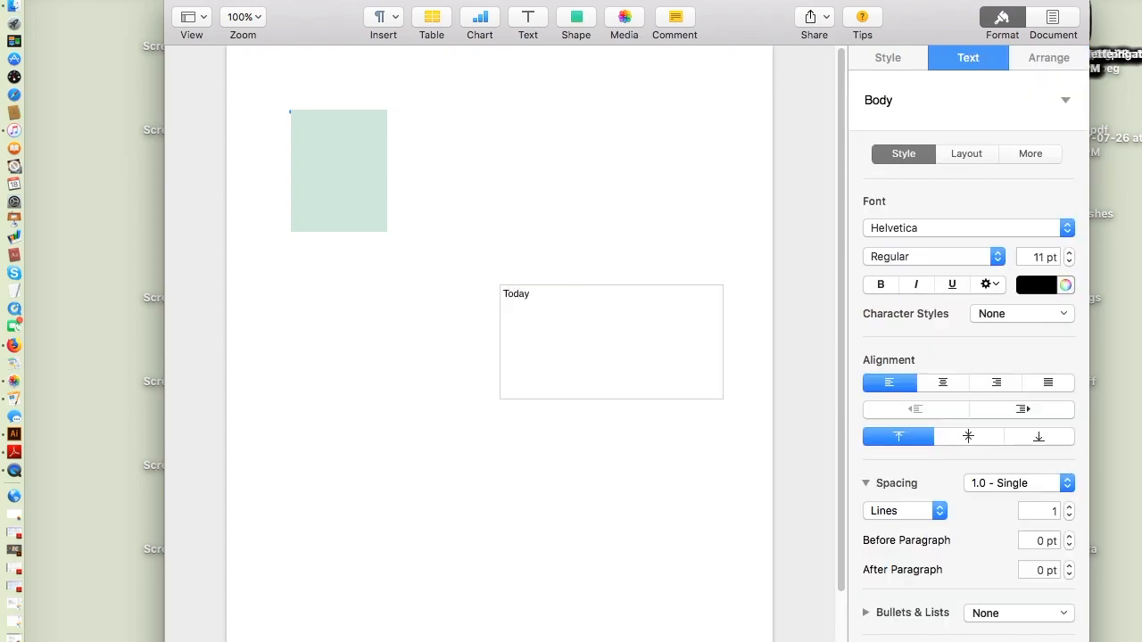
type(", I choose to be a mermaid")
left_click(475, 260)
left_click(548, 314)
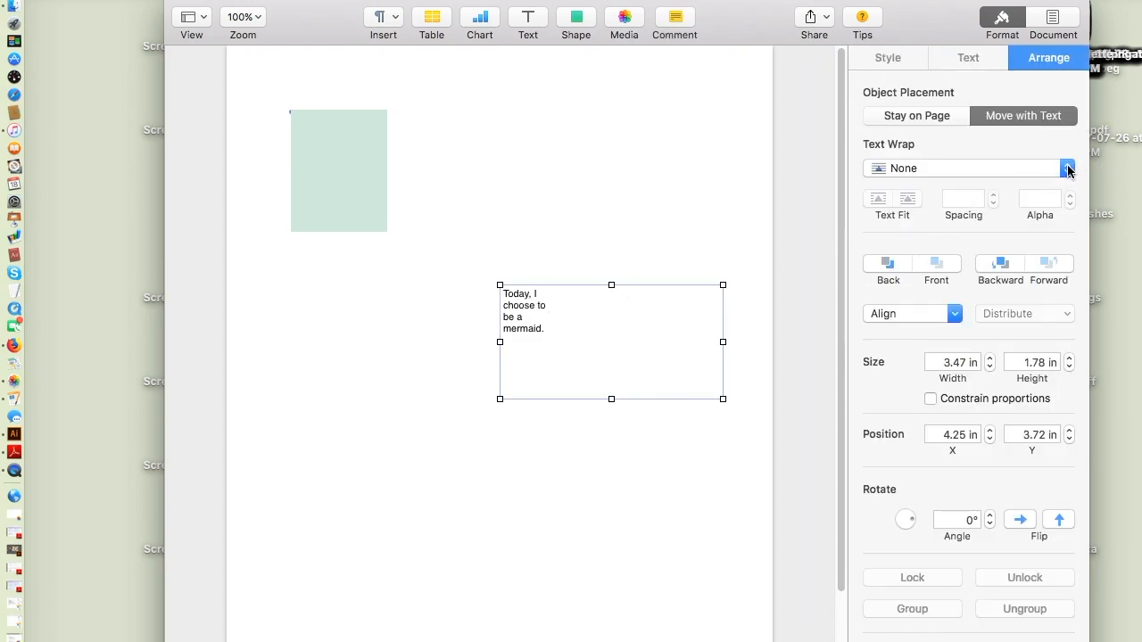
Increase the quote text's font size to 20 pt.
left_click(965, 57)
left_click(1068, 253)
left_click(1068, 253)
left_click(1068, 253)
left_click(1068, 254)
left_click(1068, 253)
left_click(1068, 253)
left_click(1068, 254)
left_click(1068, 256)
left_click(1068, 256)
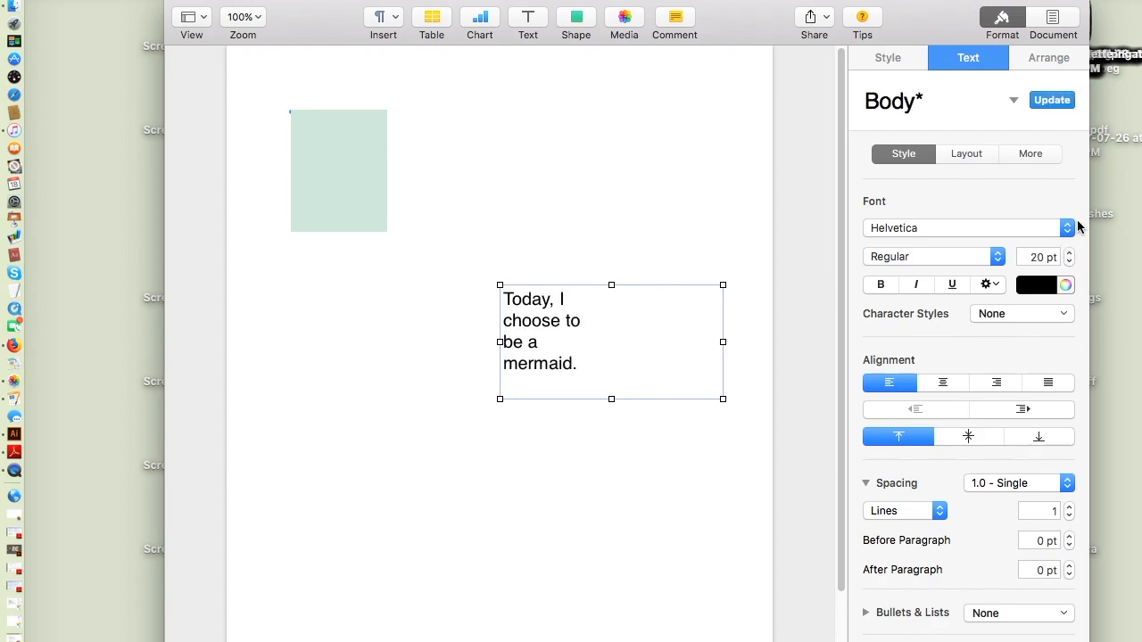
Change the quote's font to Mightype Casual and deselect the text box.
left_click(1066, 228)
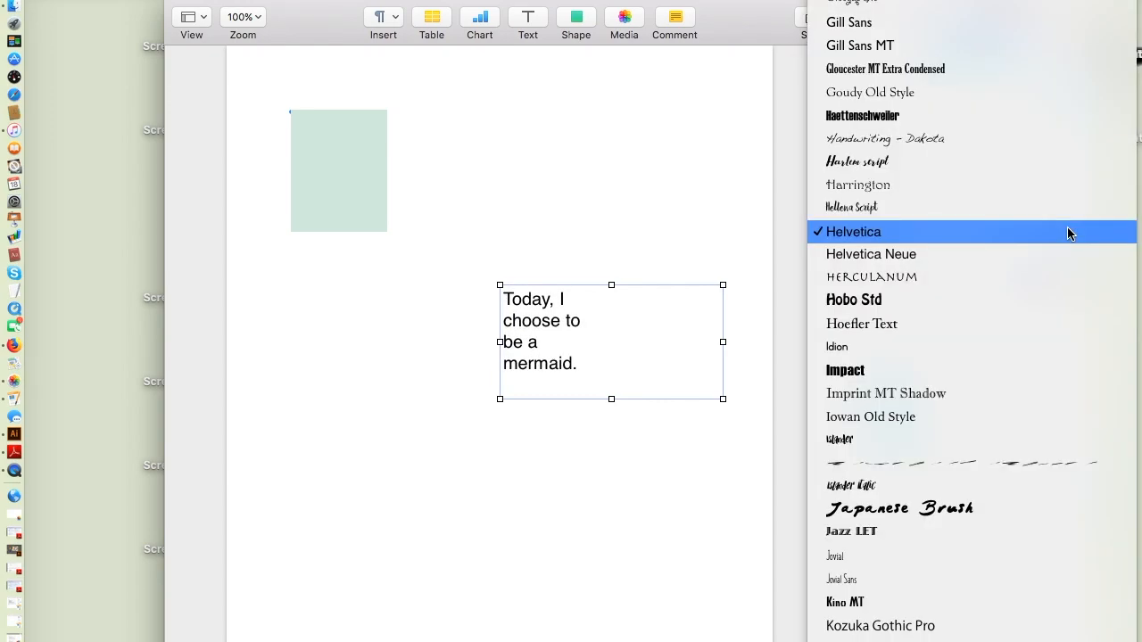
scroll(1067, 226, "up", 15)
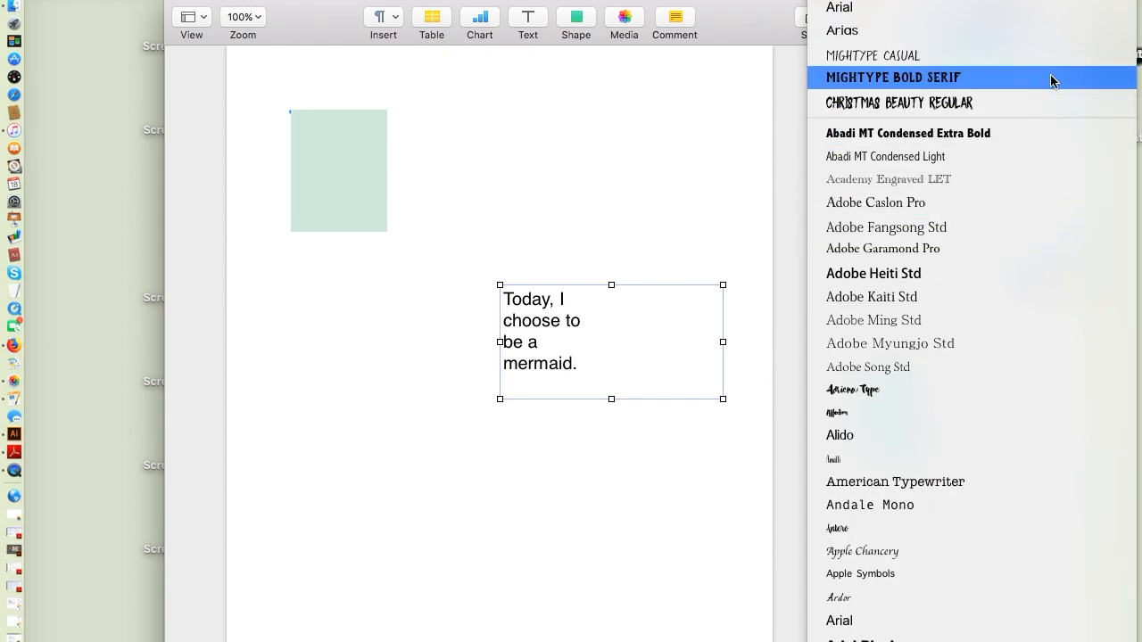
left_click(1047, 58)
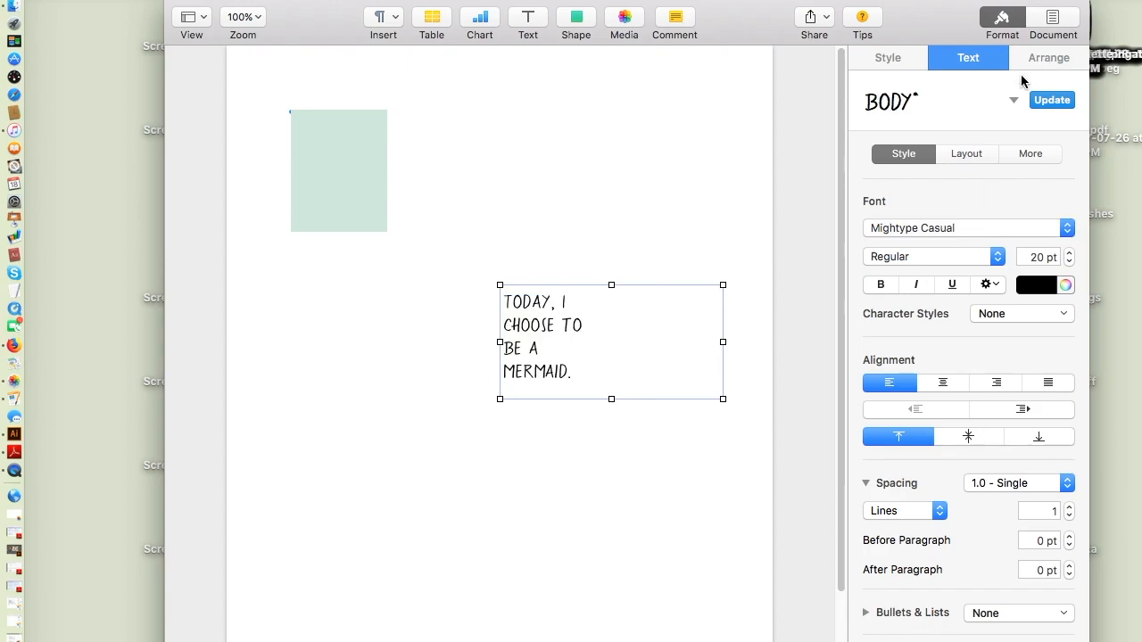
left_click(673, 465)
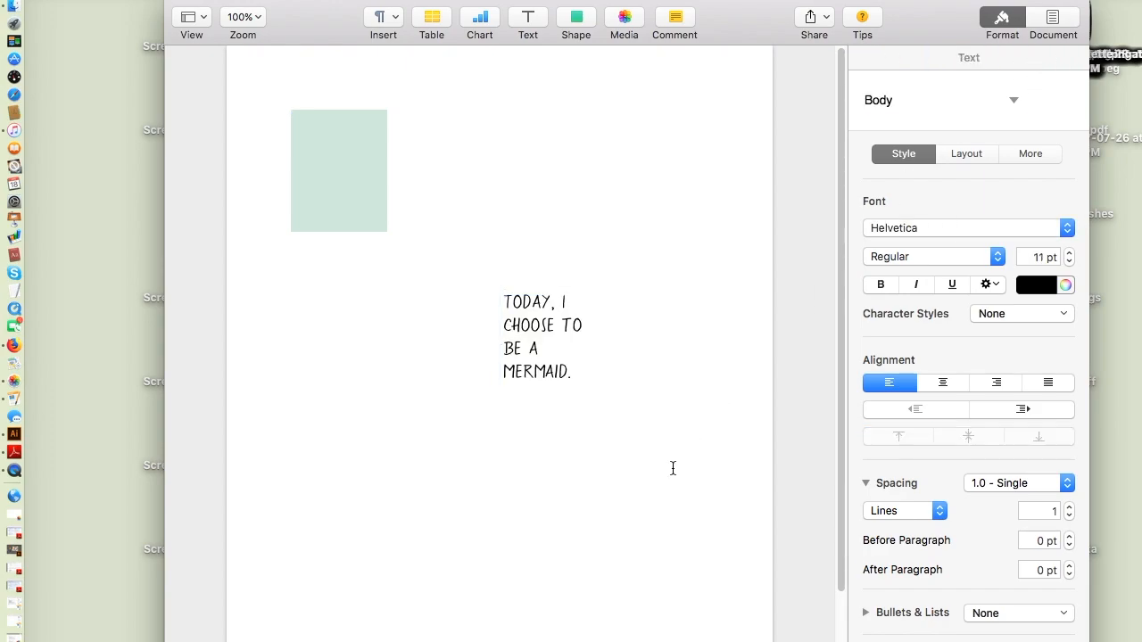
Narrow the quote's text box to fit its text and move it onto the pale green rectangle.
left_click(543, 351)
left_click_drag(724, 398, 601, 415)
left_click_drag(544, 388, 341, 219)
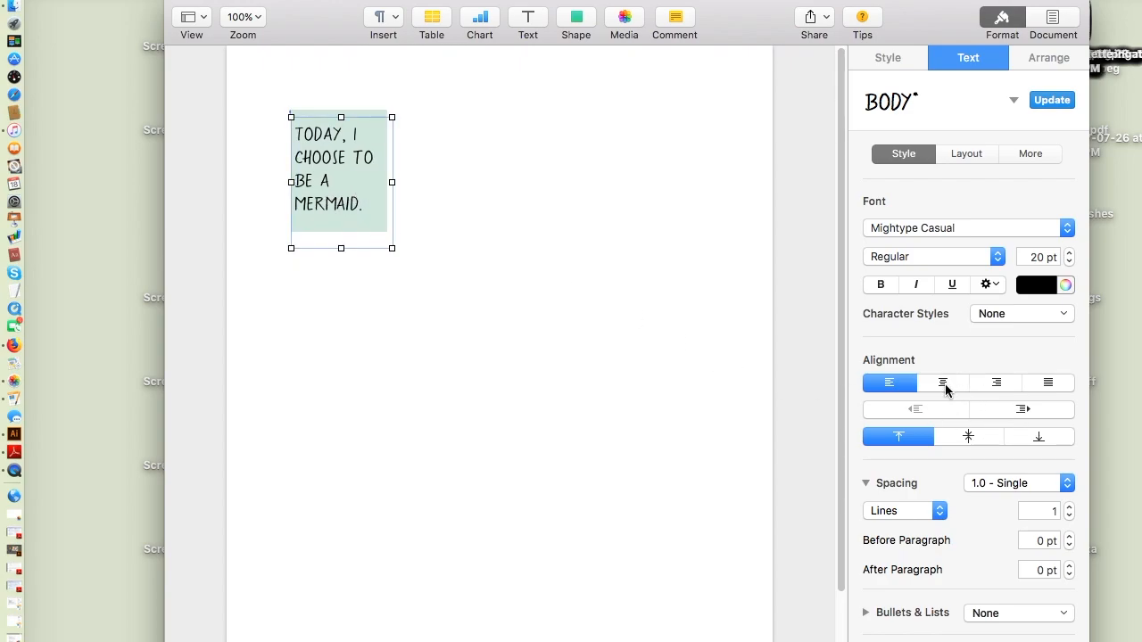
Center-align the quote text and nudge its box so it sits horizontally centered on the green rectangle.
left_click(944, 385)
left_click(468, 310)
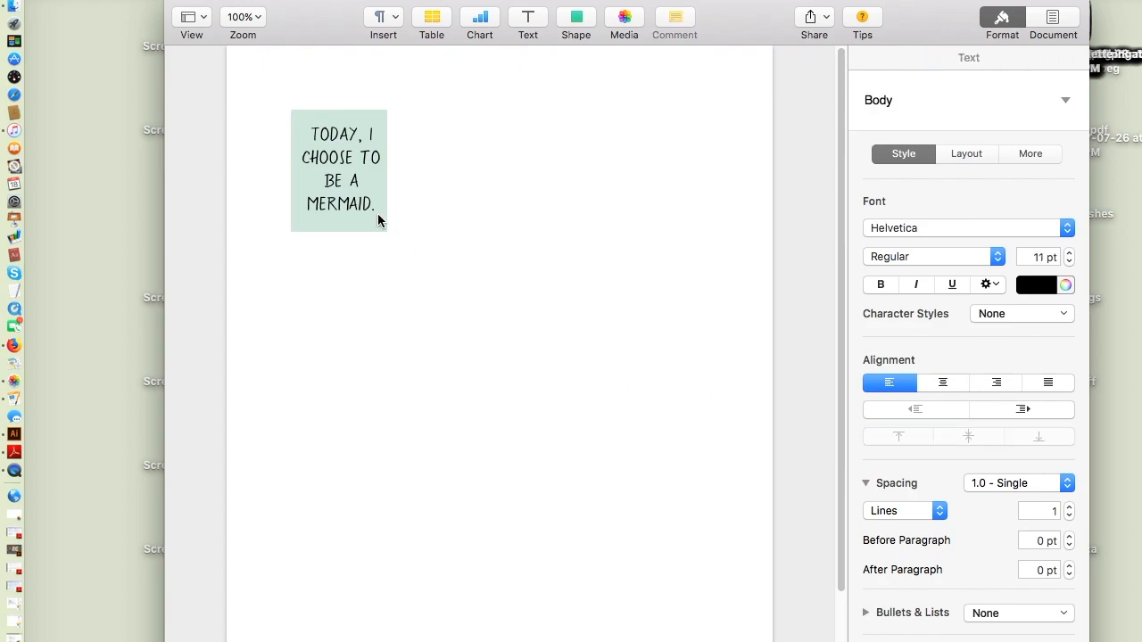
left_click_drag(366, 211, 364, 208)
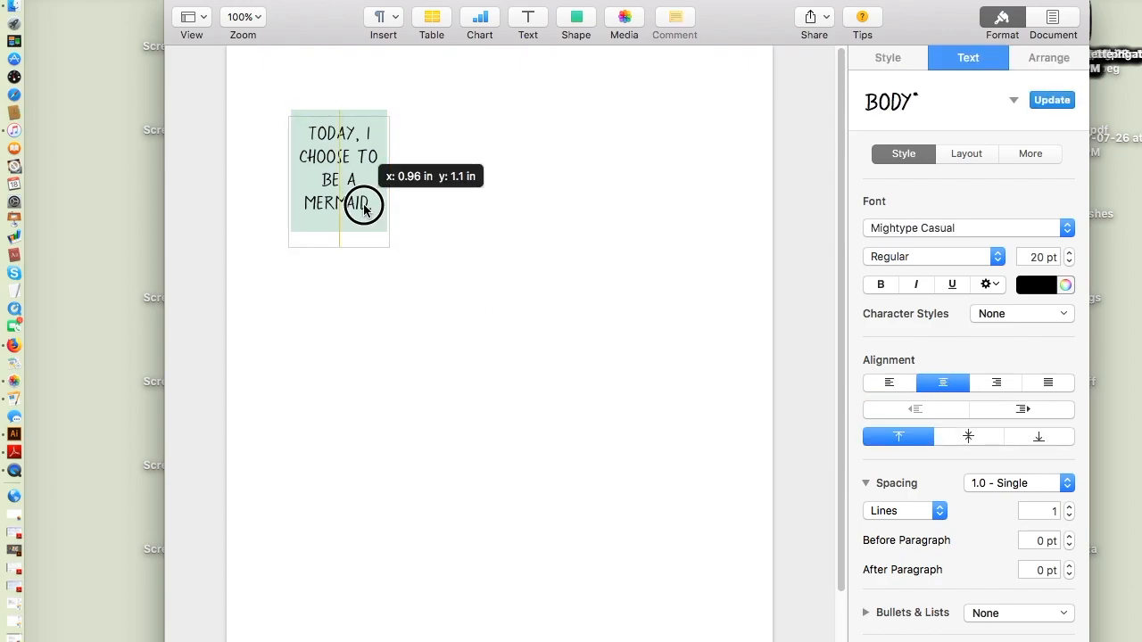
left_click_drag(364, 209, 368, 211)
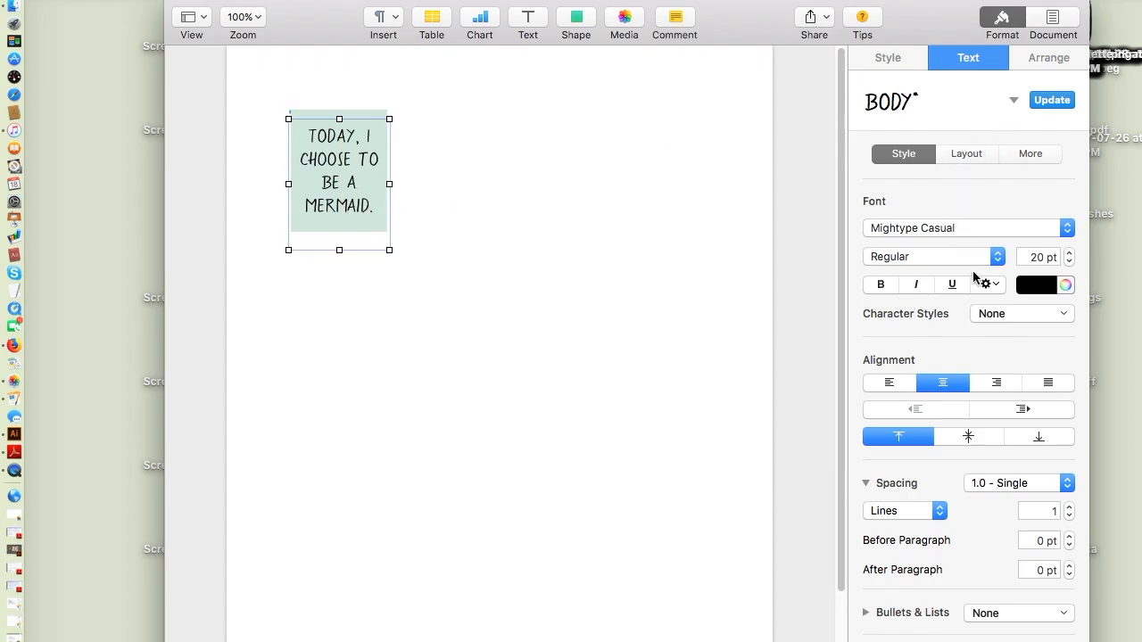
Try MermaidPalette's dark blue, purple and teal on the quote text, settle on the bright blue, close the color picker and deselect.
left_click(1066, 286)
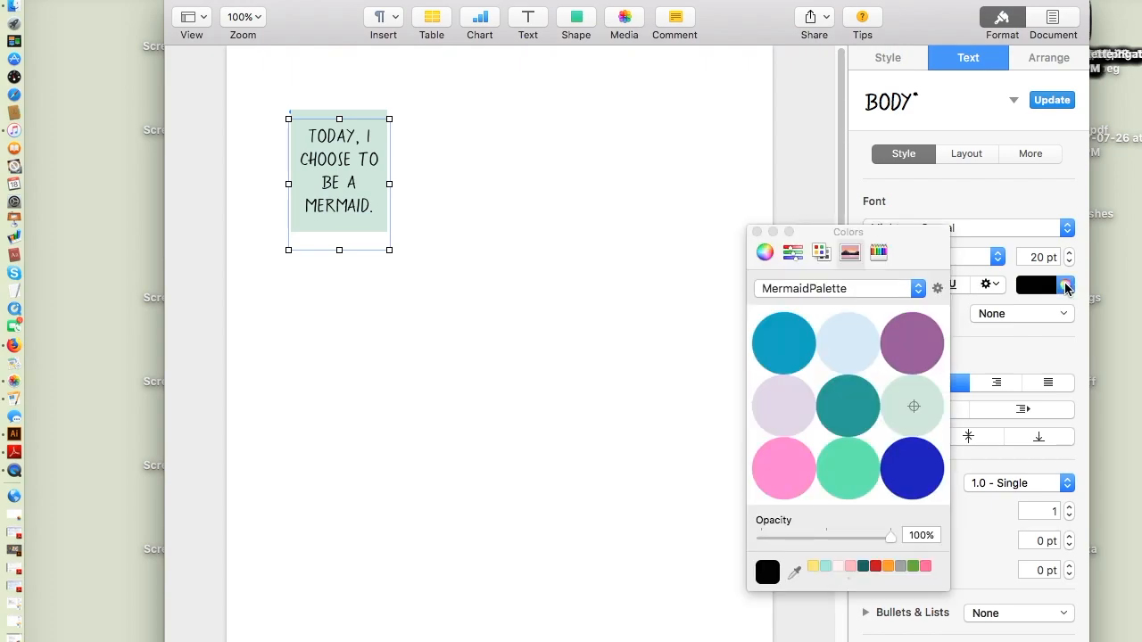
left_click(919, 480)
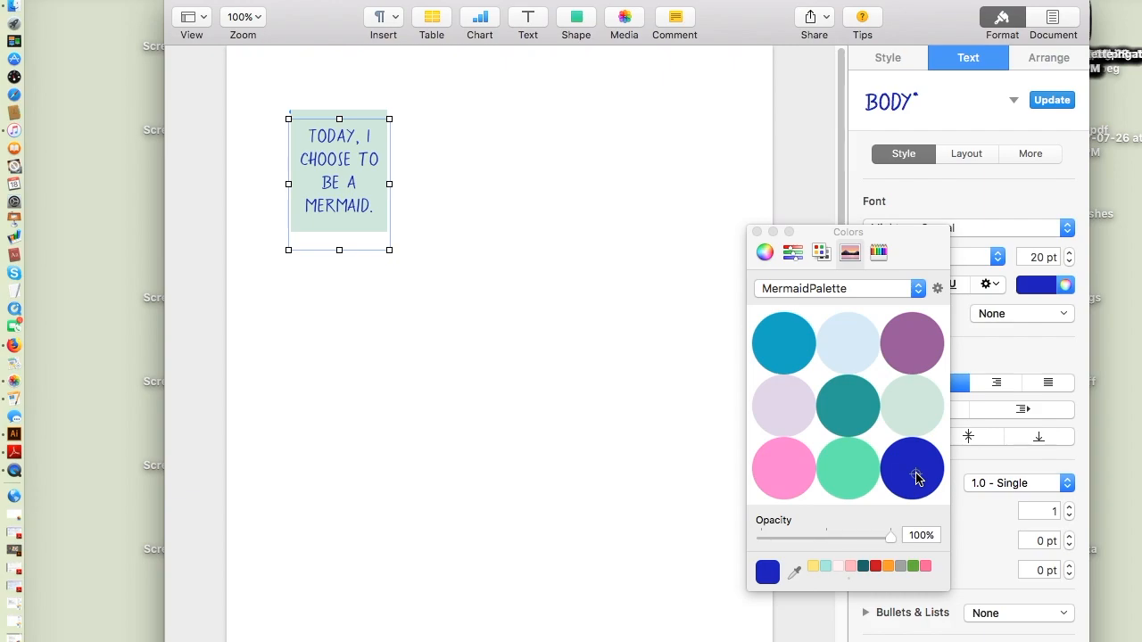
left_click(923, 355)
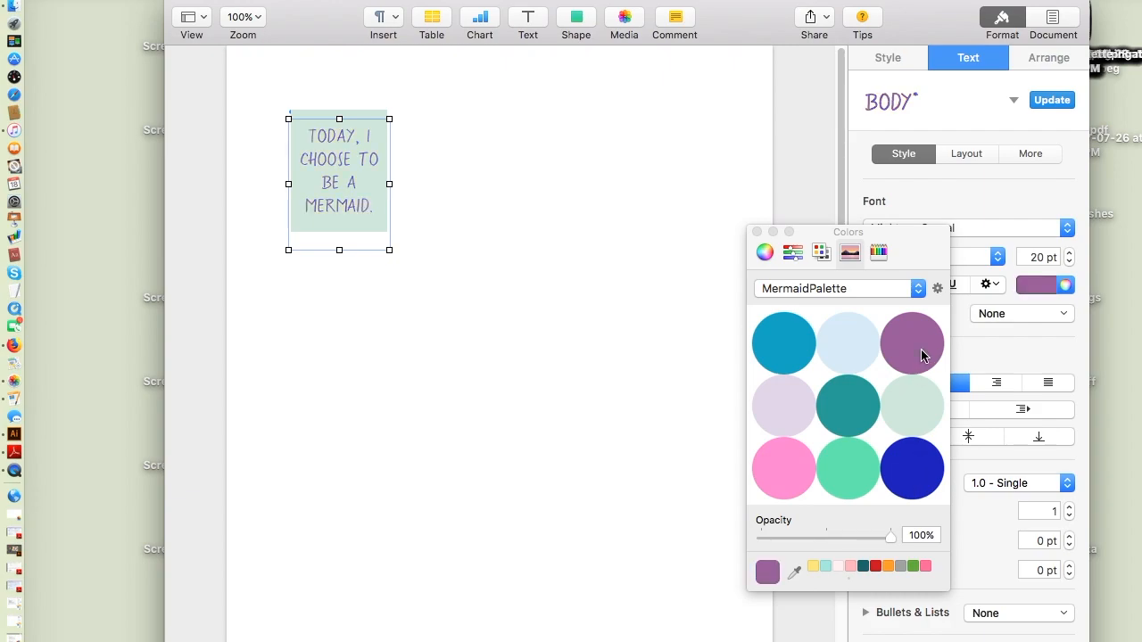
left_click(859, 412)
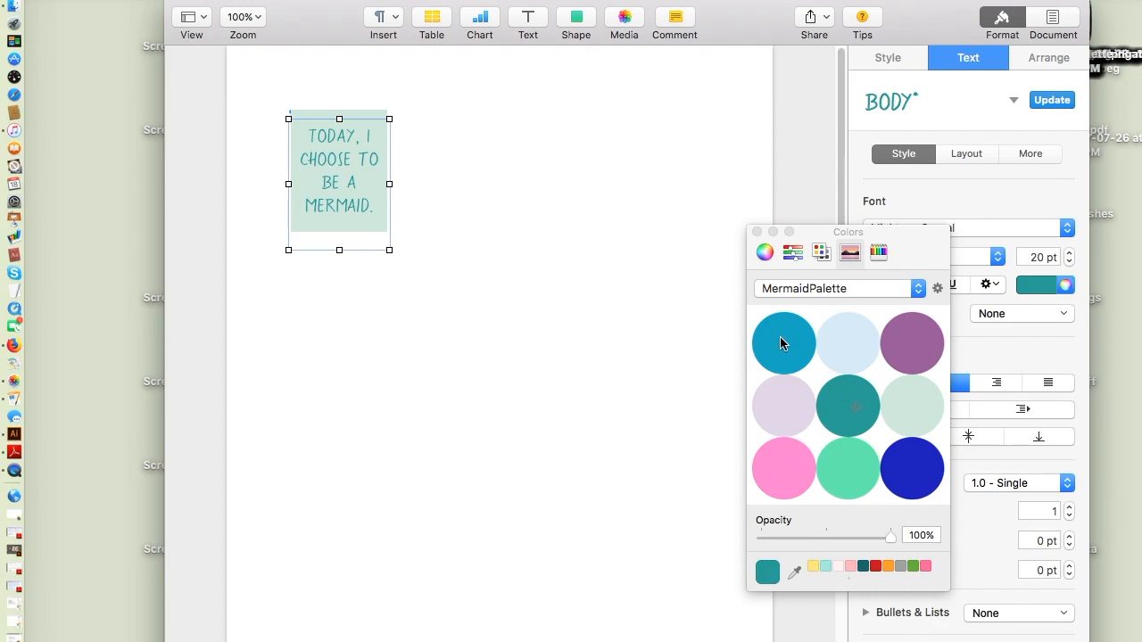
left_click(757, 232)
left_click(593, 265)
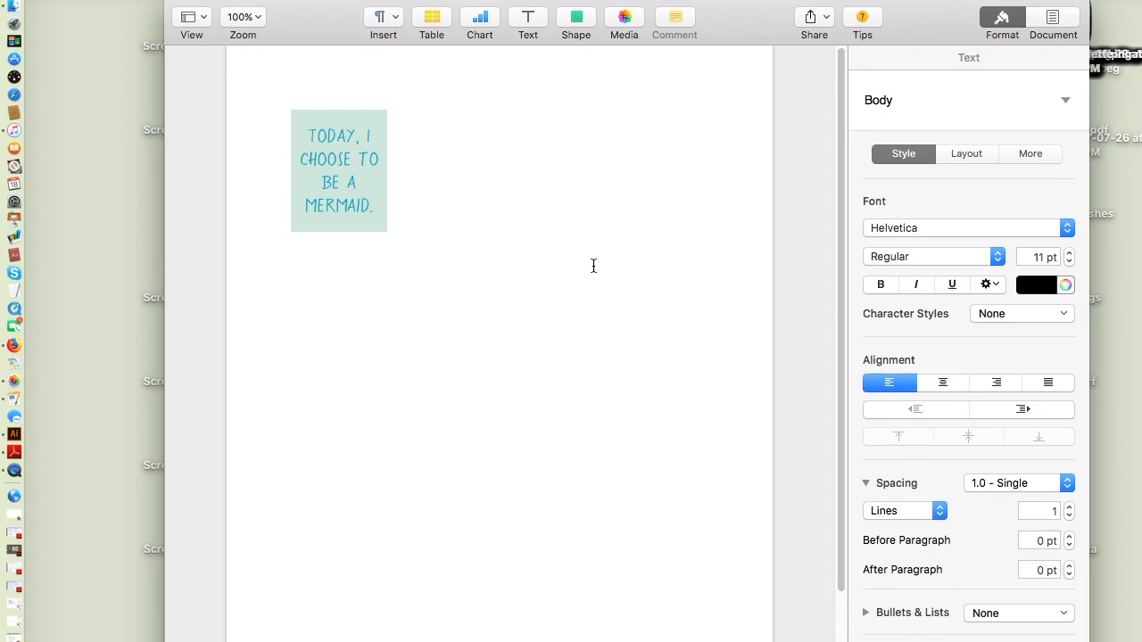